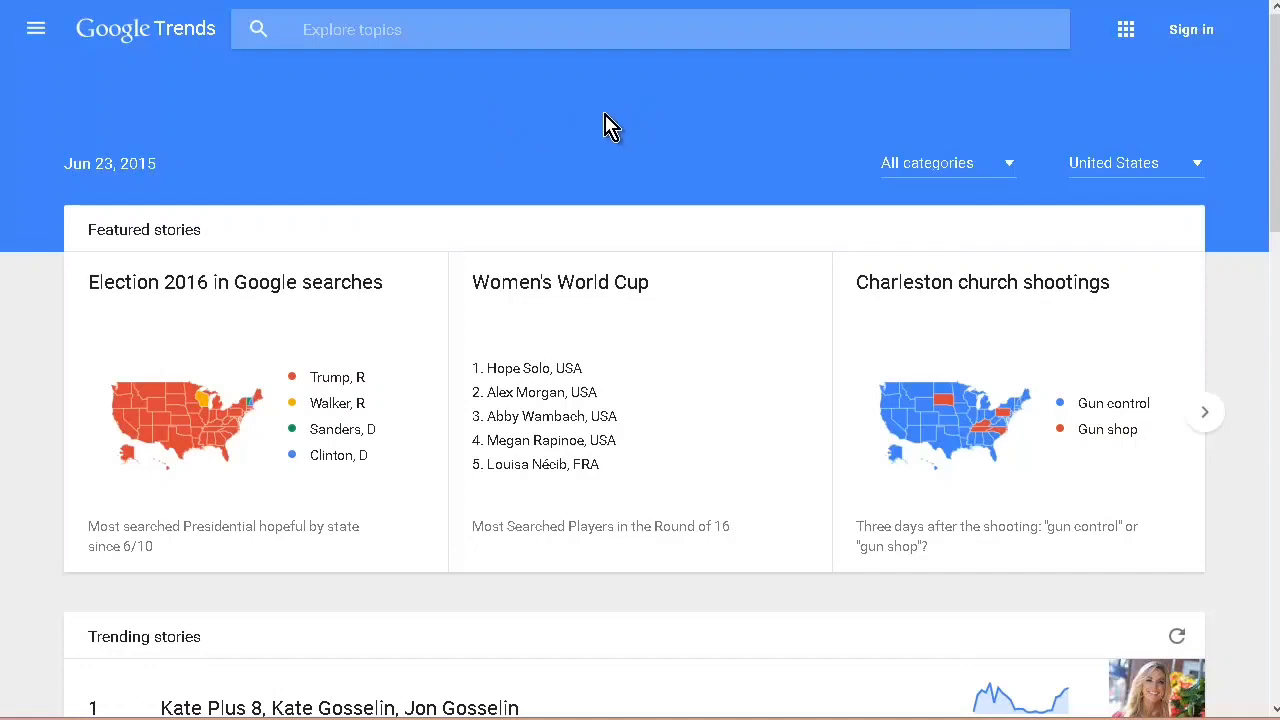
Step: Look over the featured and trending stories on Google Trends and the sections offered in its site navigation
scroll(608, 177, down, 3)
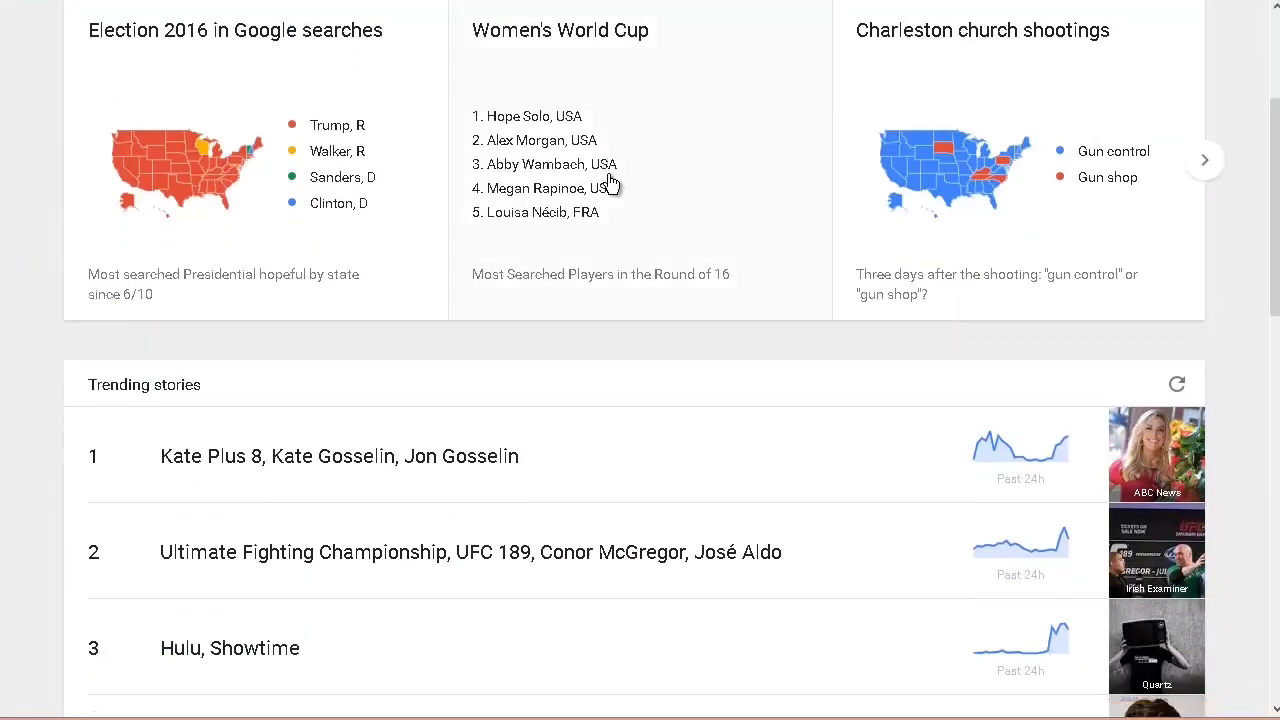
scroll(608, 186, down, 1)
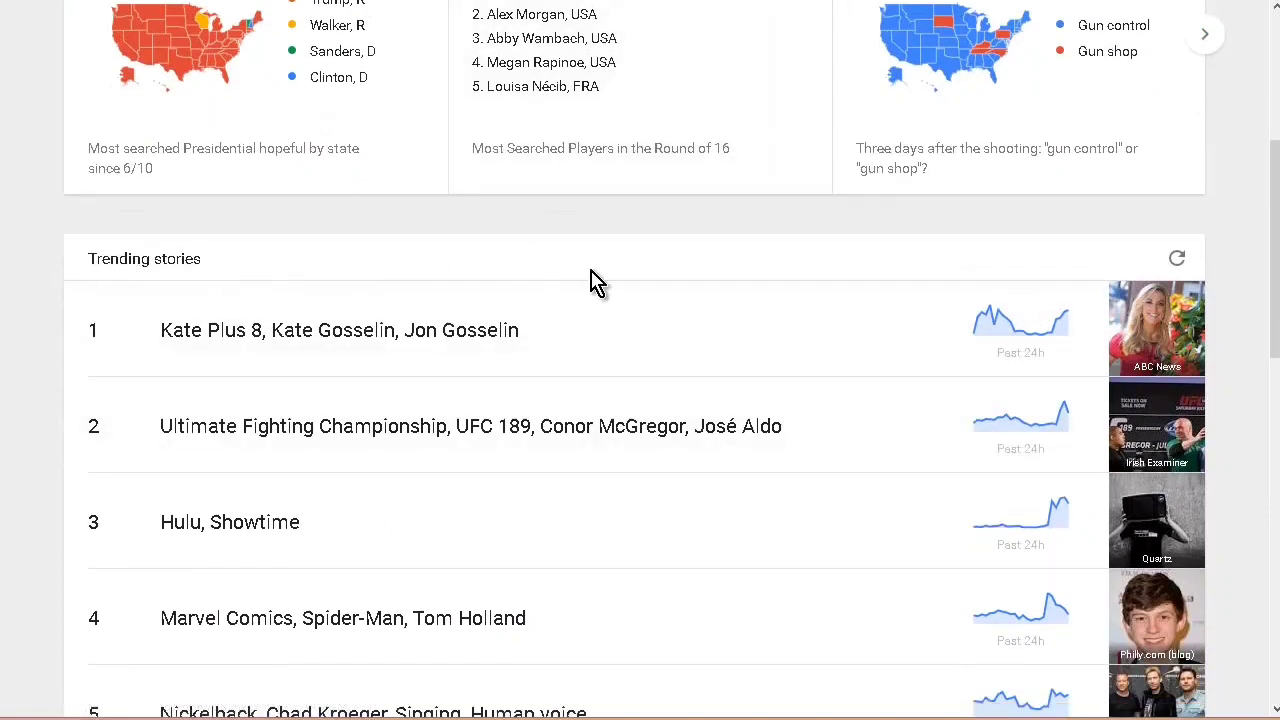
scroll(743, 281, down, 1)
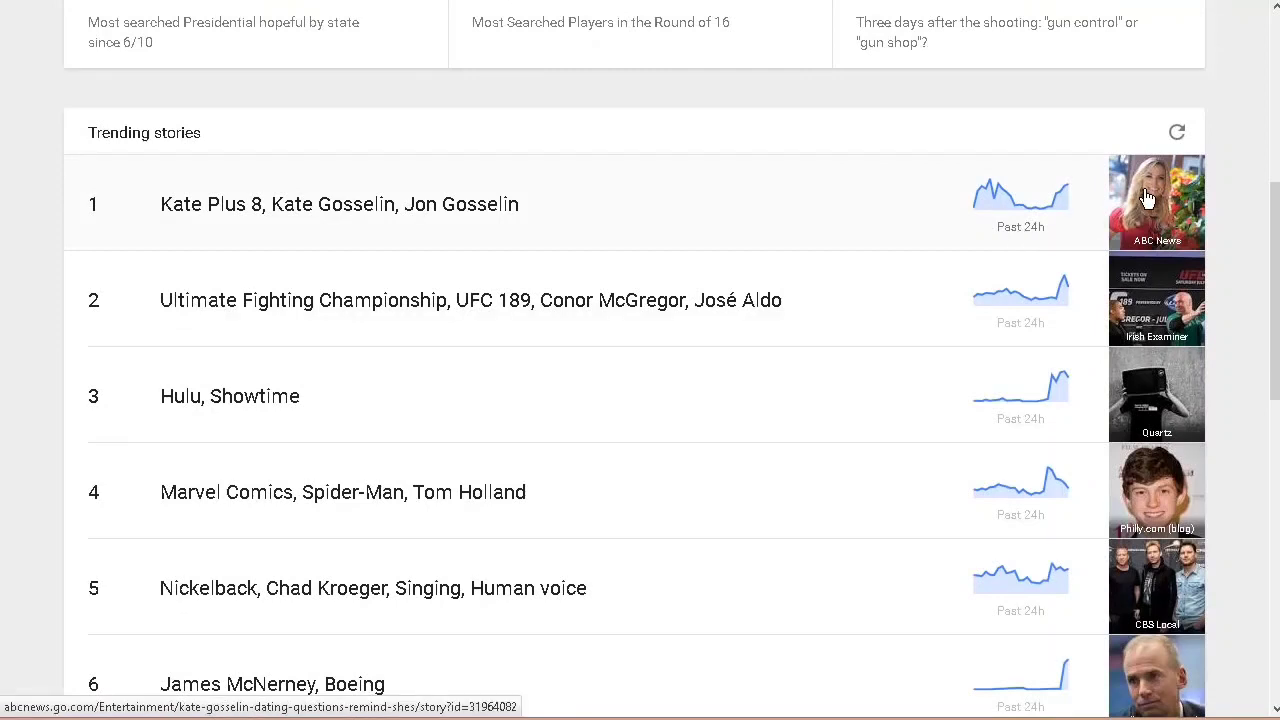
scroll(700, 312, down, 1)
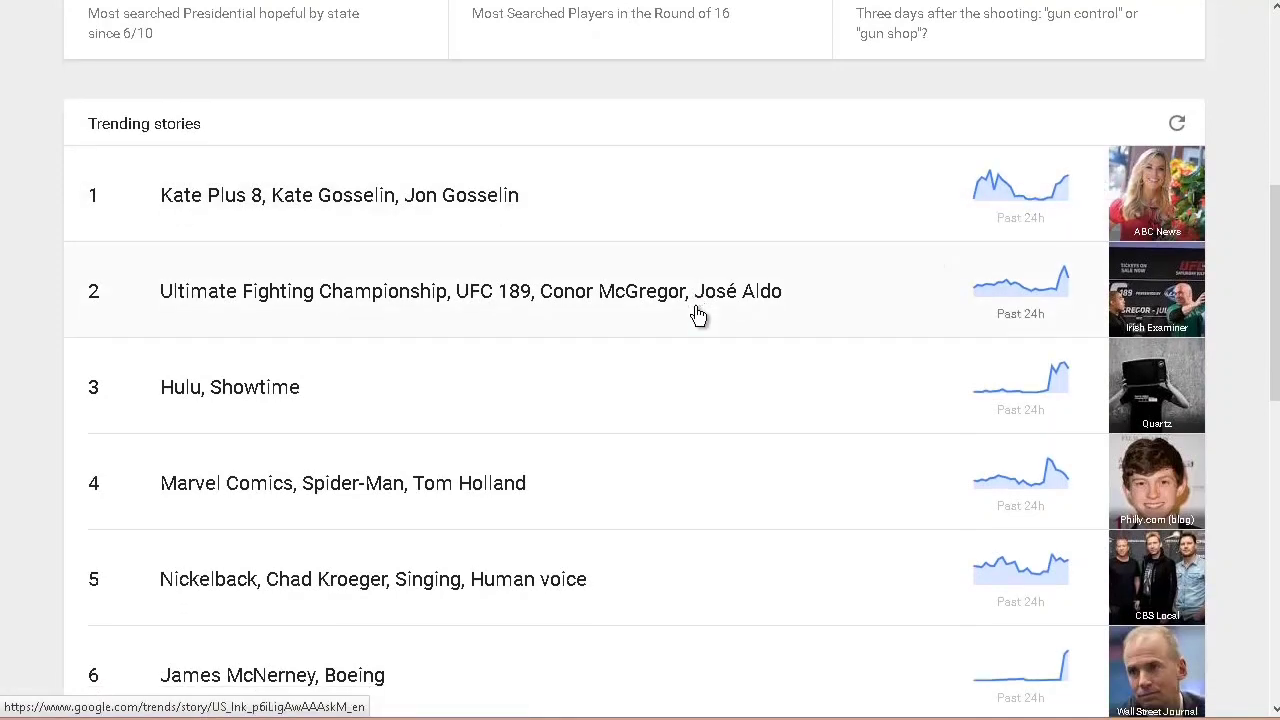
scroll(696, 350, down, 4)
scroll(615, 348, up, 10)
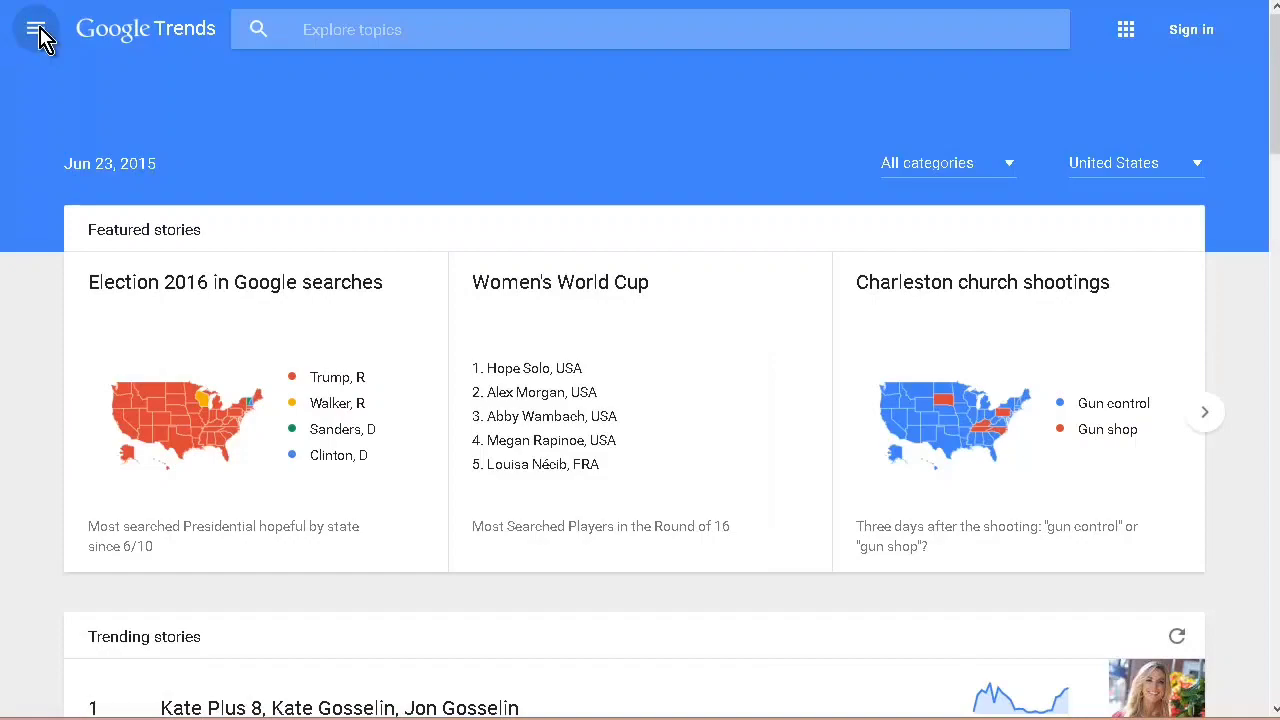
click(37, 33)
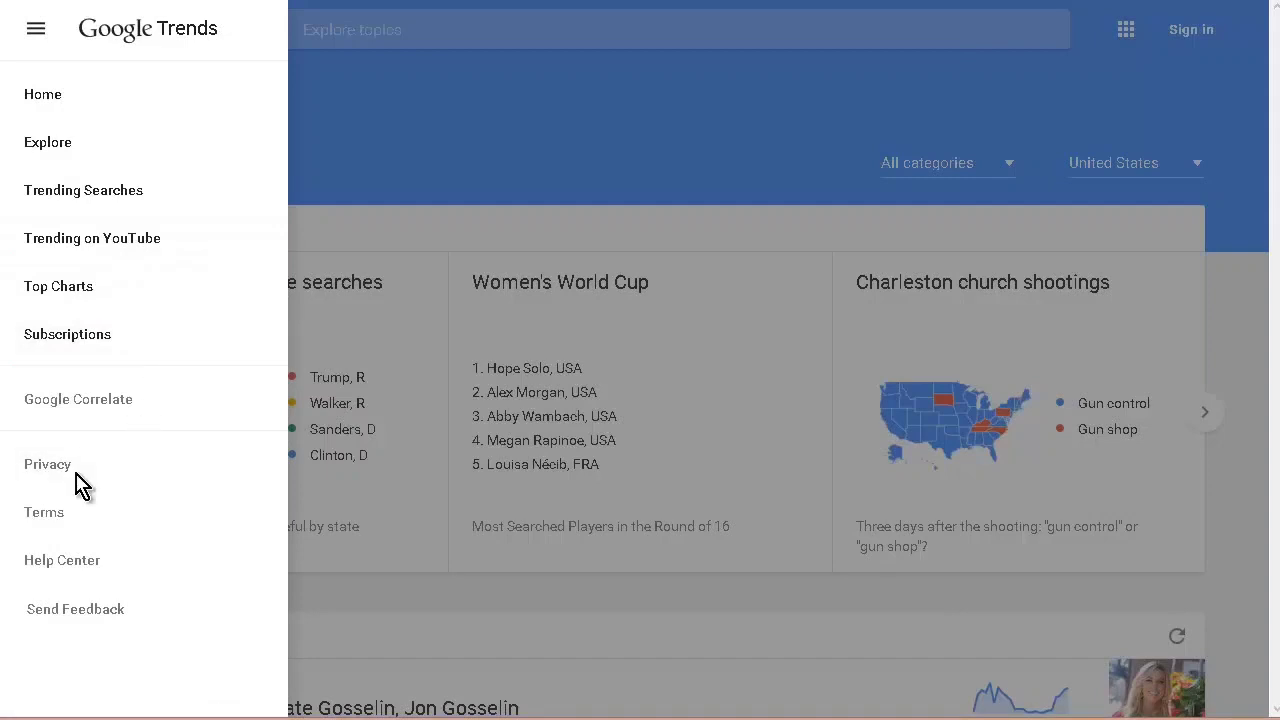
click(82, 104)
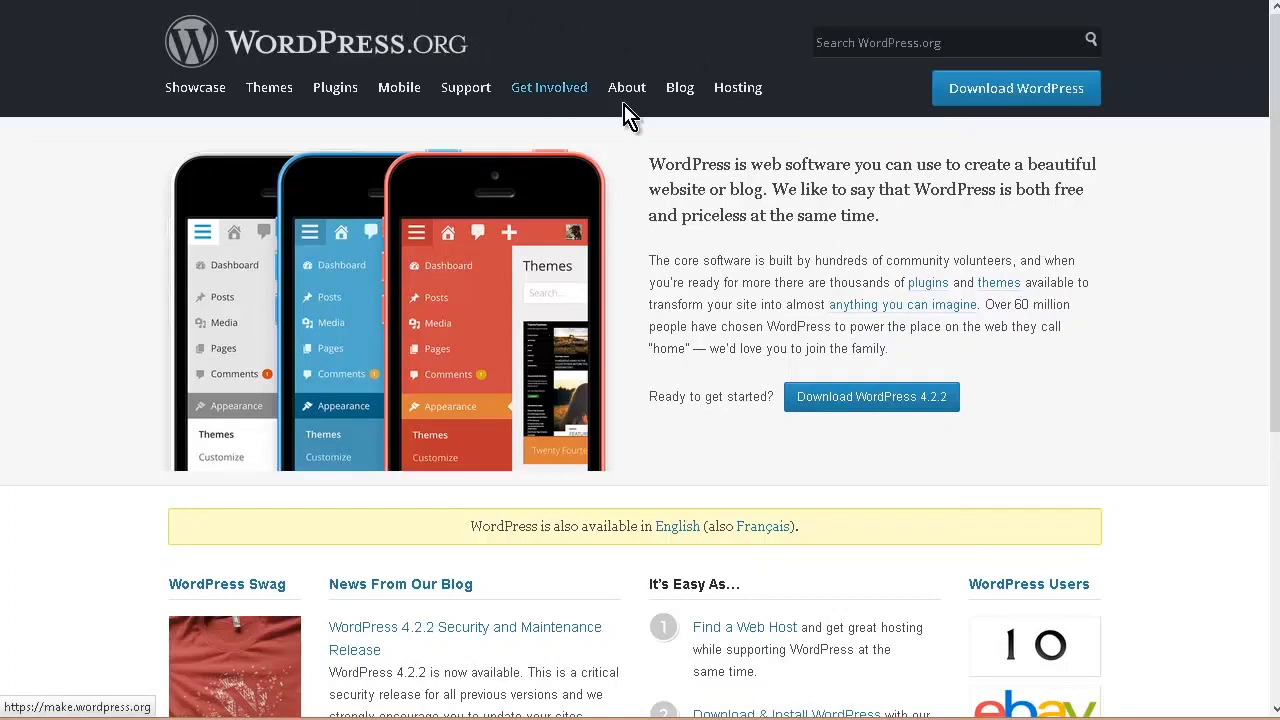
Step: Download the WordPress 4.2.2 zip archive from WordPress.org and save the file
click(885, 397)
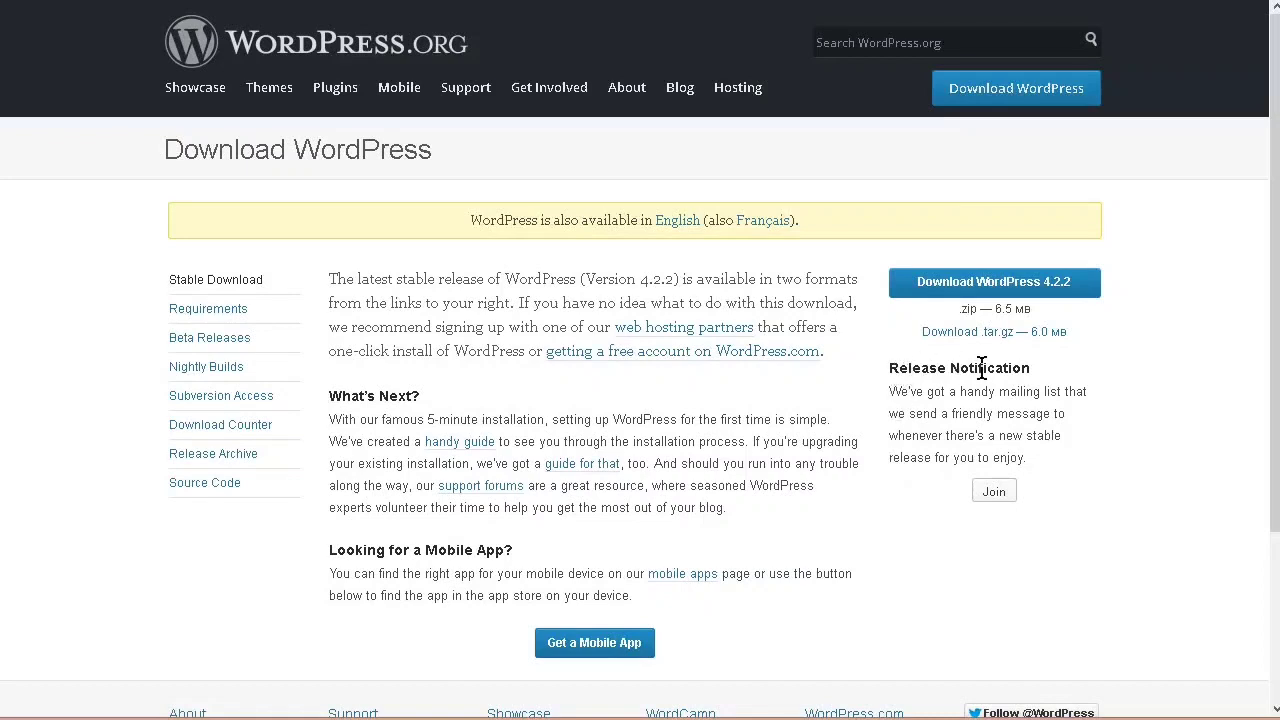
click(1057, 285)
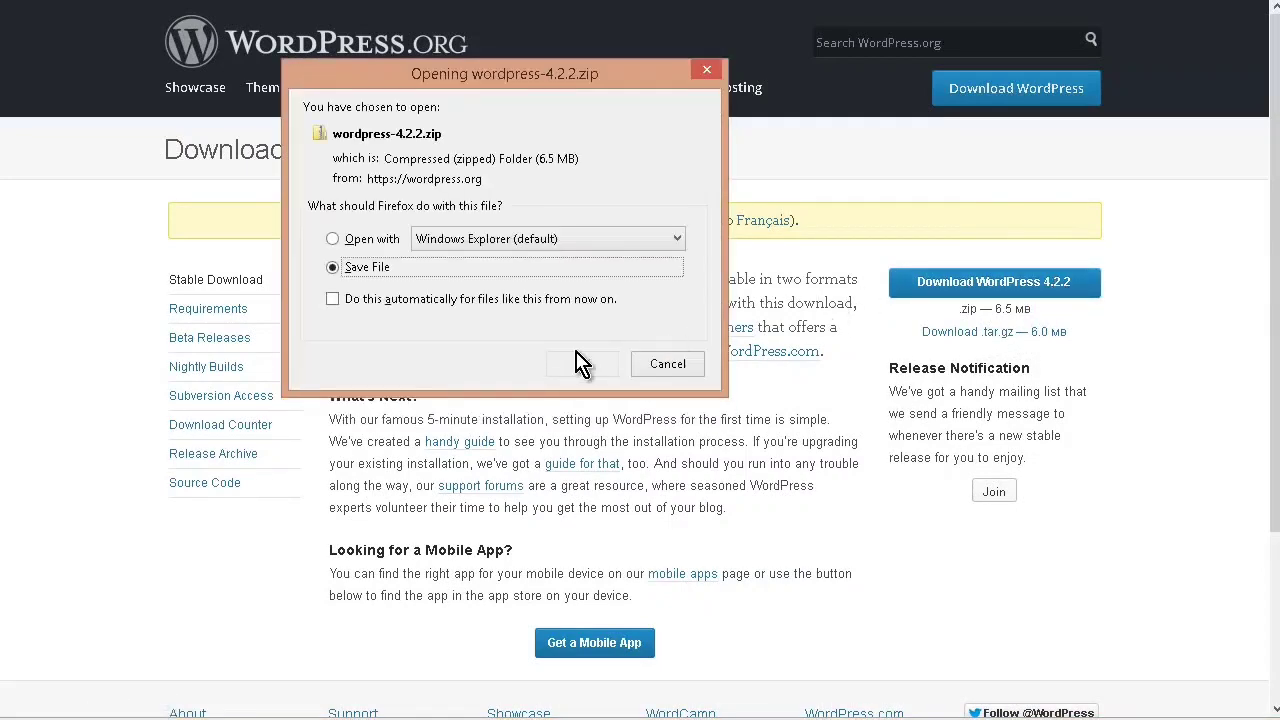
click(588, 370)
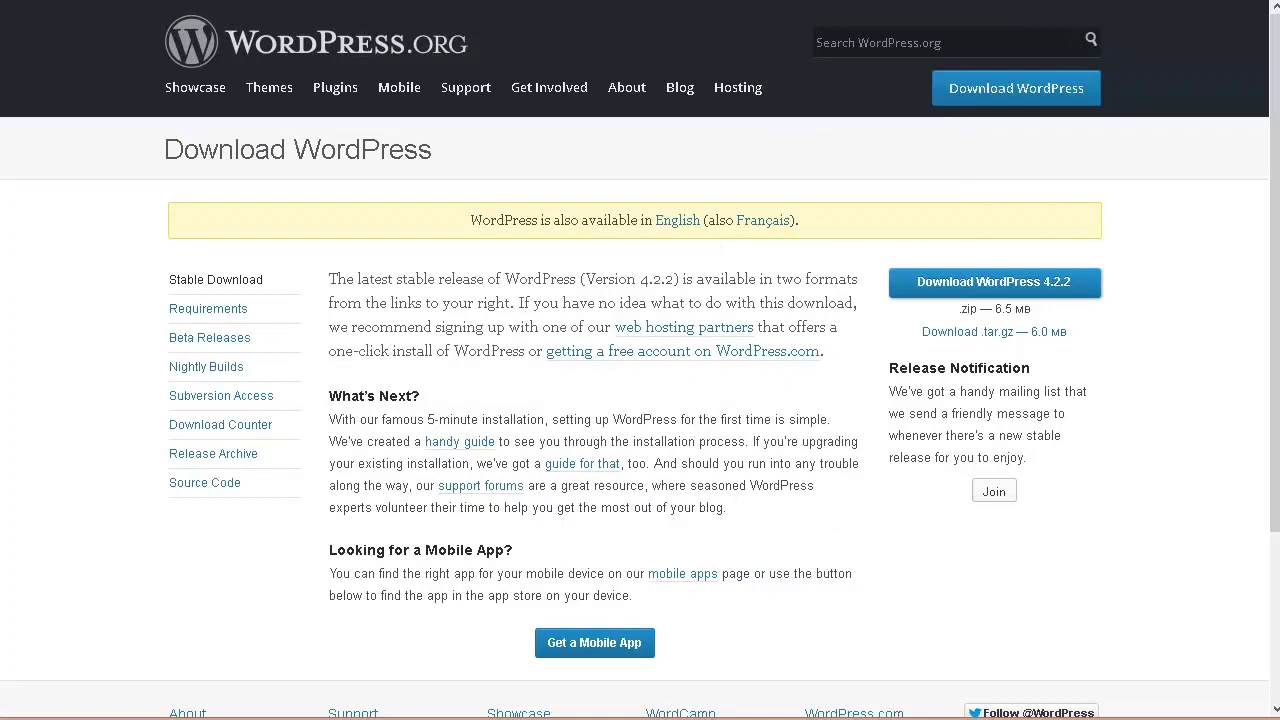
Step: Show the downloaded wordpress-4.2.2.zip in its containing folder and extract its files with 7-Zip
click(1100, 1)
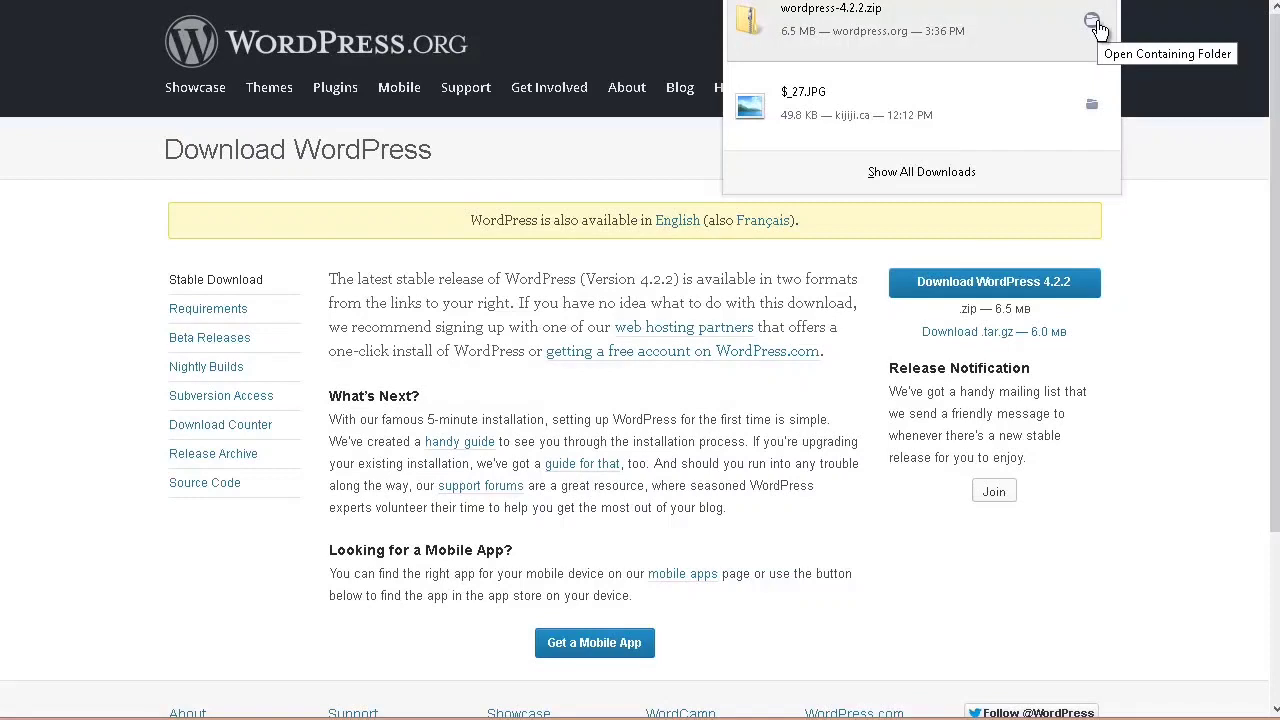
click(1092, 22)
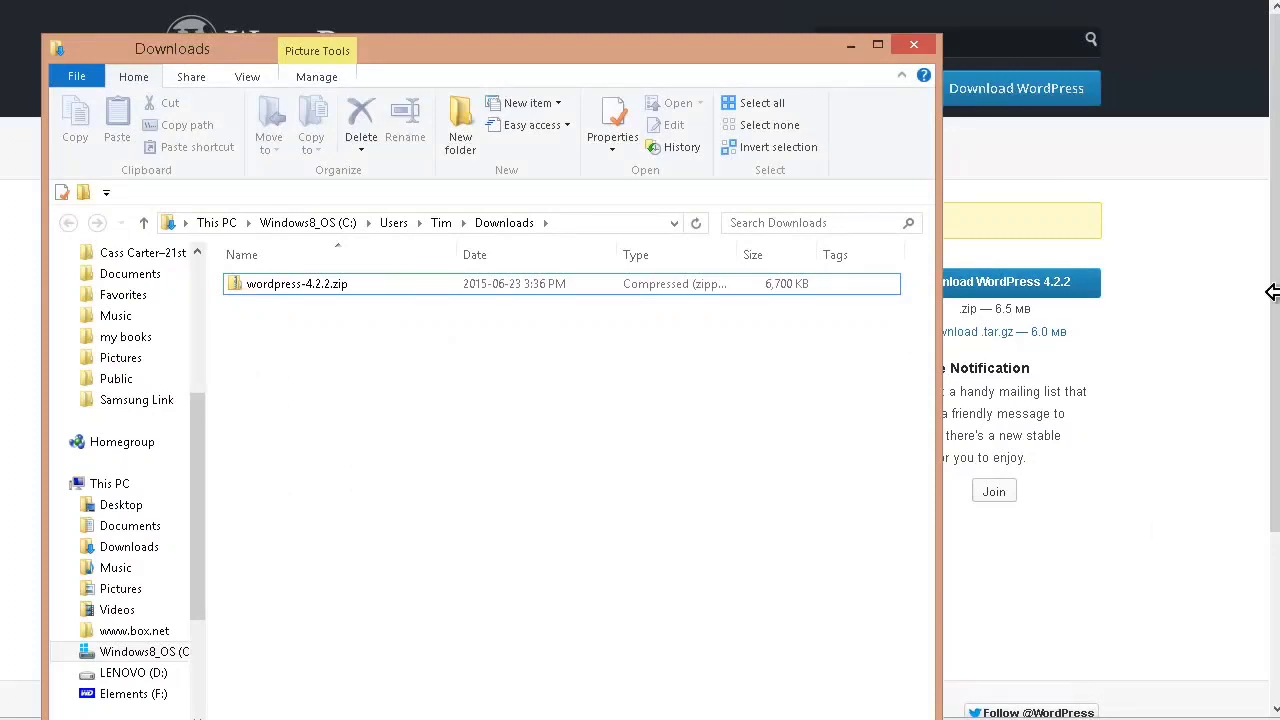
click(338, 290)
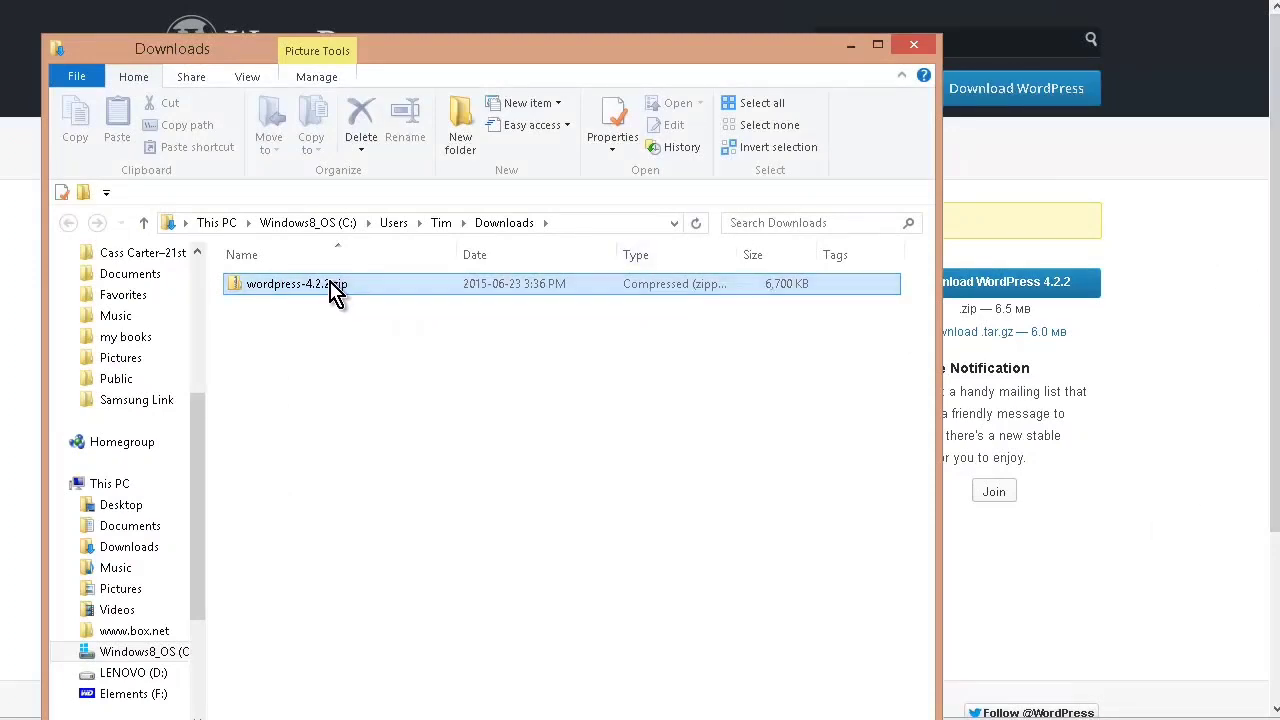
right_click(330, 283)
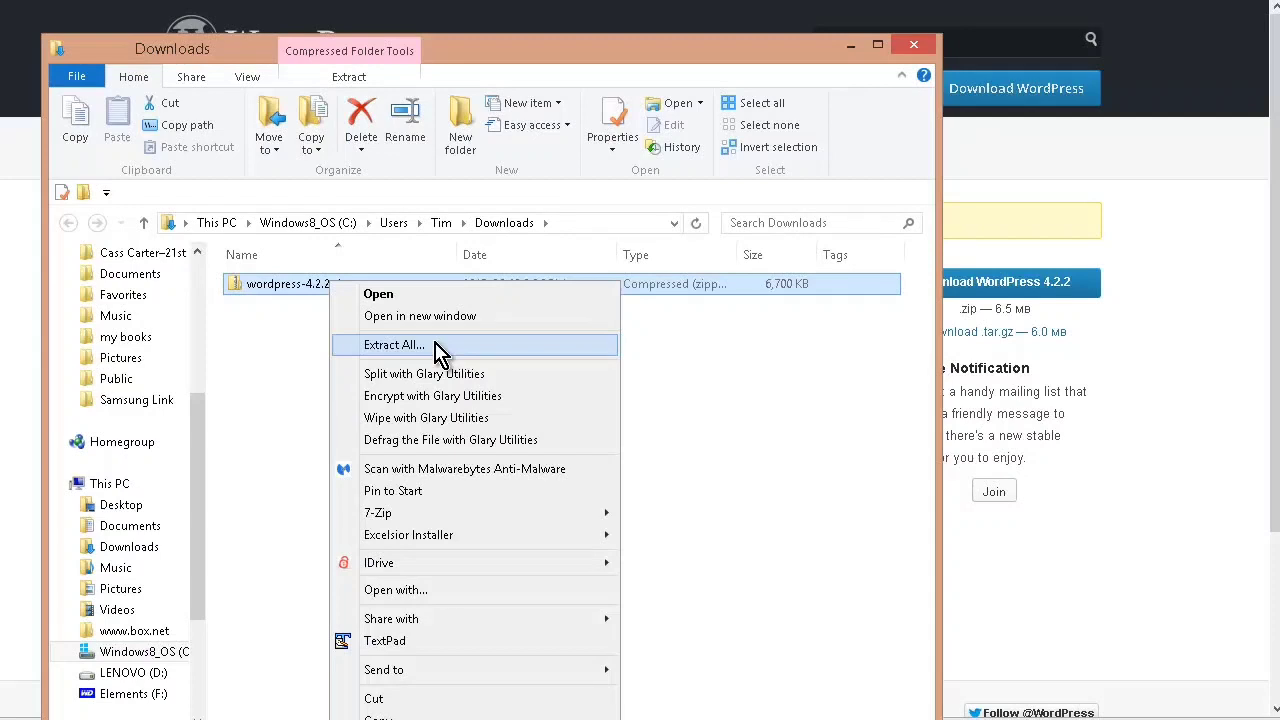
mouse_move(455, 517)
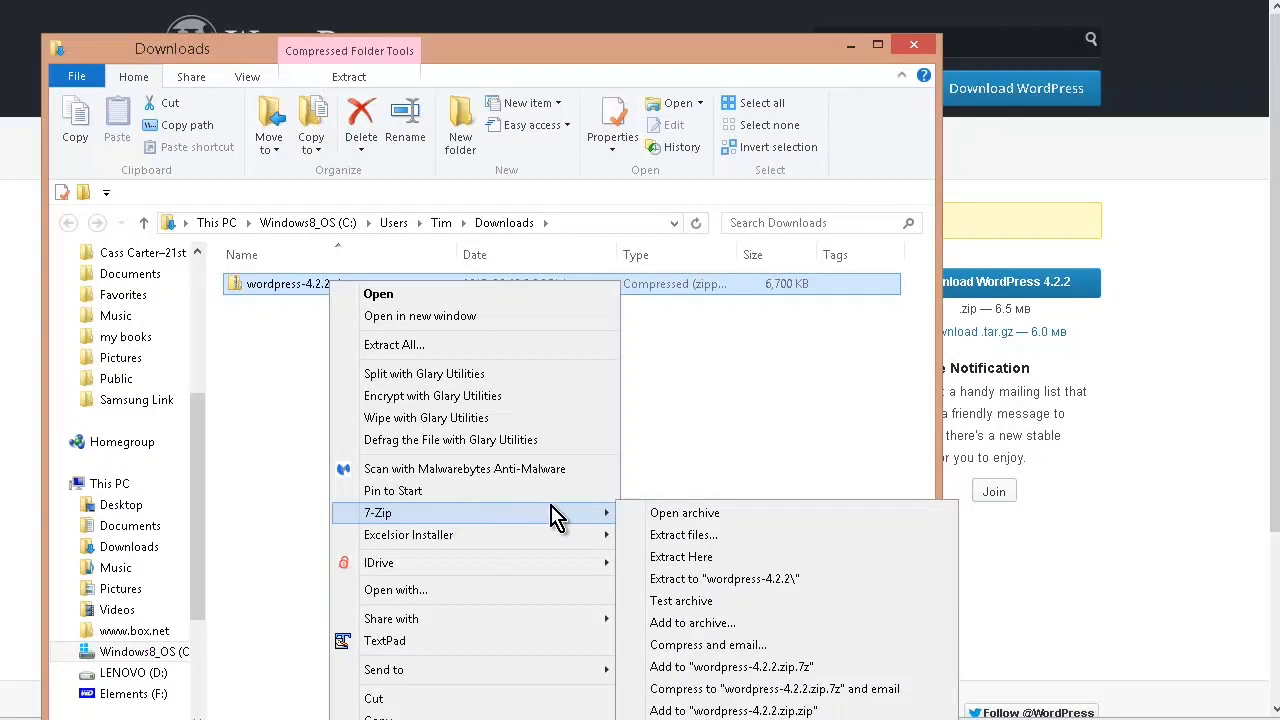
click(712, 537)
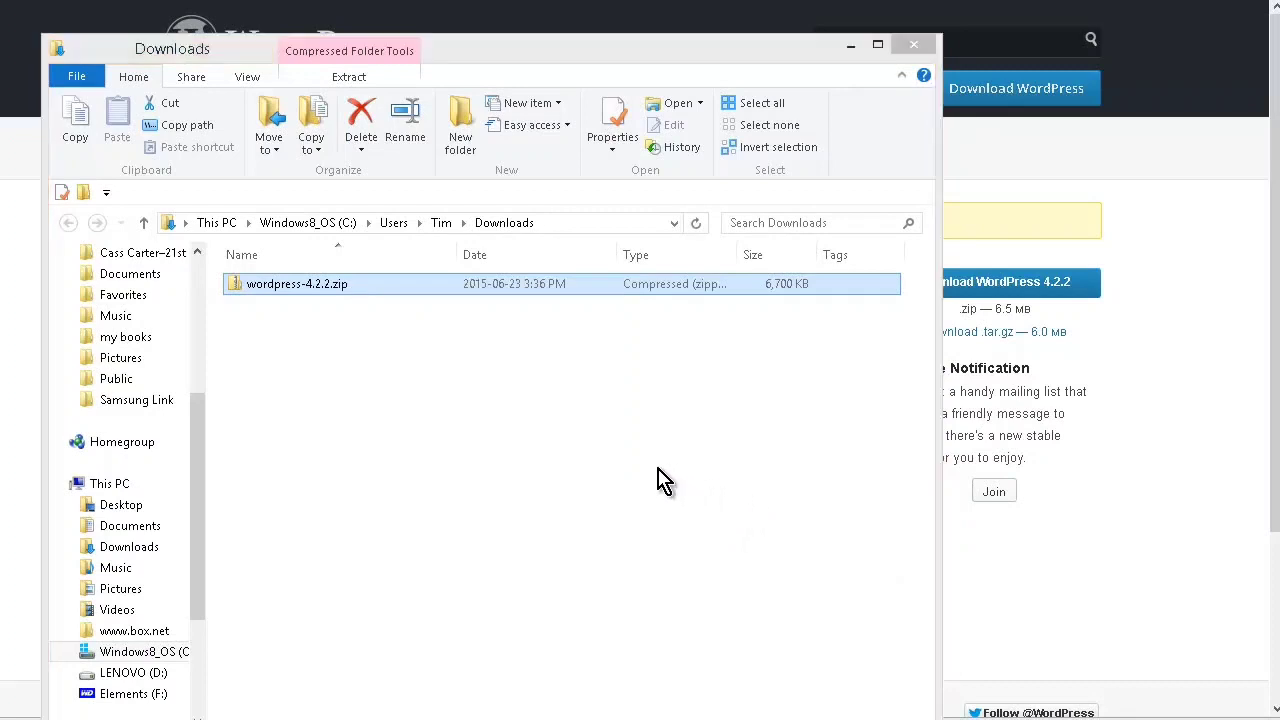
click(672, 473)
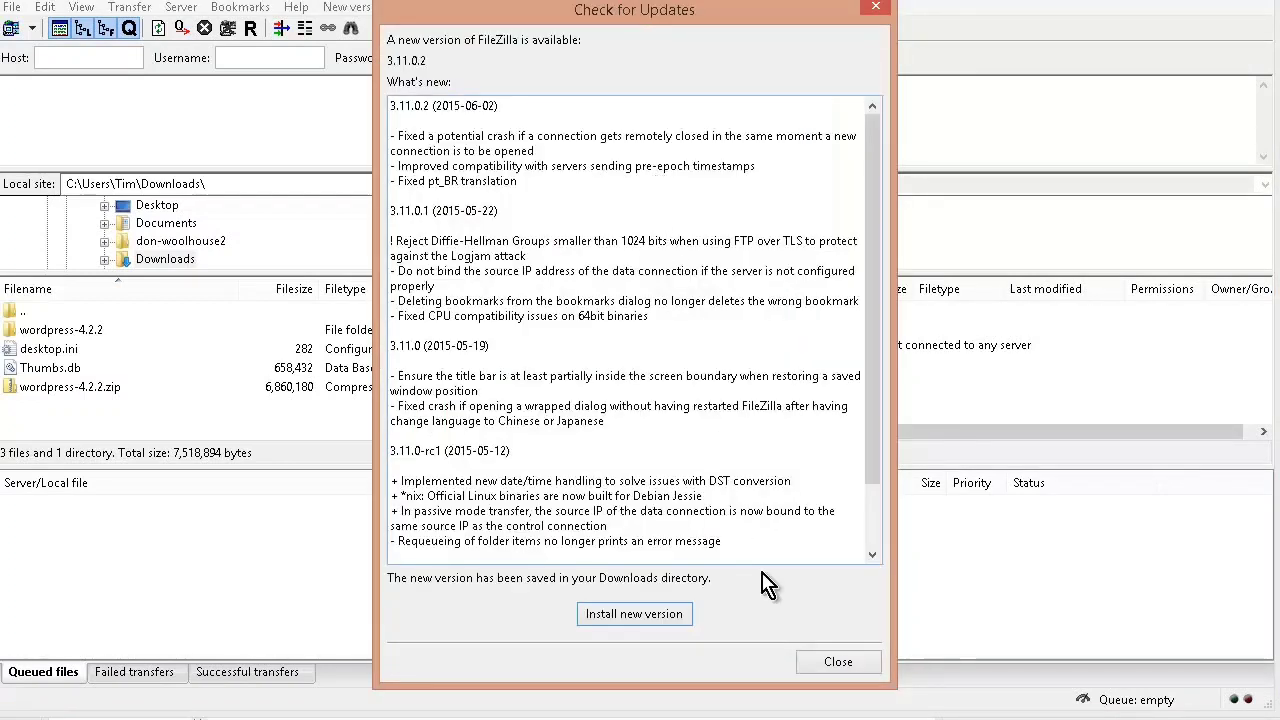
Step: Dismiss FileZilla's update offer and inspect the wordpress folder inside the extracted wordpress-4.2.2 folder in File Explorer
click(836, 662)
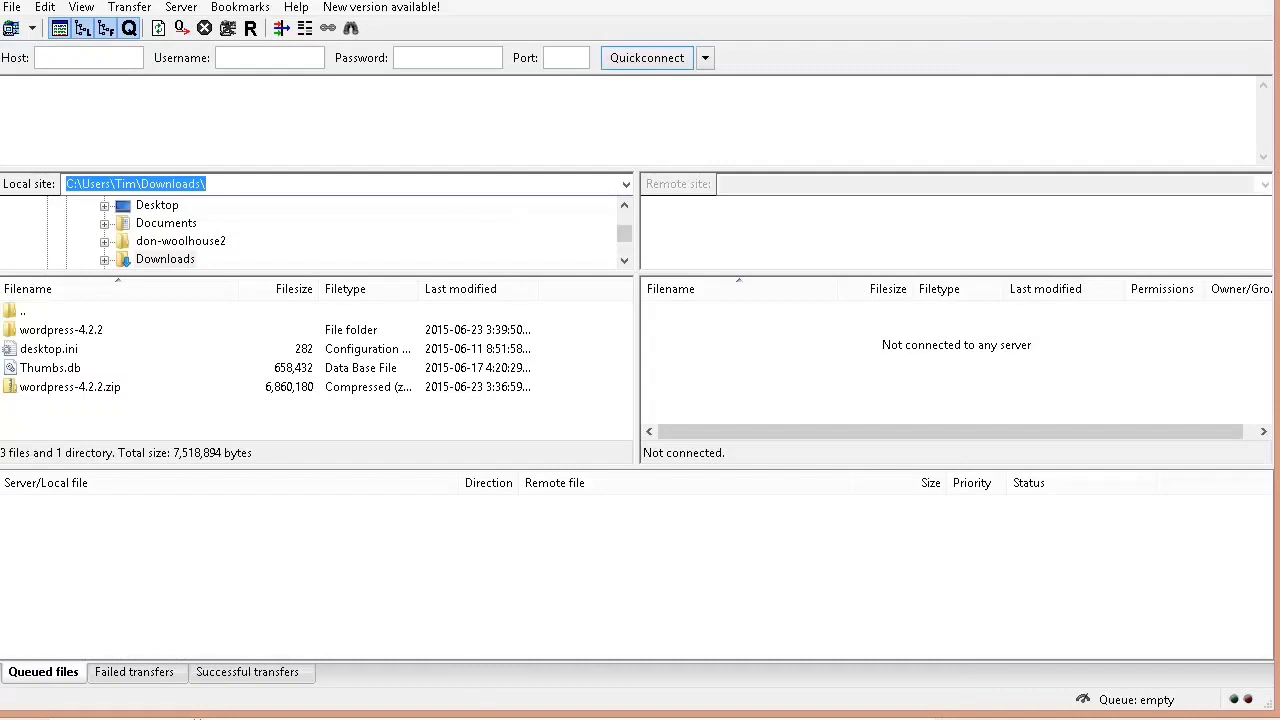
key(alt+Tab)
click(389, 407)
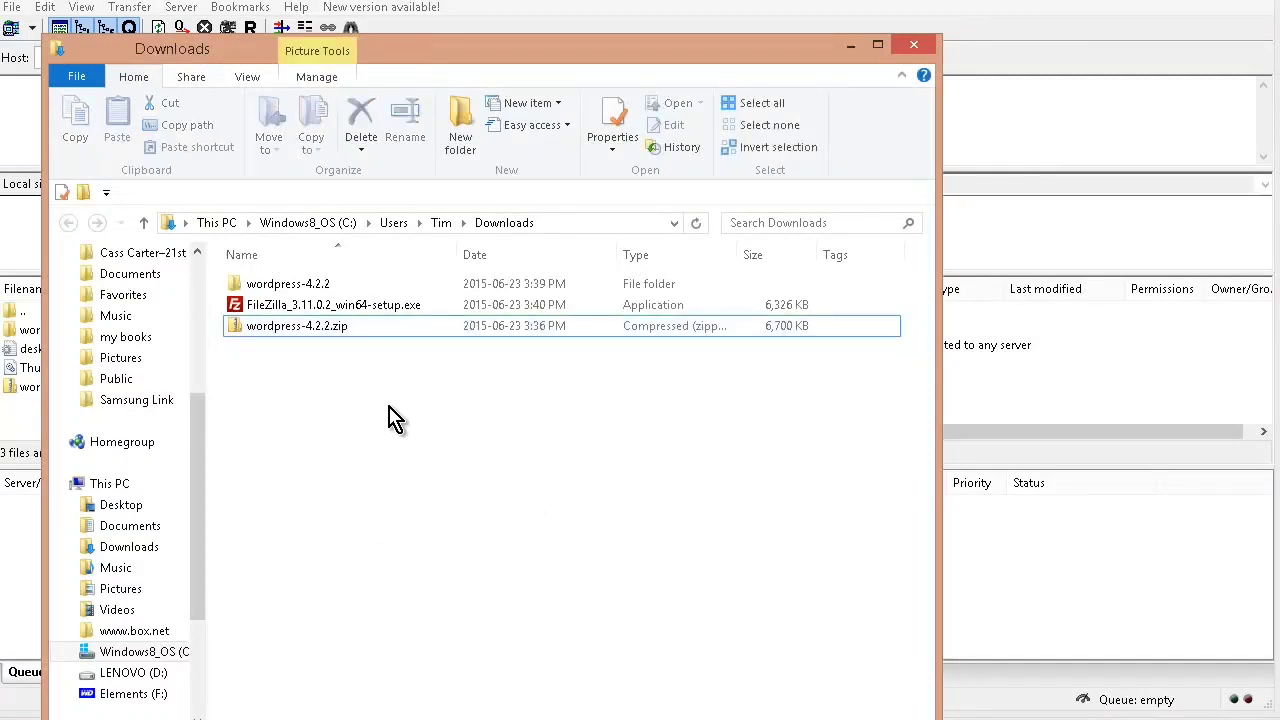
click(344, 285)
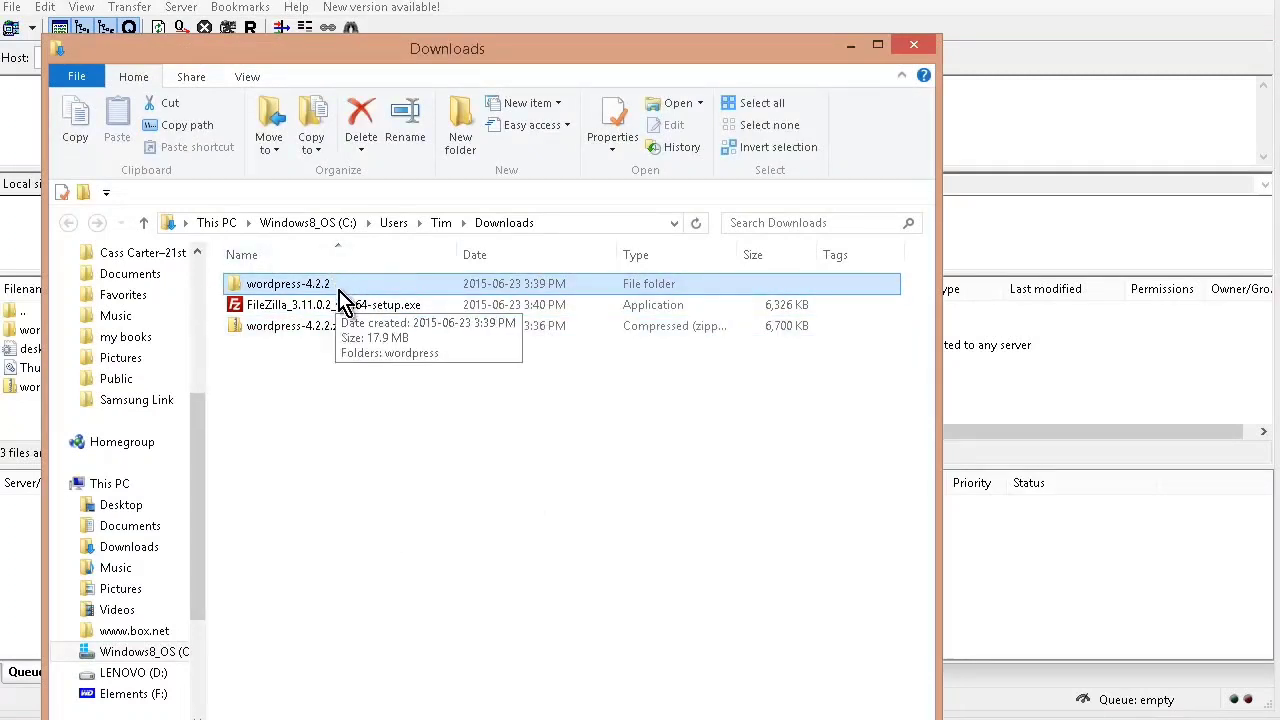
ctrl+click(412, 305)
click(366, 284)
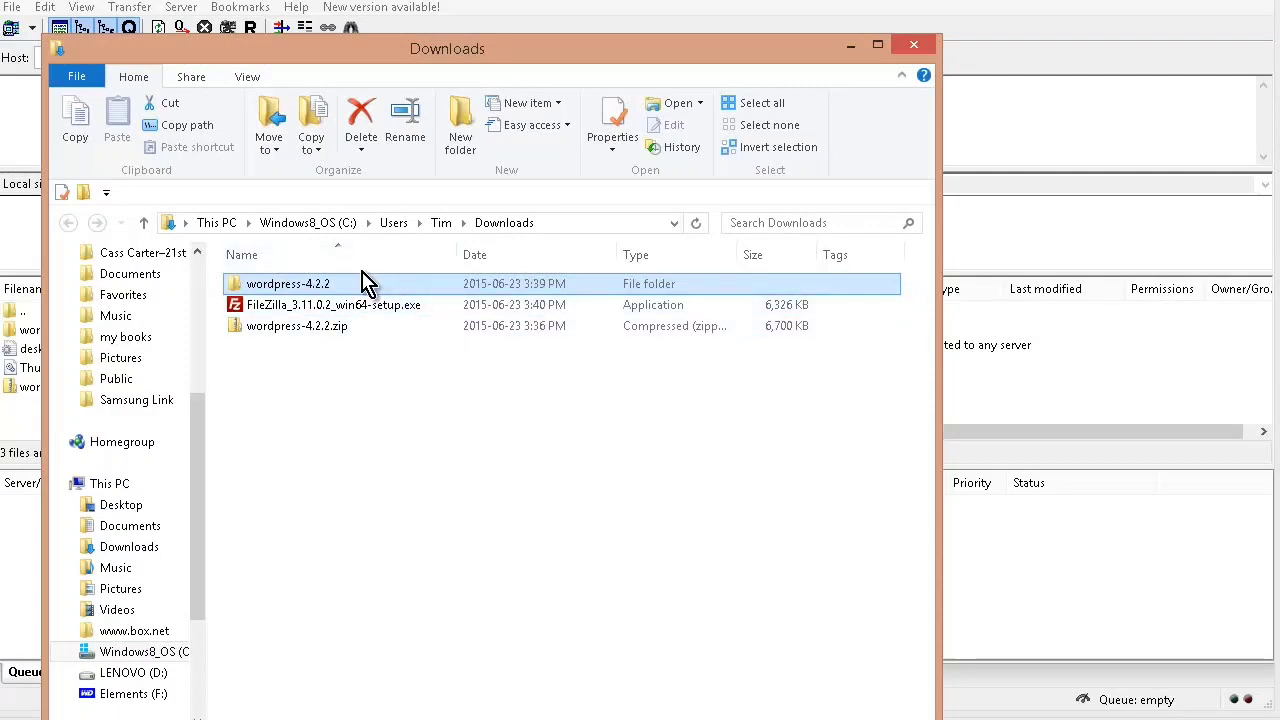
double_click(365, 289)
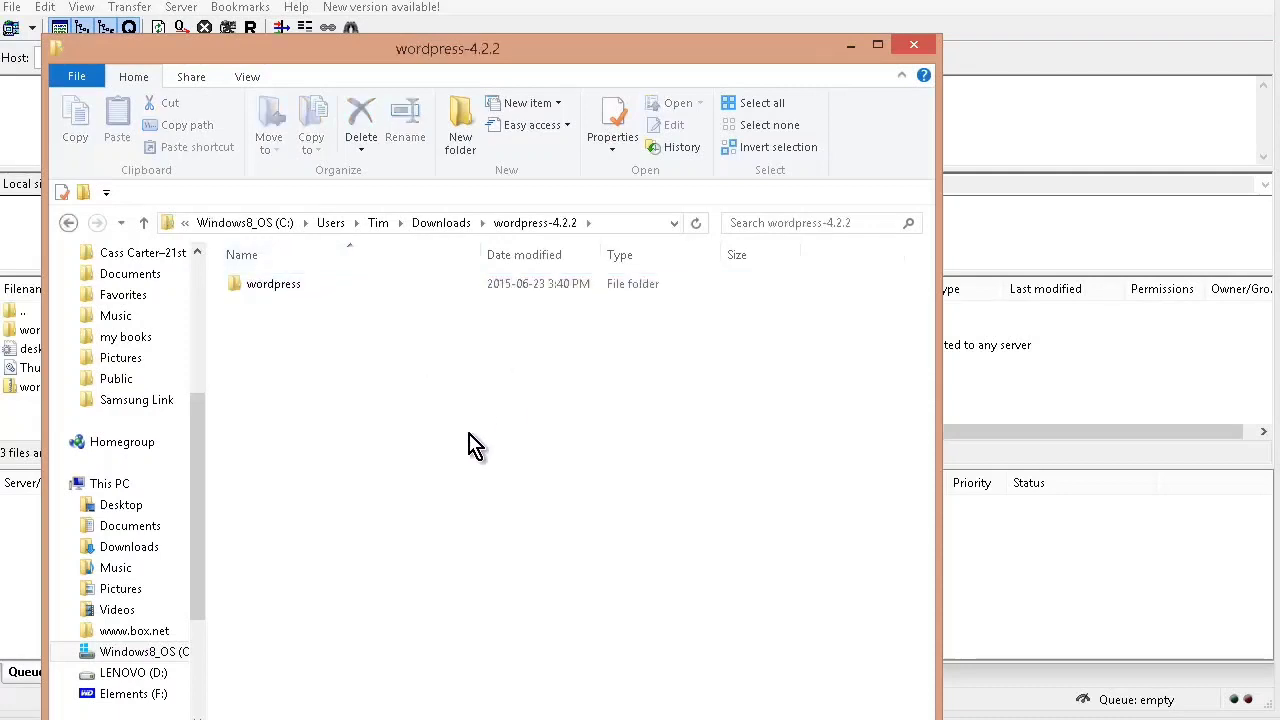
double_click(286, 292)
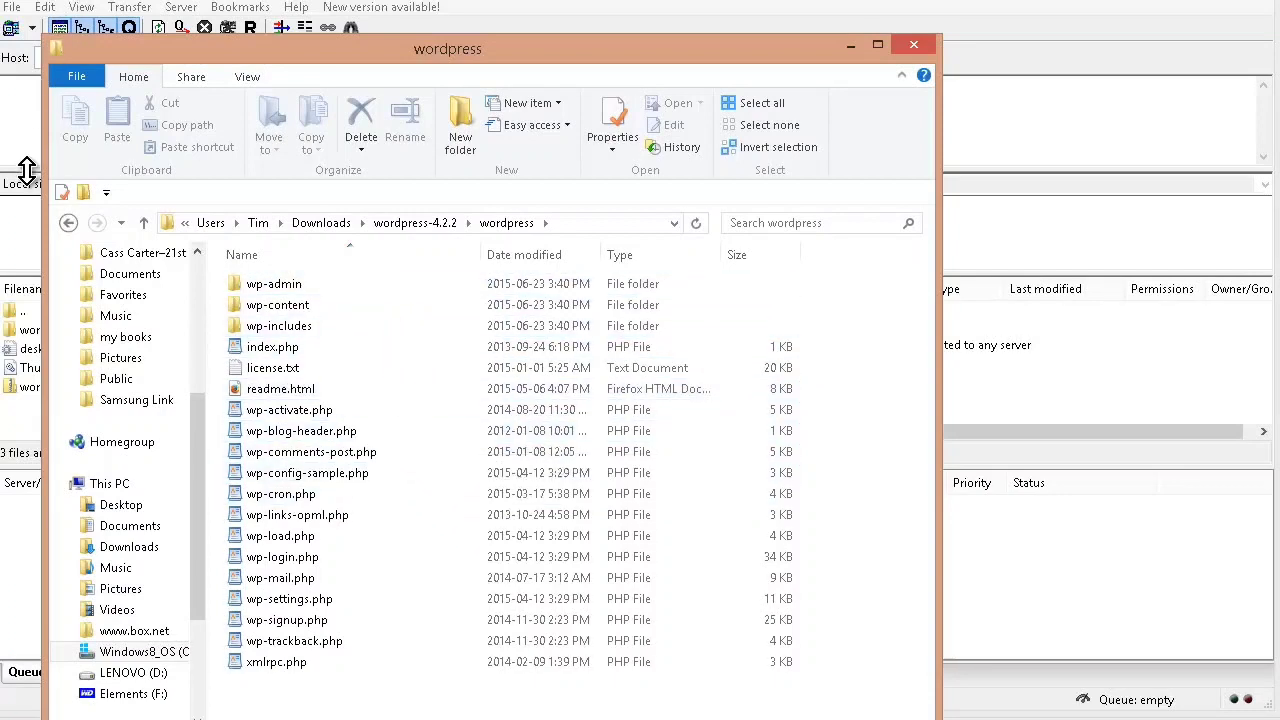
Step: Switch to FileZilla and create a directory named trending-news in the root of the remote site
click(27, 170)
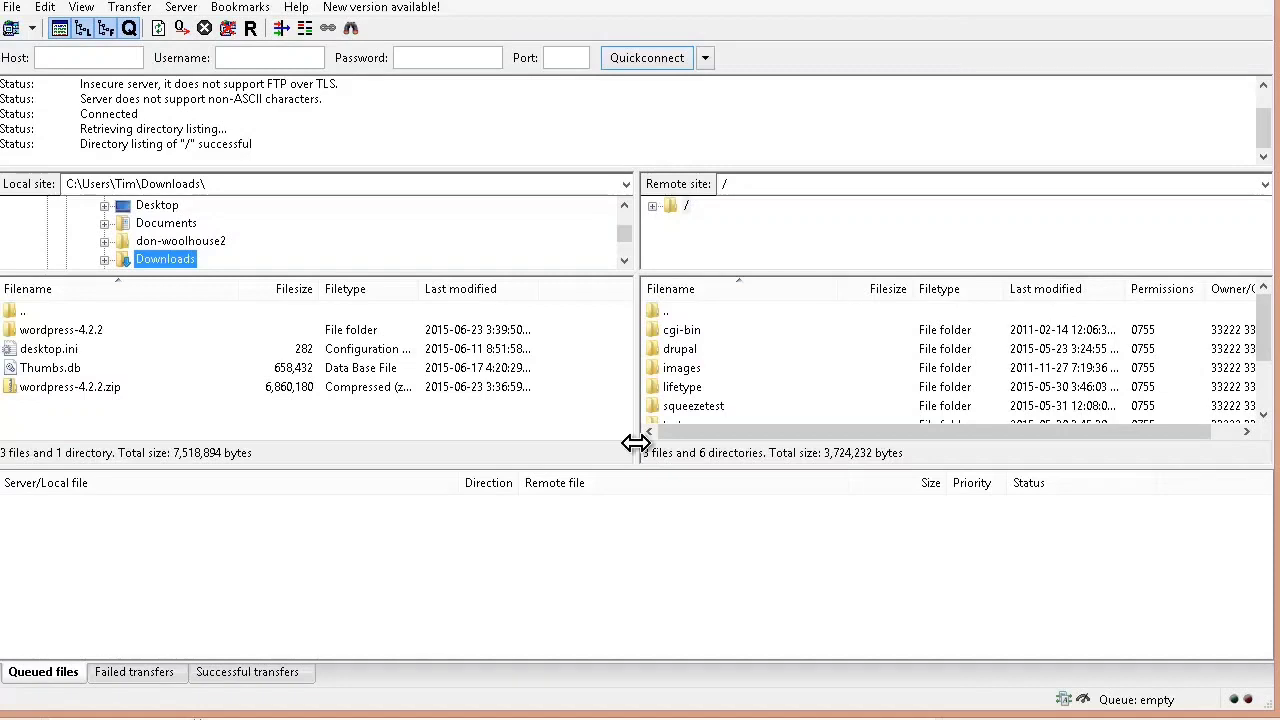
right_click(676, 324)
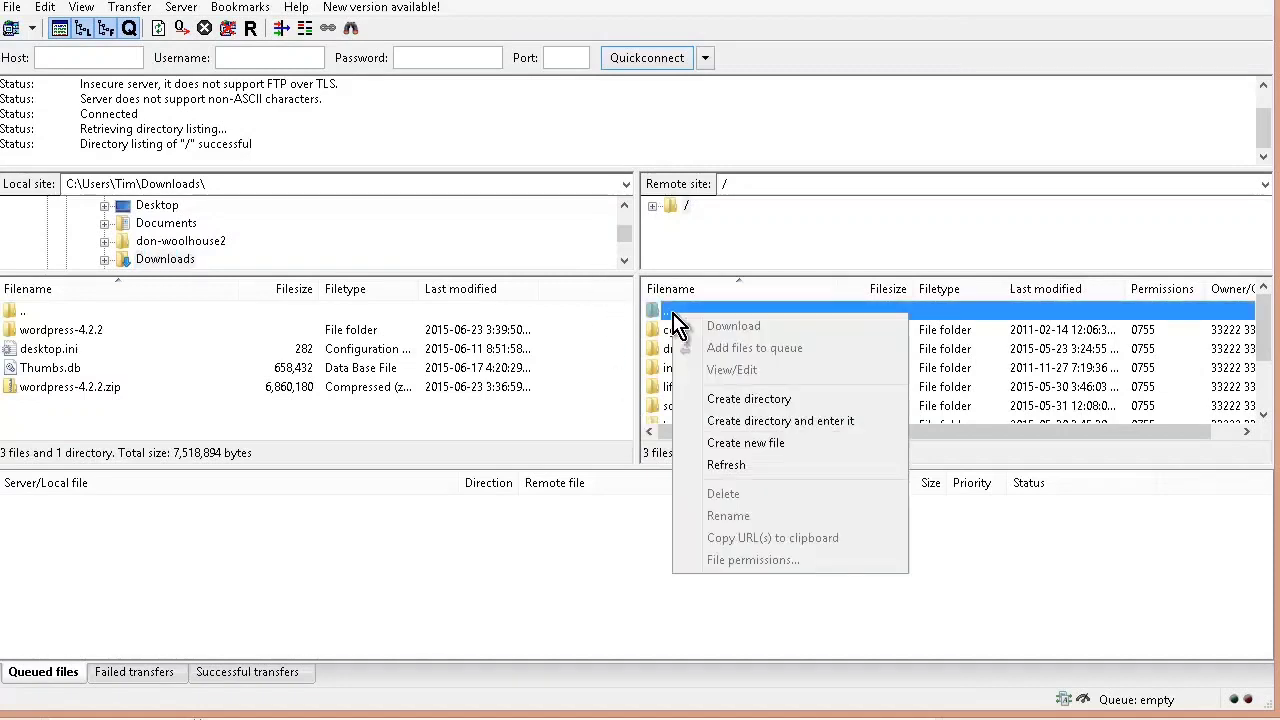
click(790, 399)
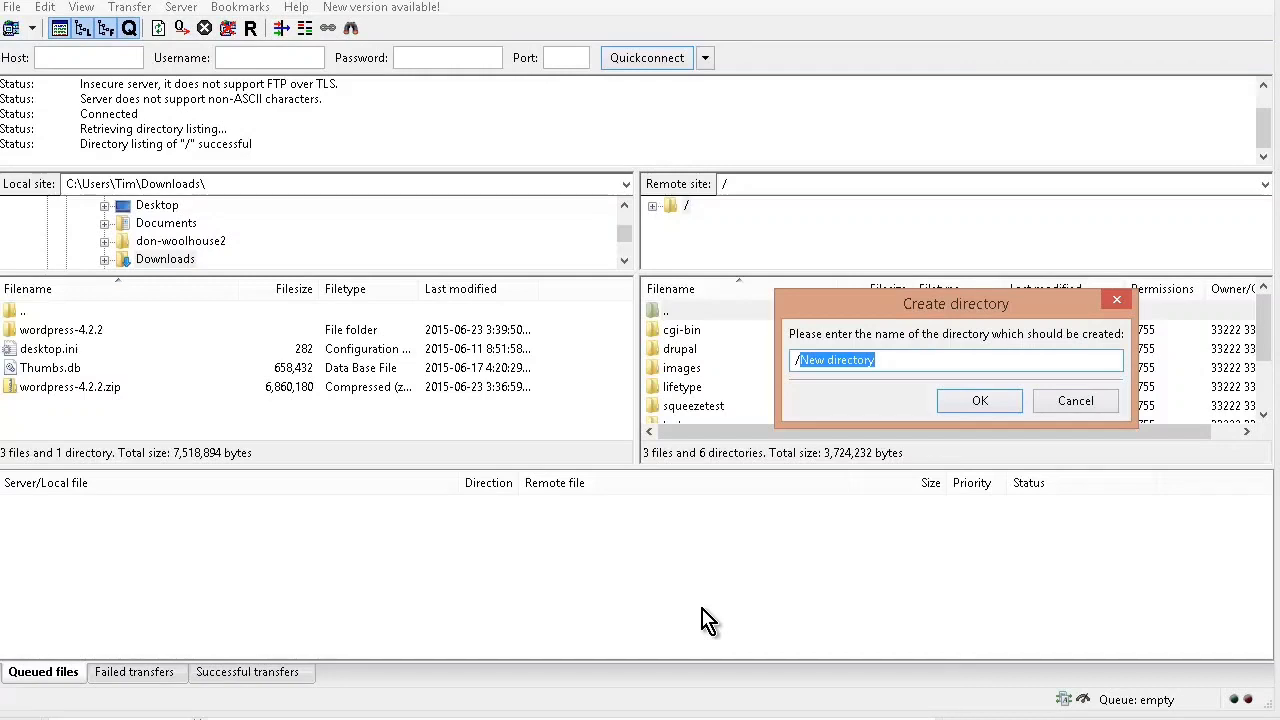
text(trending-news)
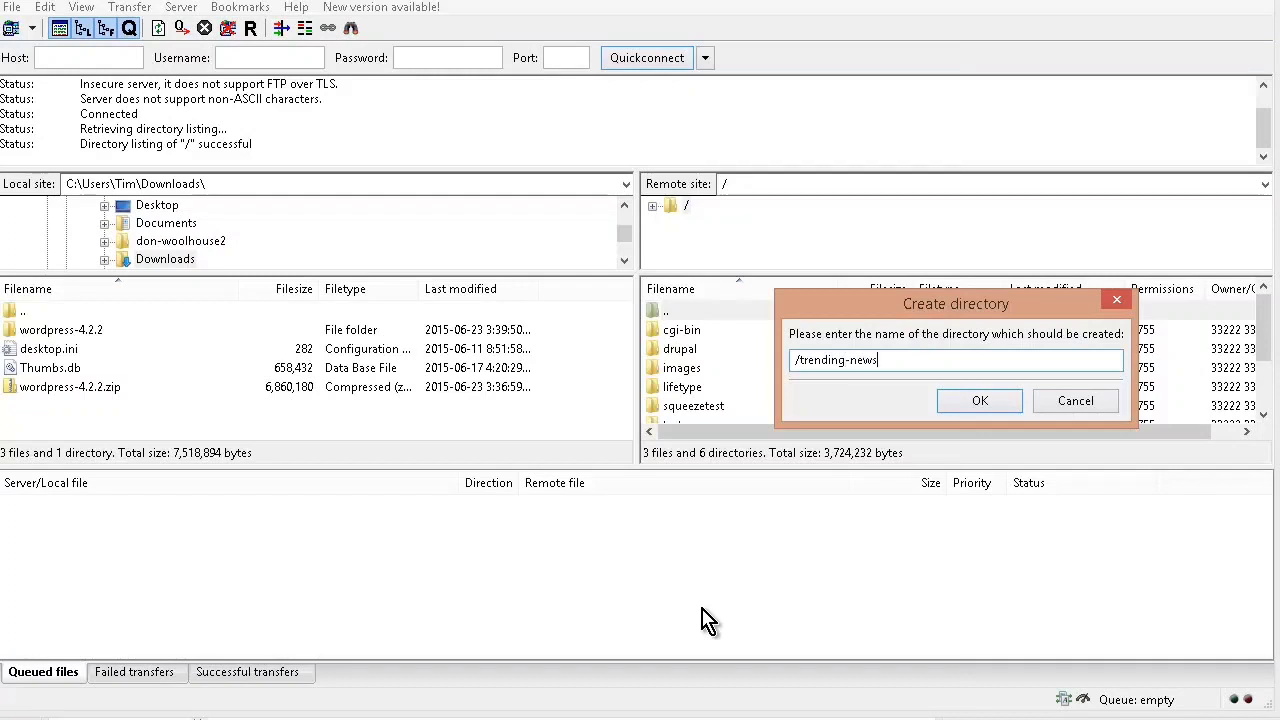
key(Return)
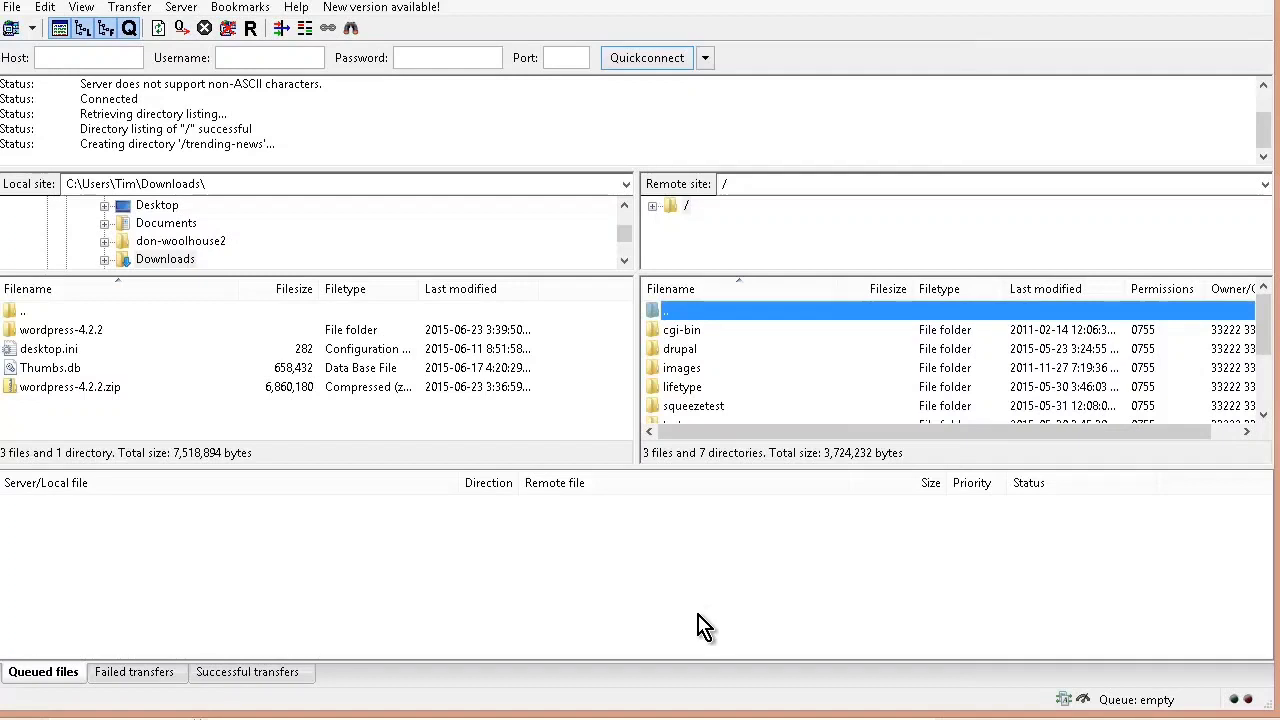
Step: Open the trending-news directory on the remote site
click(702, 402)
scroll(702, 400, down, 1)
click(703, 395)
double_click(720, 390)
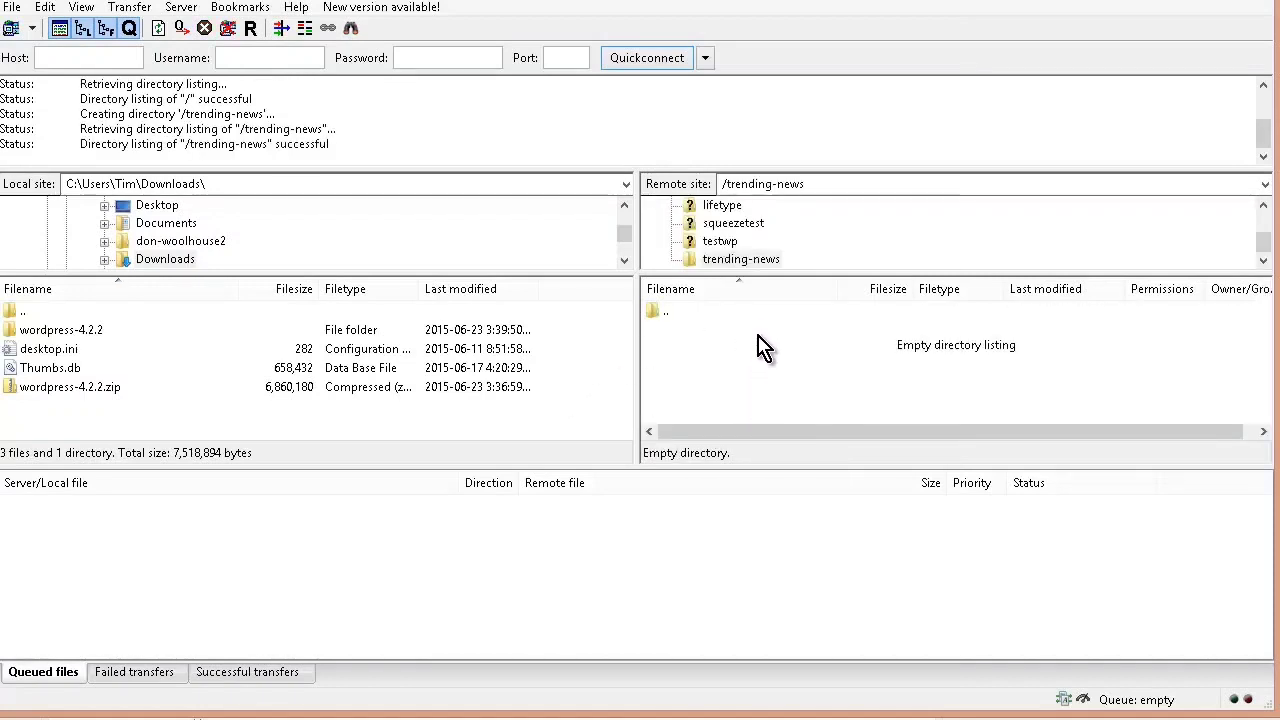
Step: Upload everything in the local wordpress-4.2.2\wordpress folder to the remote trending-news directory
double_click(88, 332)
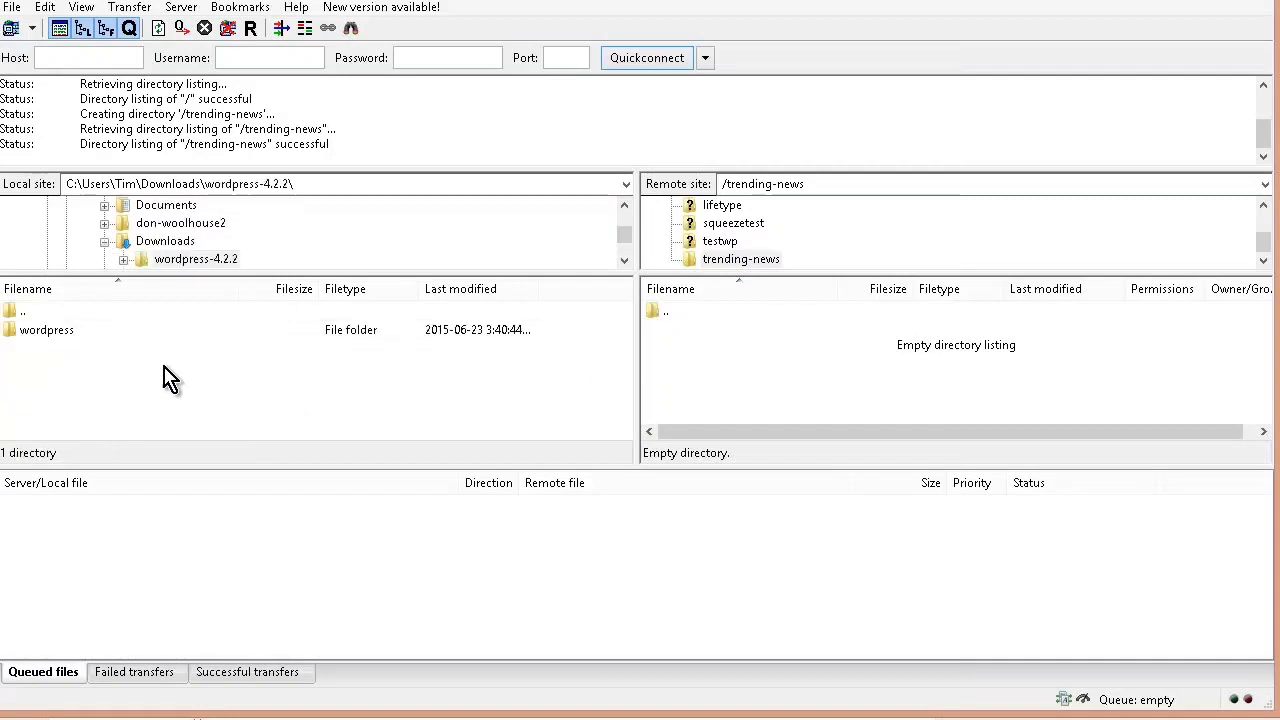
double_click(66, 334)
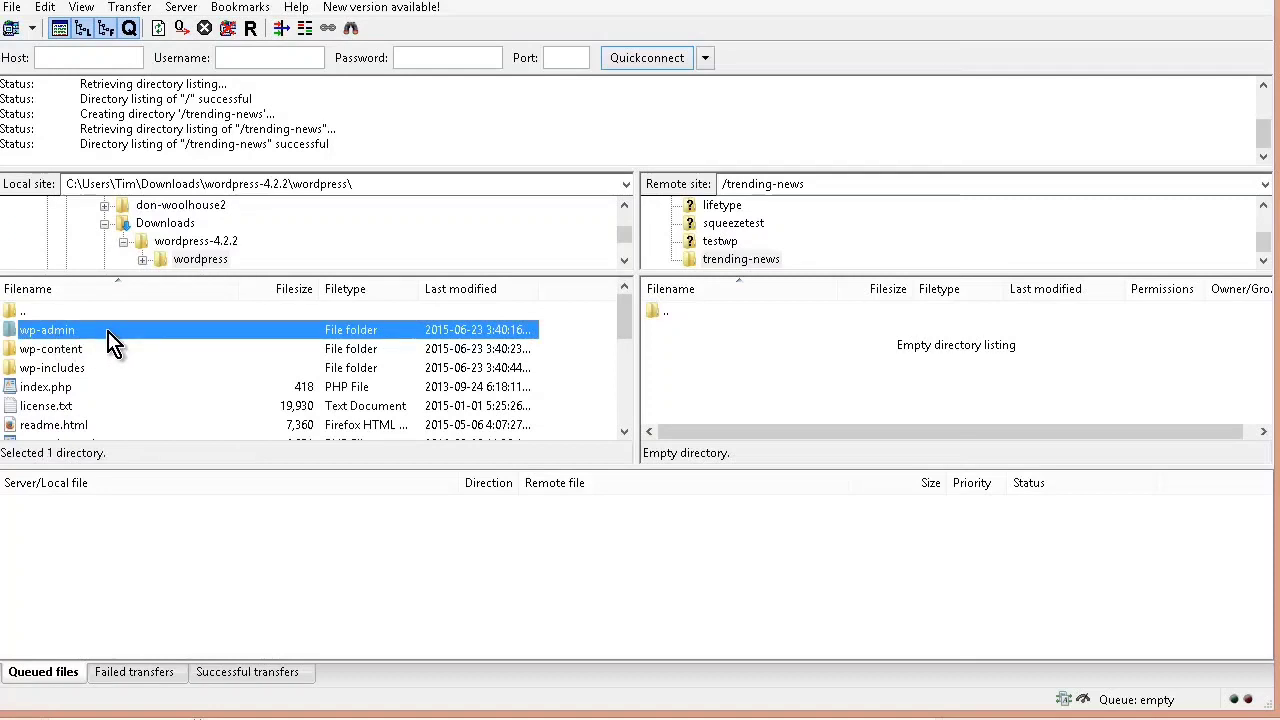
key(ctrl+a)
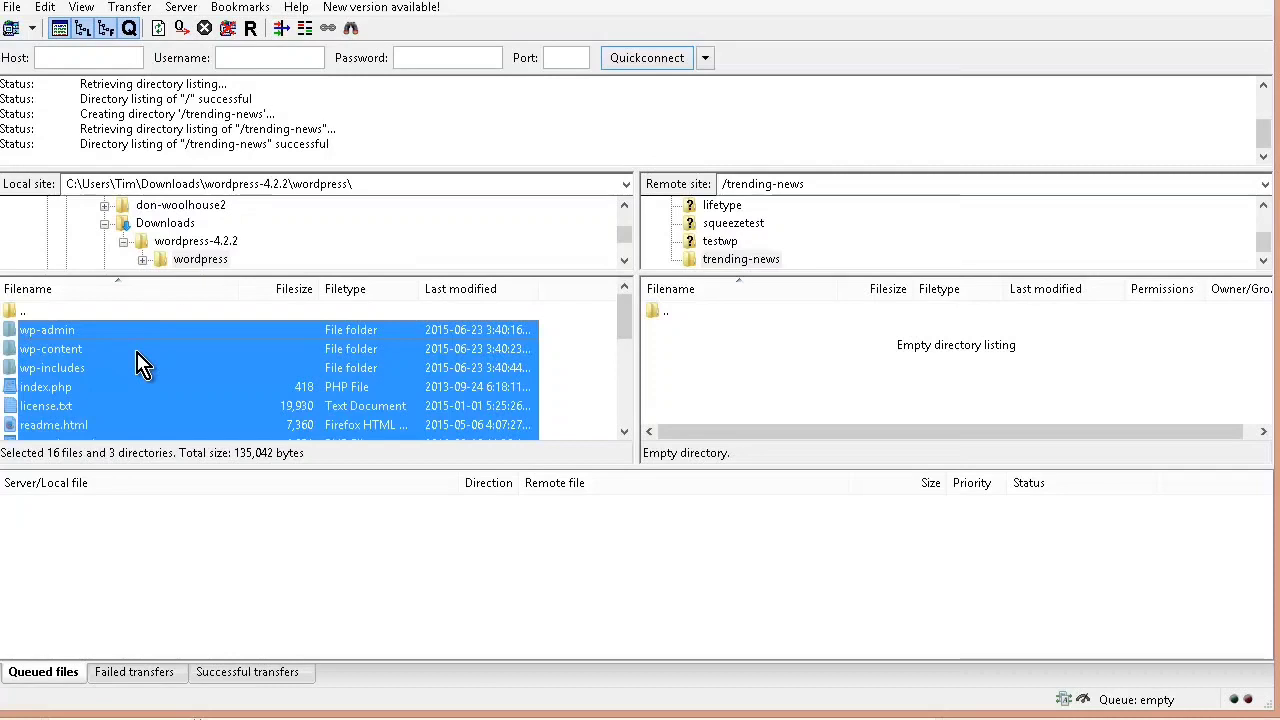
right_click(162, 368)
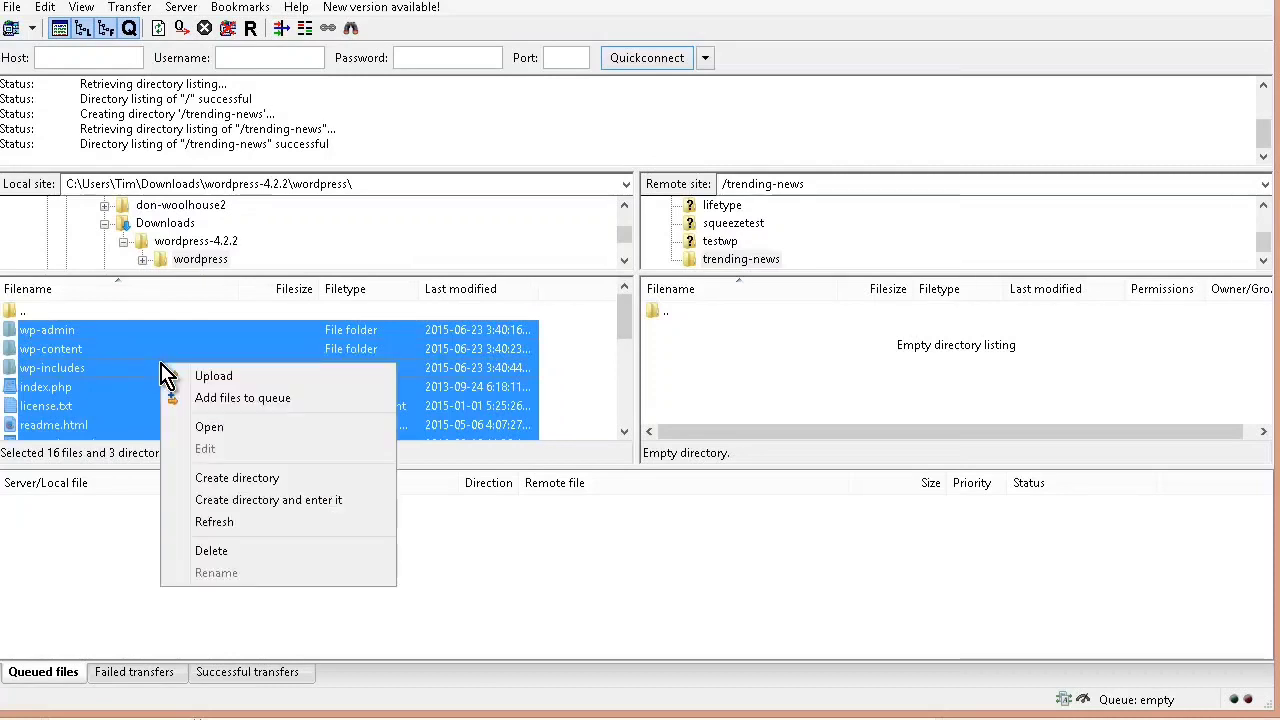
click(214, 380)
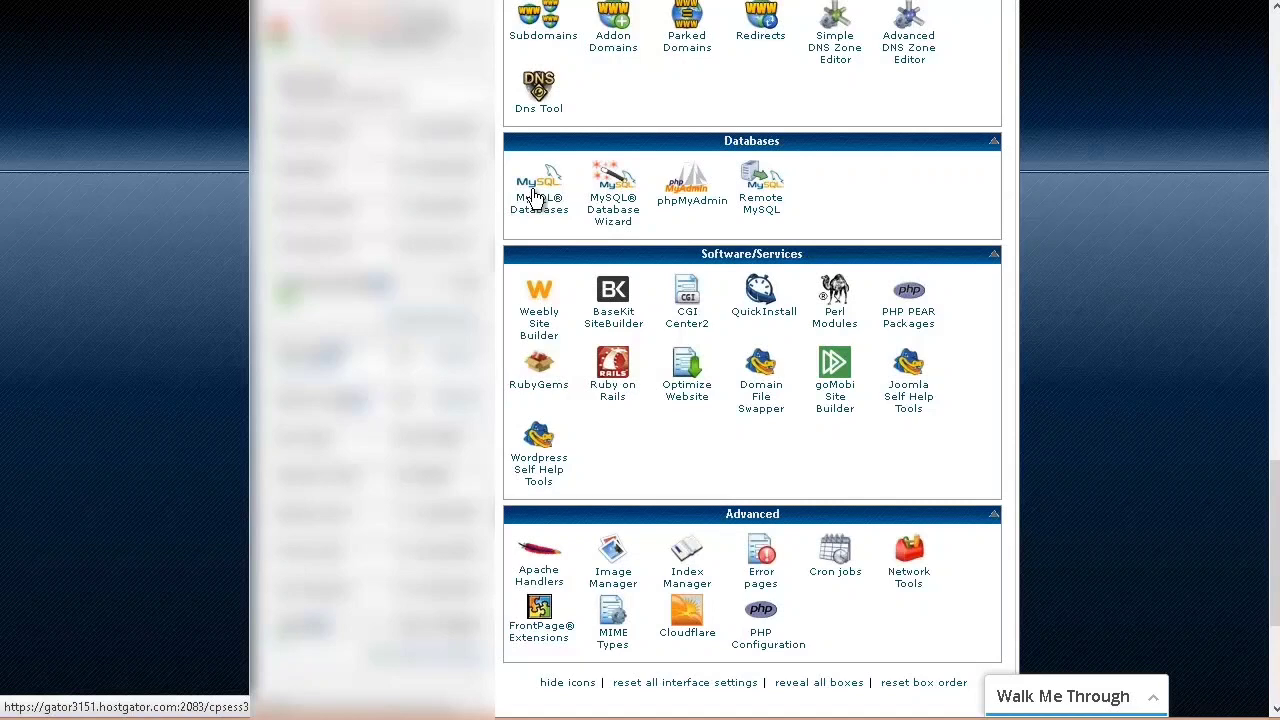
Step: Create a MySQL database with the suffix news using the MySQL Database Wizard
click(613, 201)
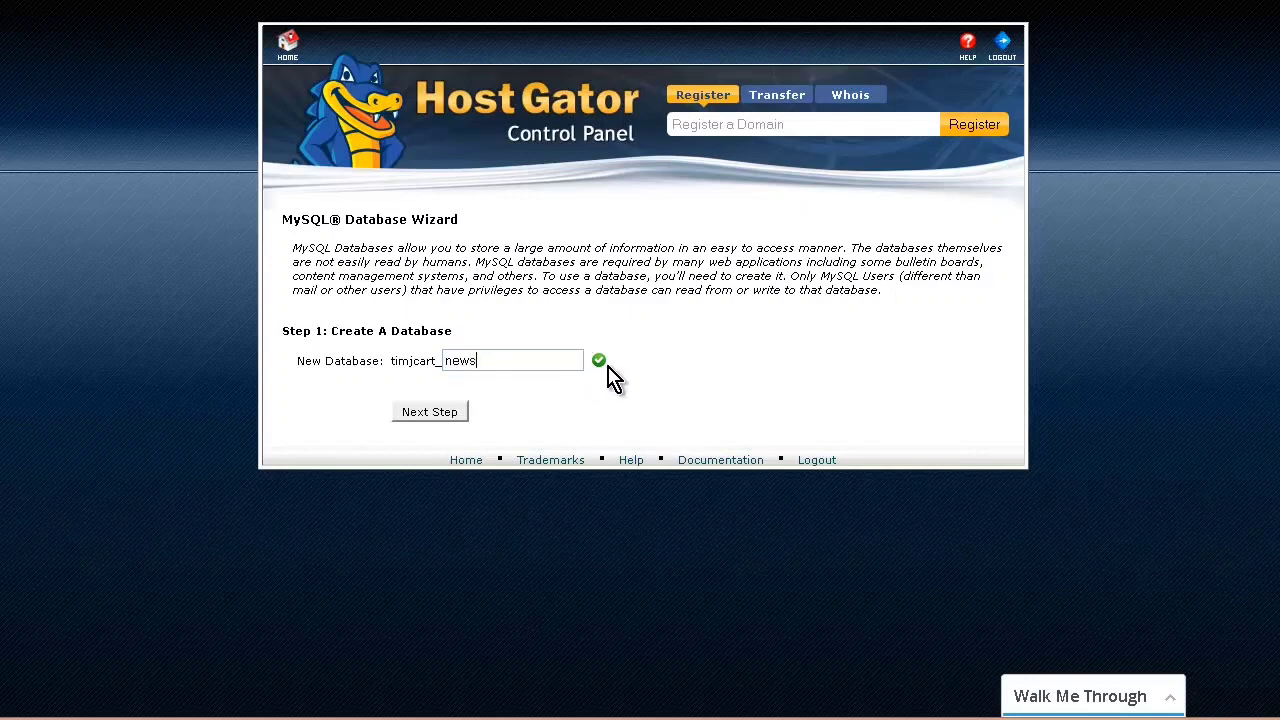
click(440, 413)
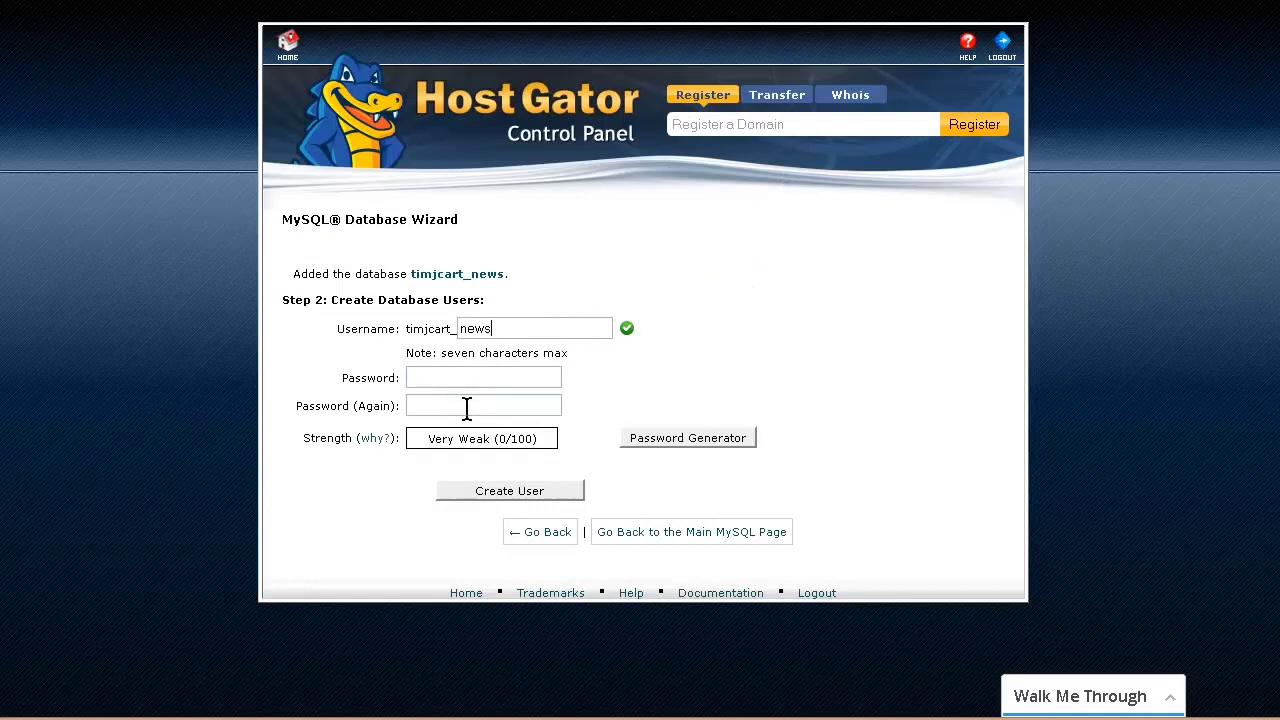
Step: Generate a password for the database user news and paste a copy of it into a blank Notepad document
click(689, 442)
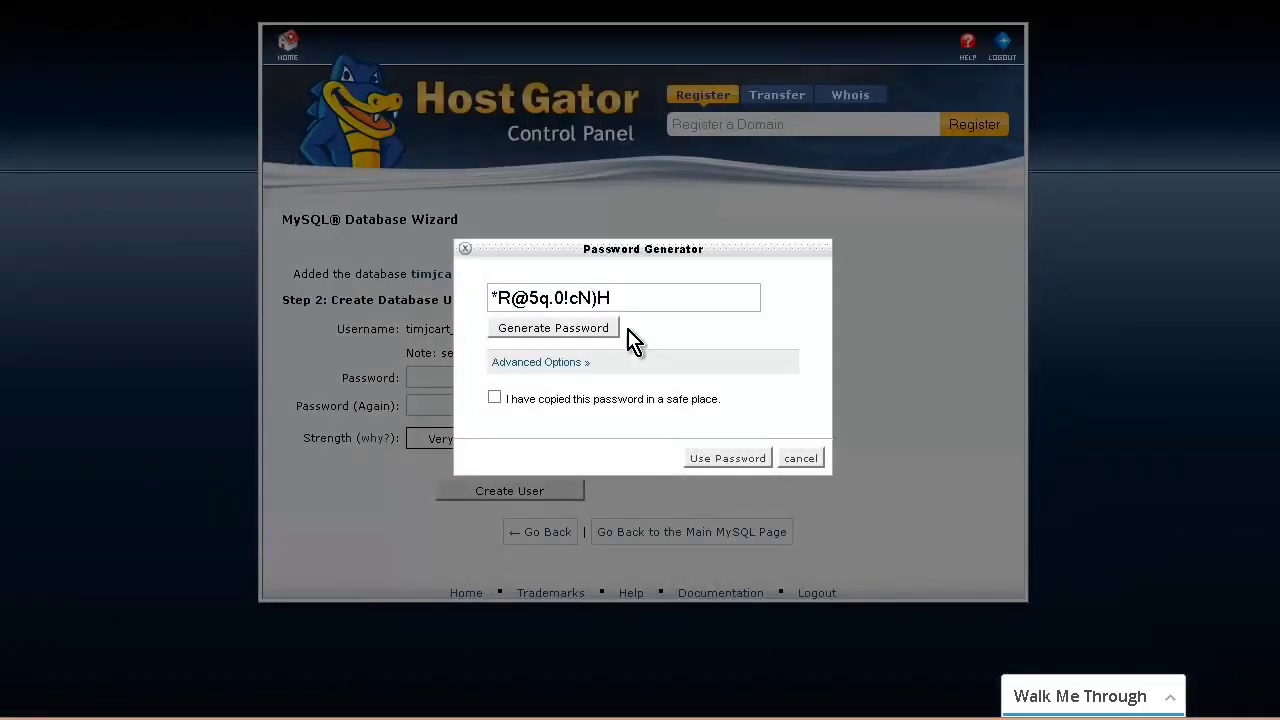
drag(621, 292, 510, 285)
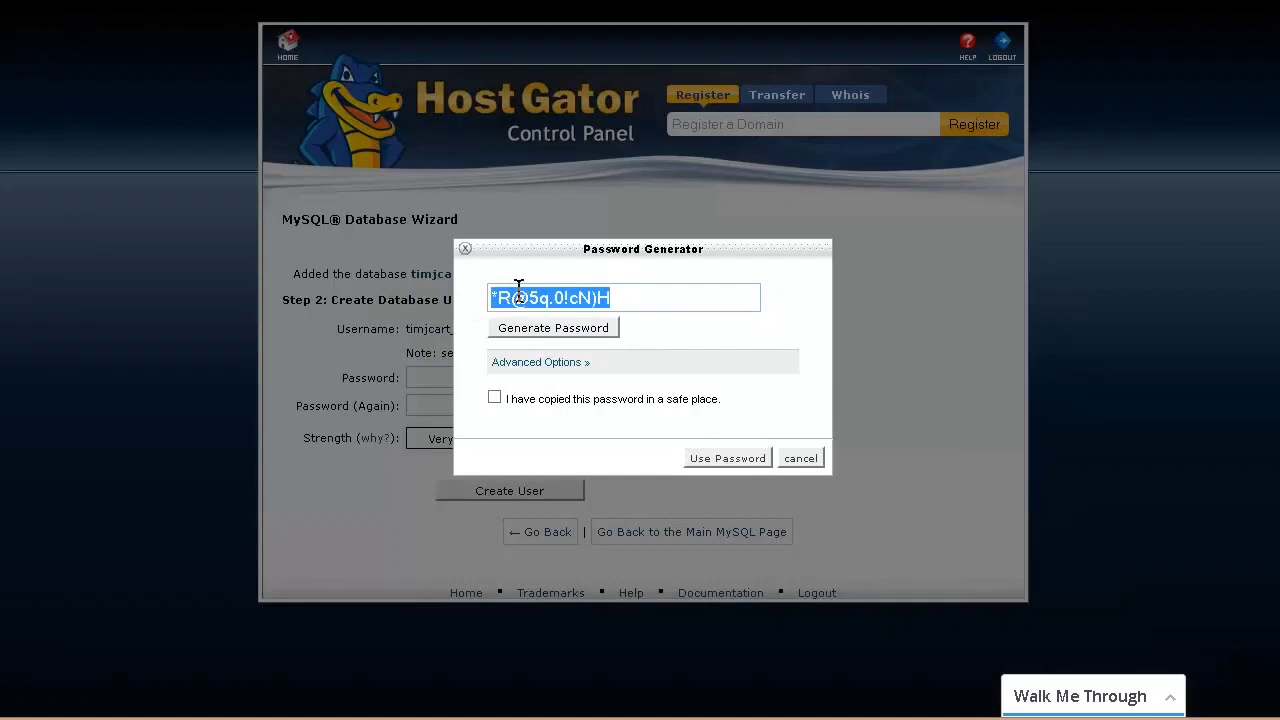
right_click(518, 290)
click(583, 358)
key(alt+Tab)
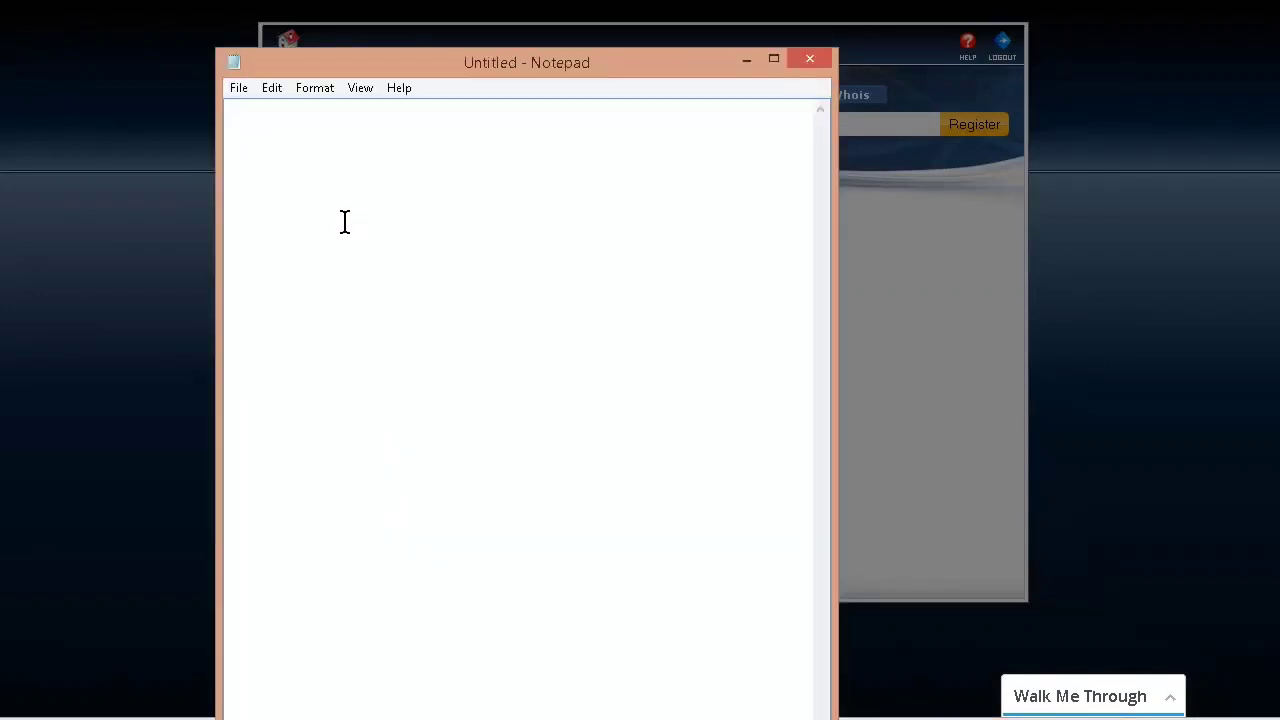
key(Return)
key(ctrl+v)
click(746, 60)
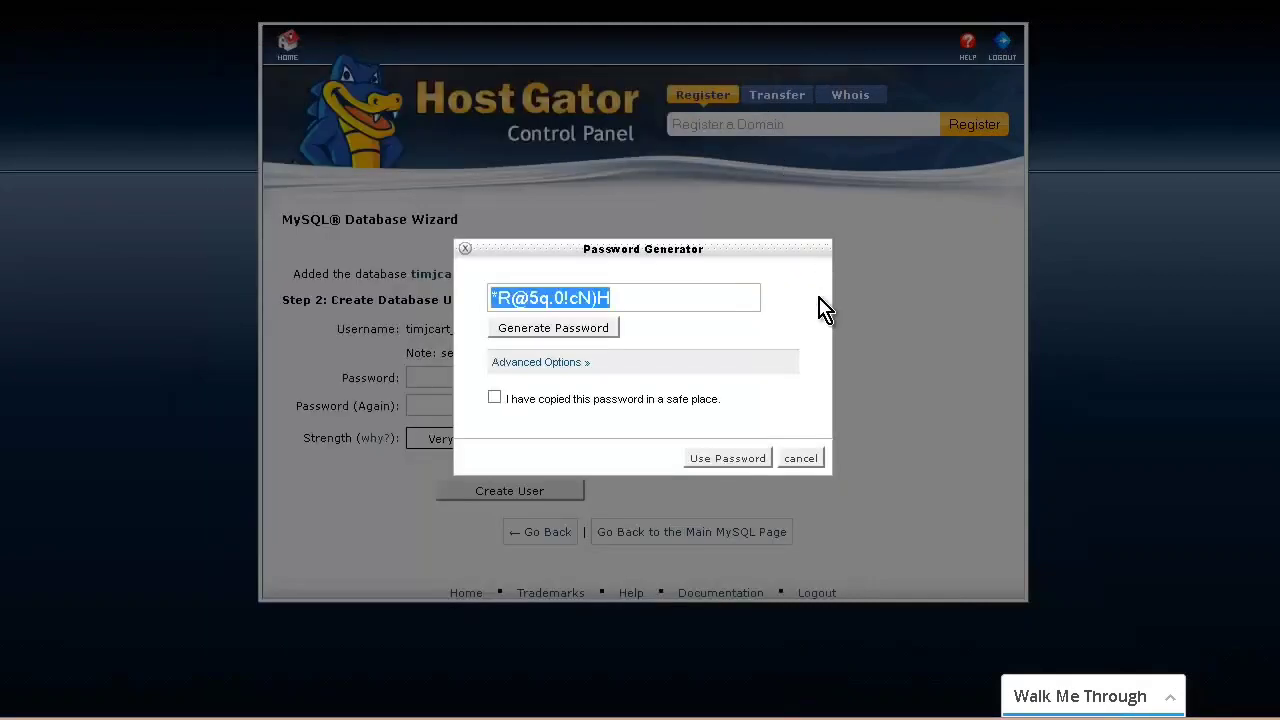
Step: Create the database user news with the generated password in the password fields and grant it all privileges on the database
click(495, 399)
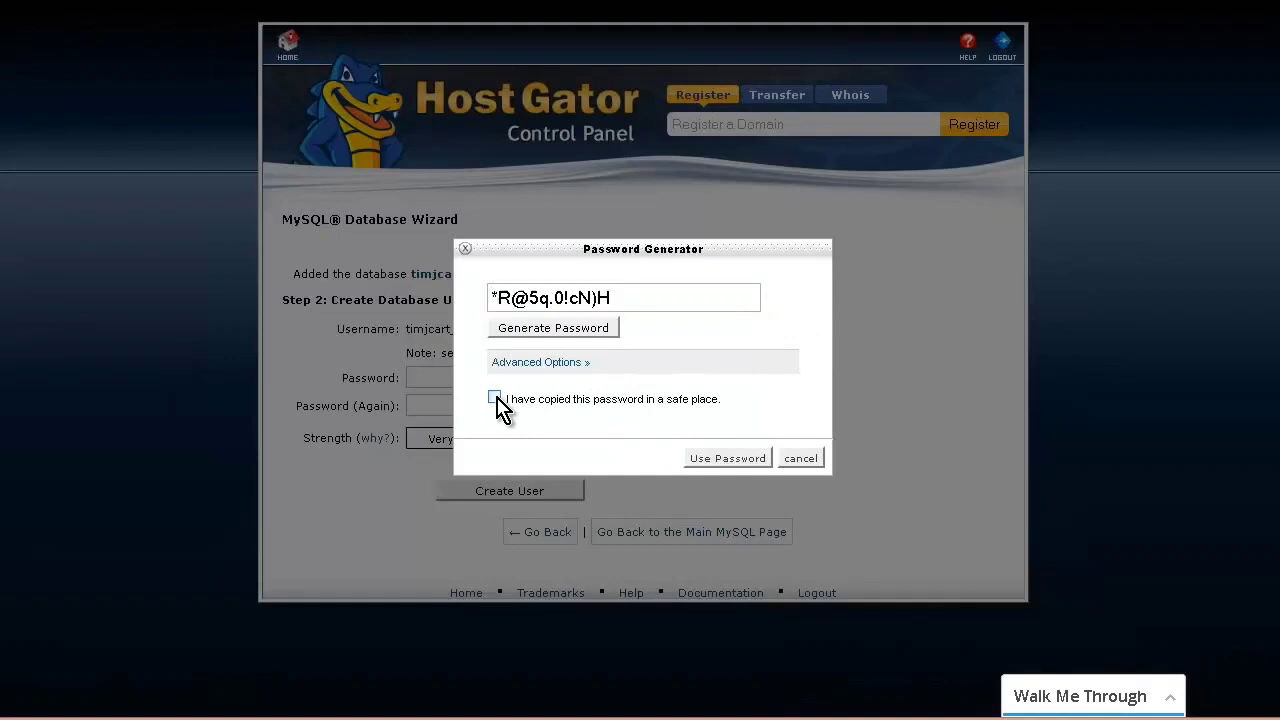
click(720, 462)
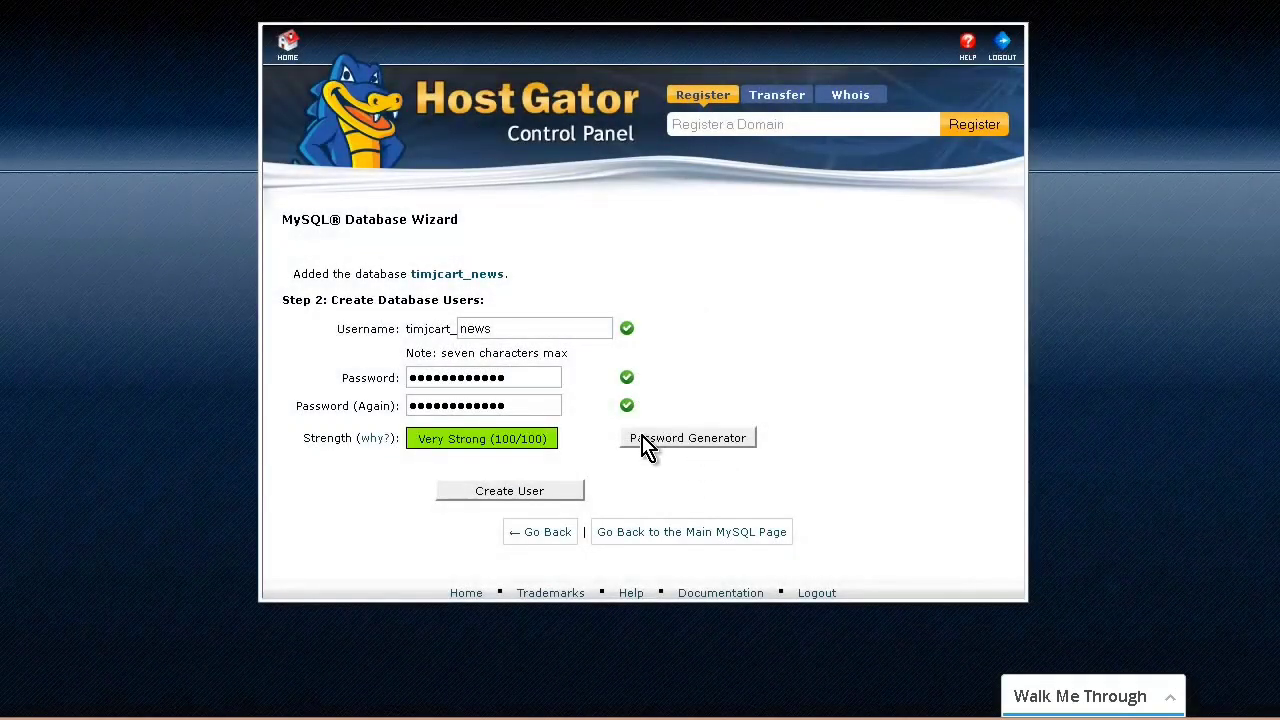
click(562, 500)
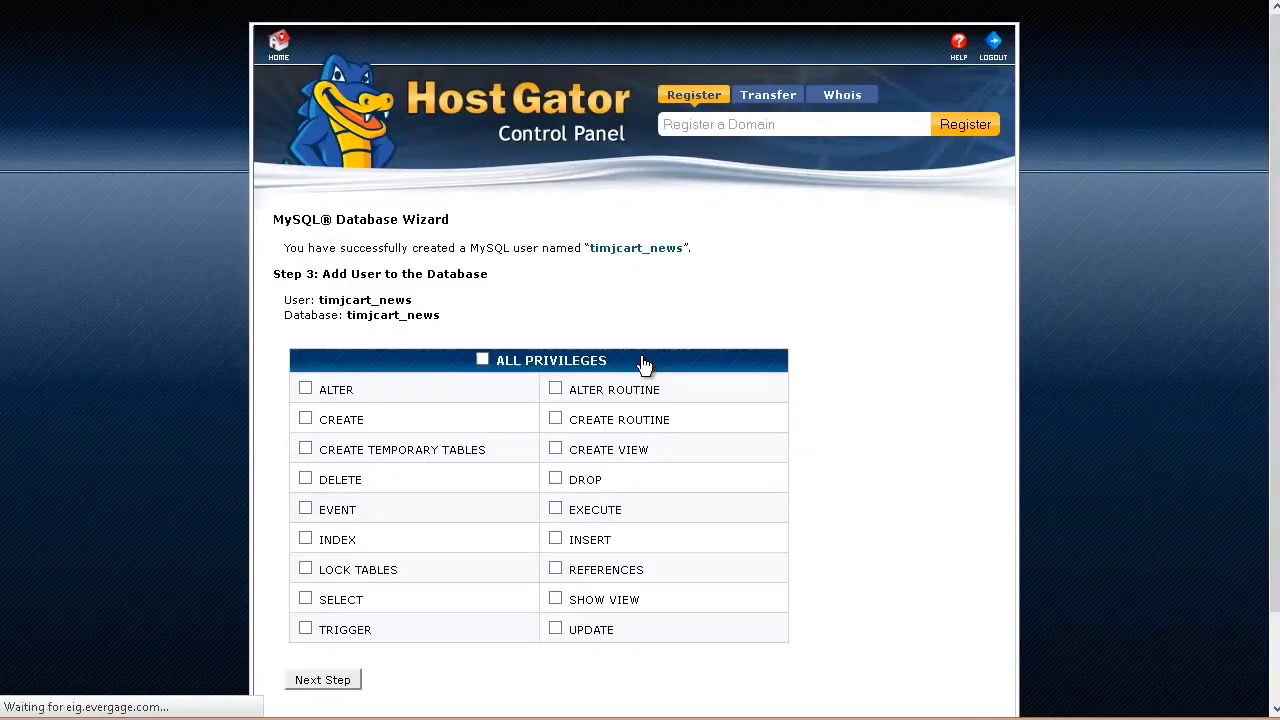
click(482, 360)
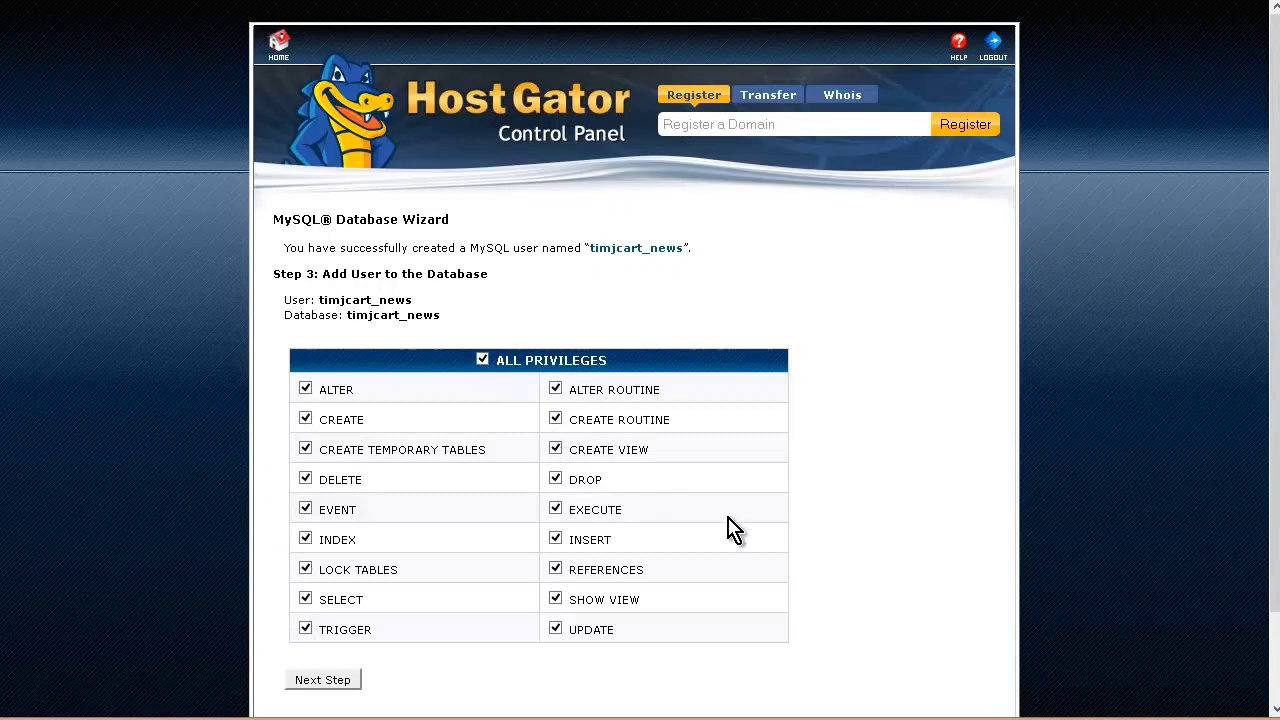
click(328, 688)
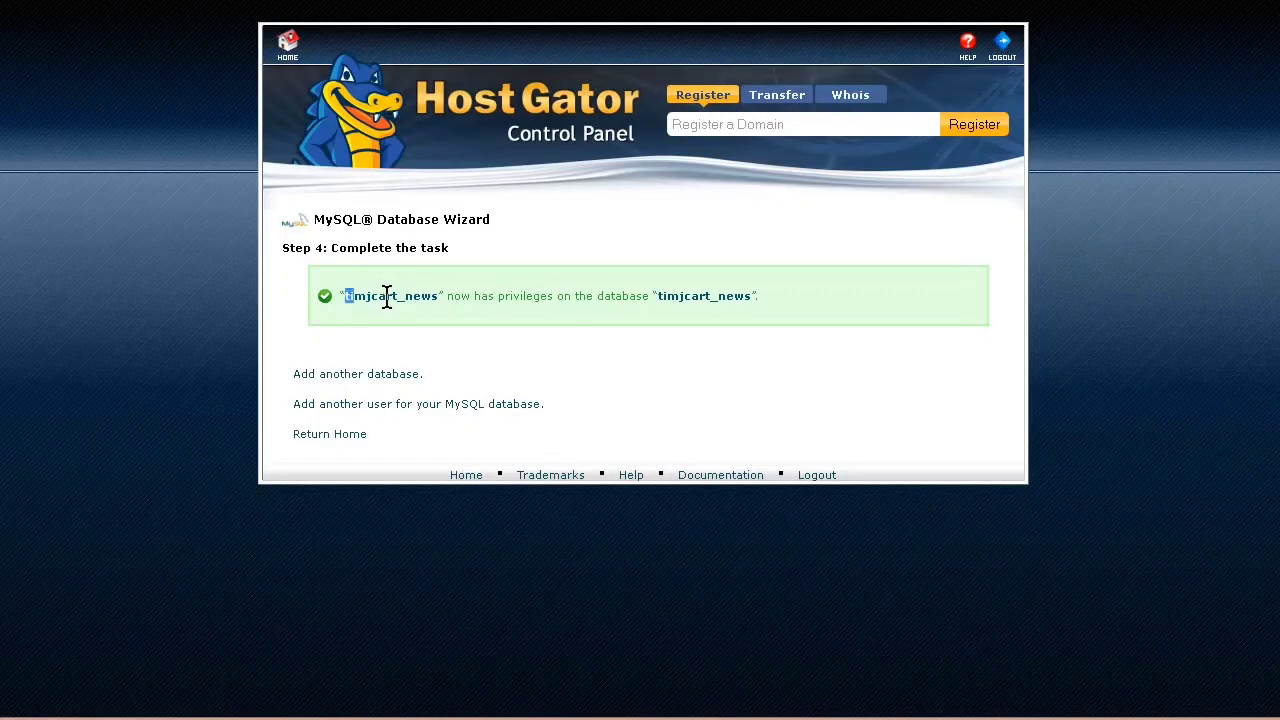
Step: Copy the wizard's completion message containing the database user and database names into the Notepad document below the saved password
drag(387, 297, 744, 300)
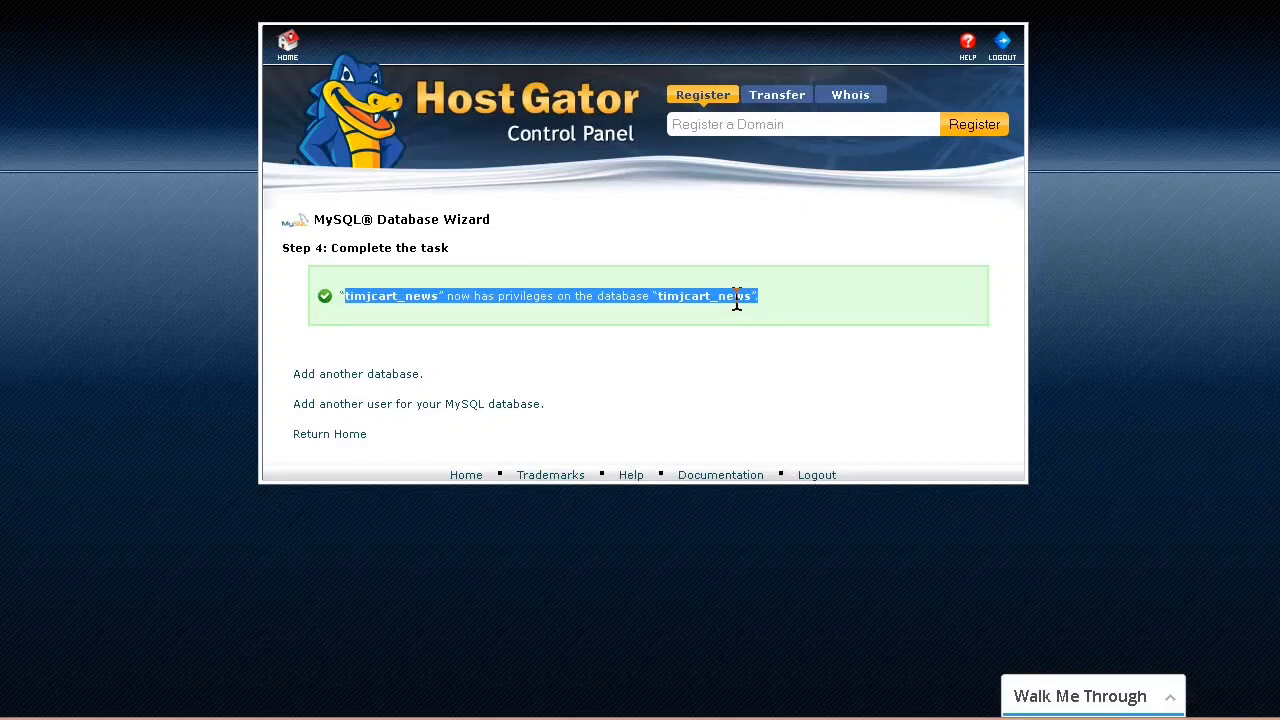
right_click(736, 300)
click(775, 320)
click(400, 718)
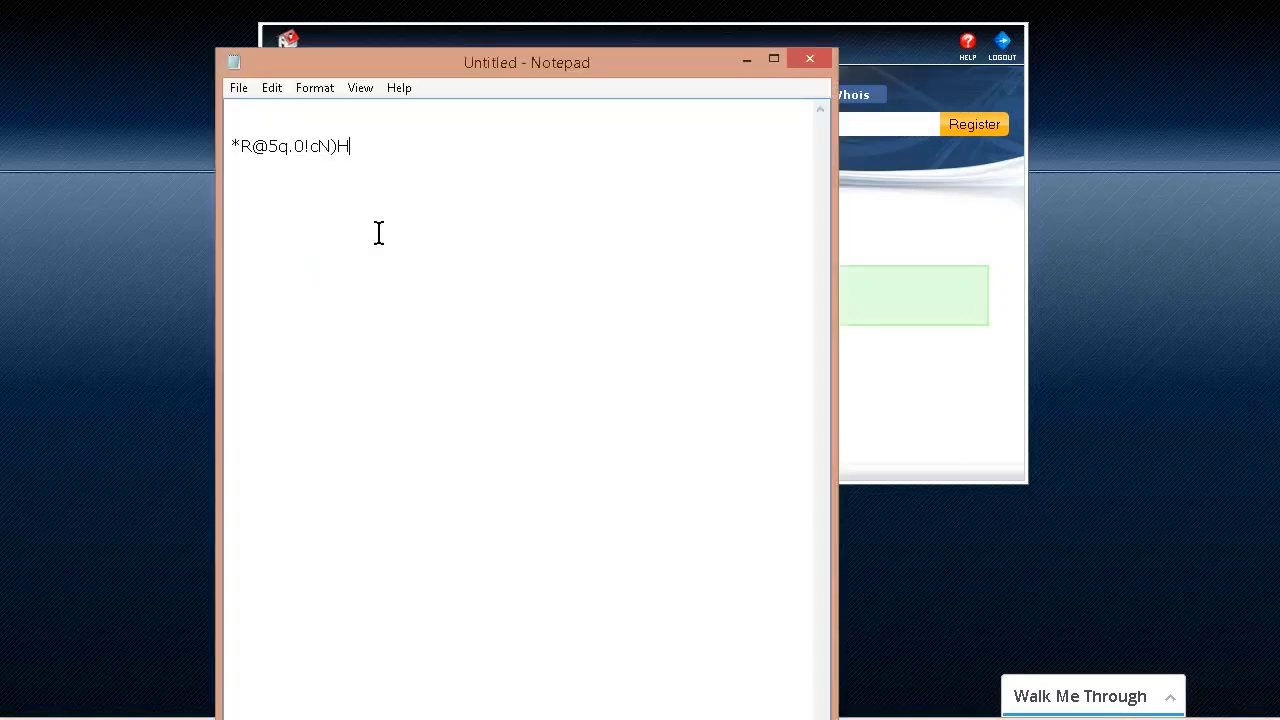
right_click(306, 131)
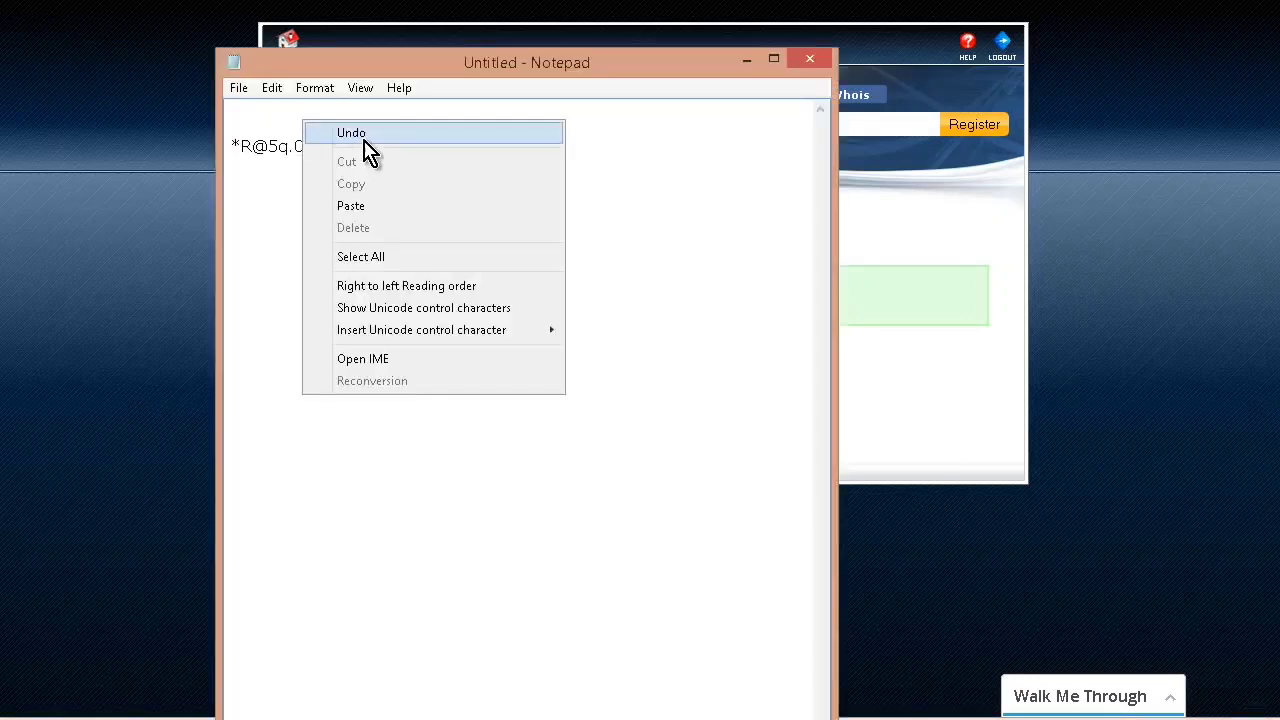
click(378, 206)
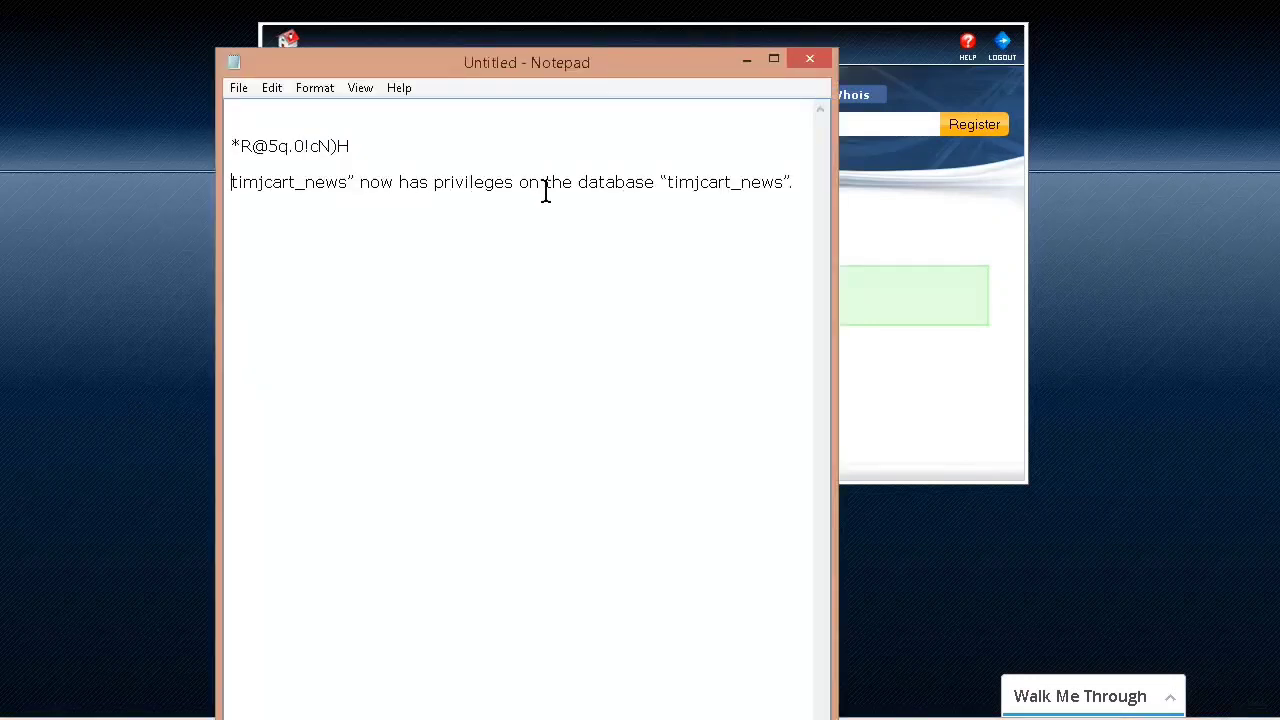
click(745, 61)
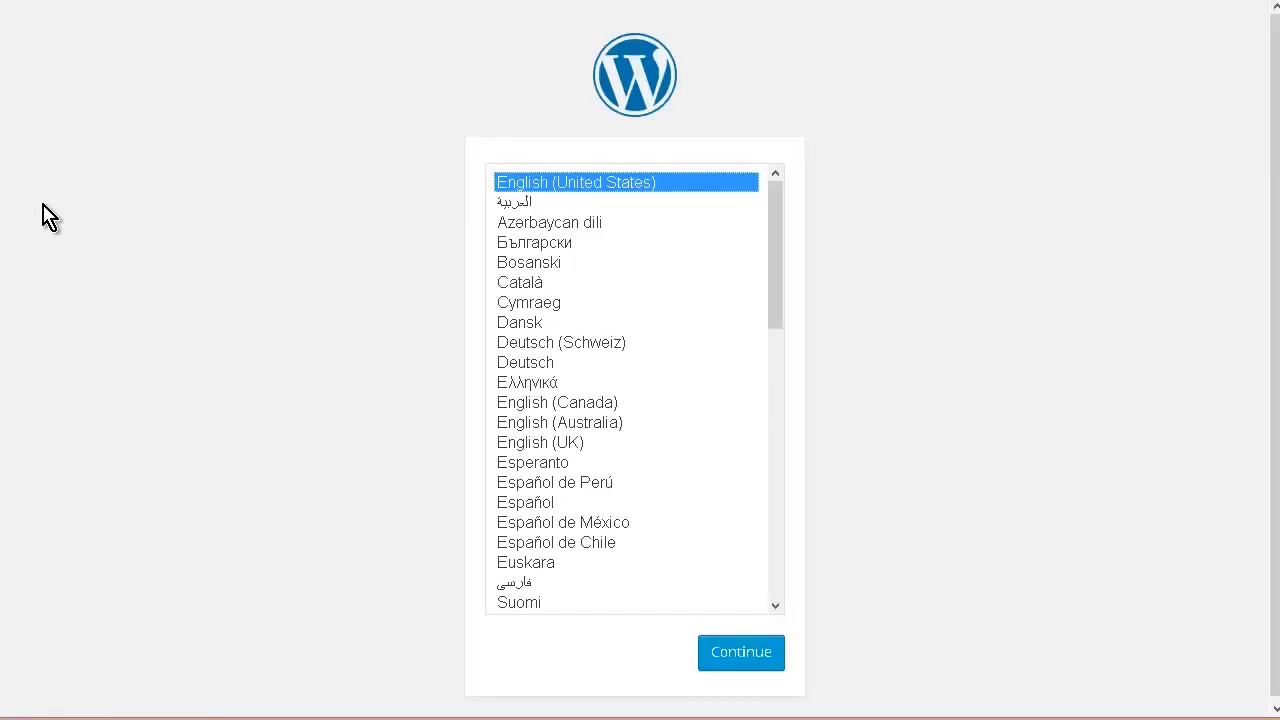
Step: Start the WordPress setup in English (United States) and proceed to the database connection form
click(741, 655)
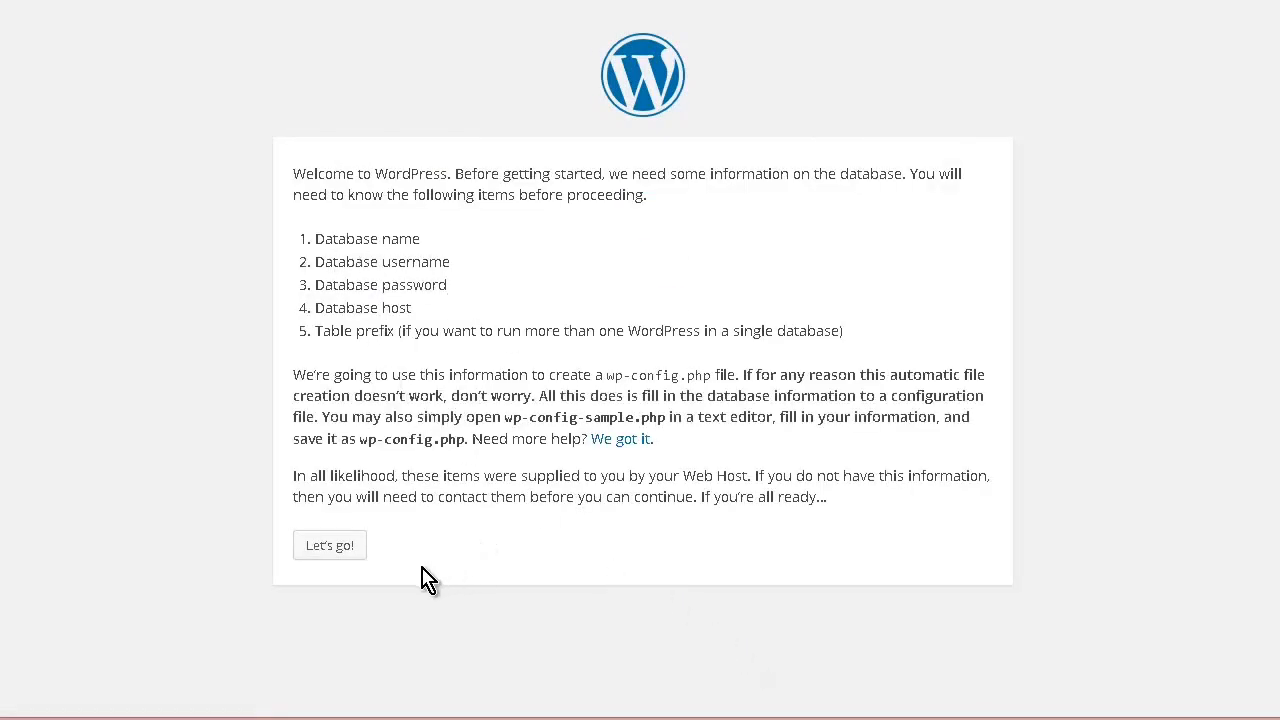
click(340, 550)
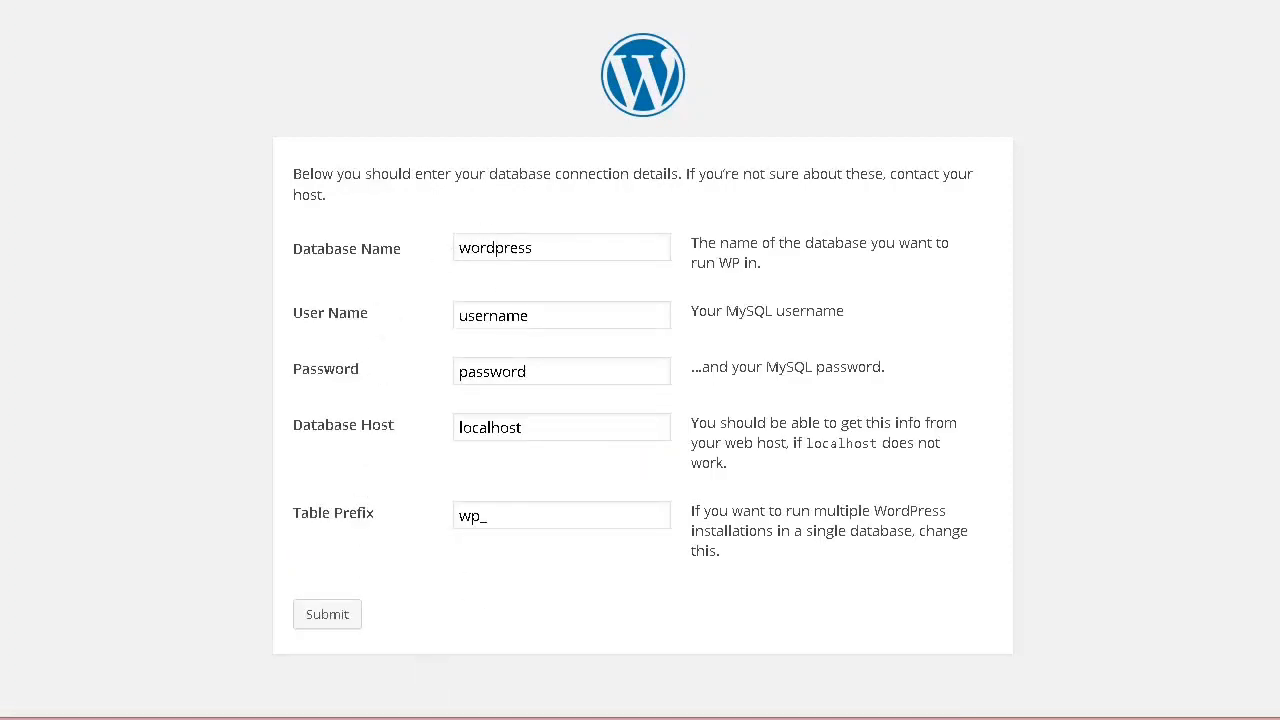
Step: Copy the shared database and user name from Notepad into the Database Name and User Name fields of the WordPress form
key(alt+Tab)
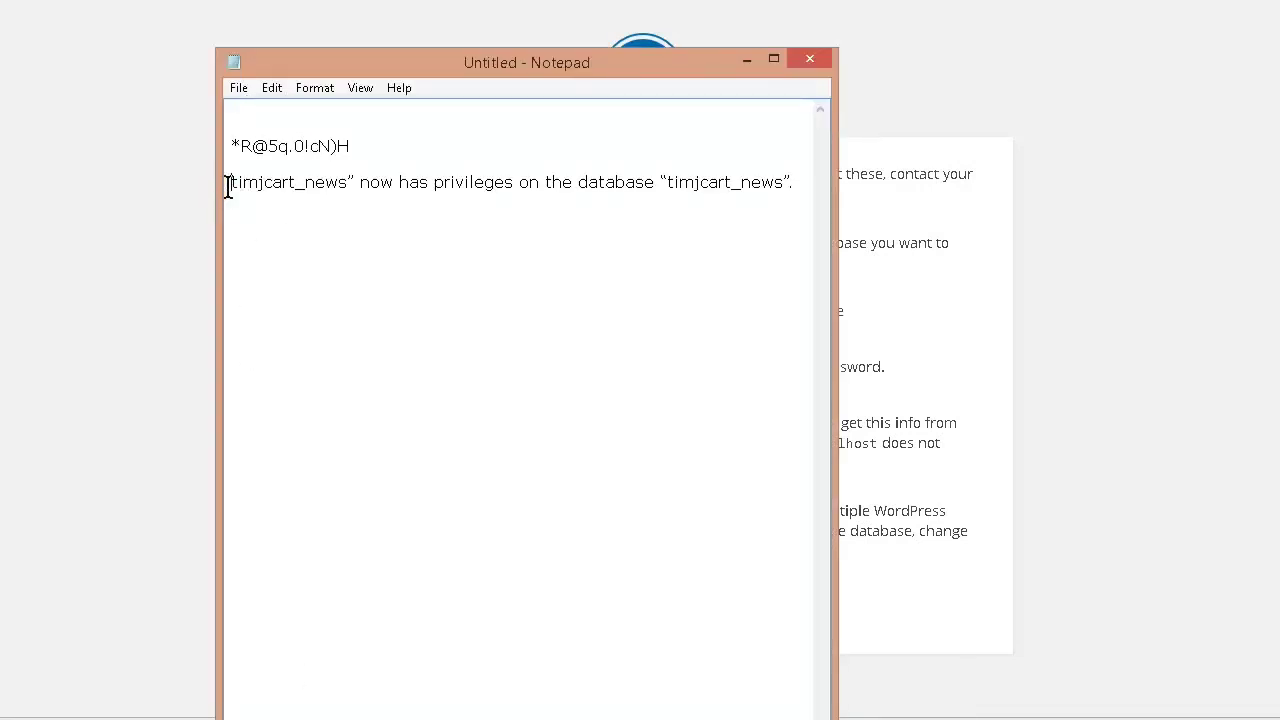
drag(259, 183, 321, 190)
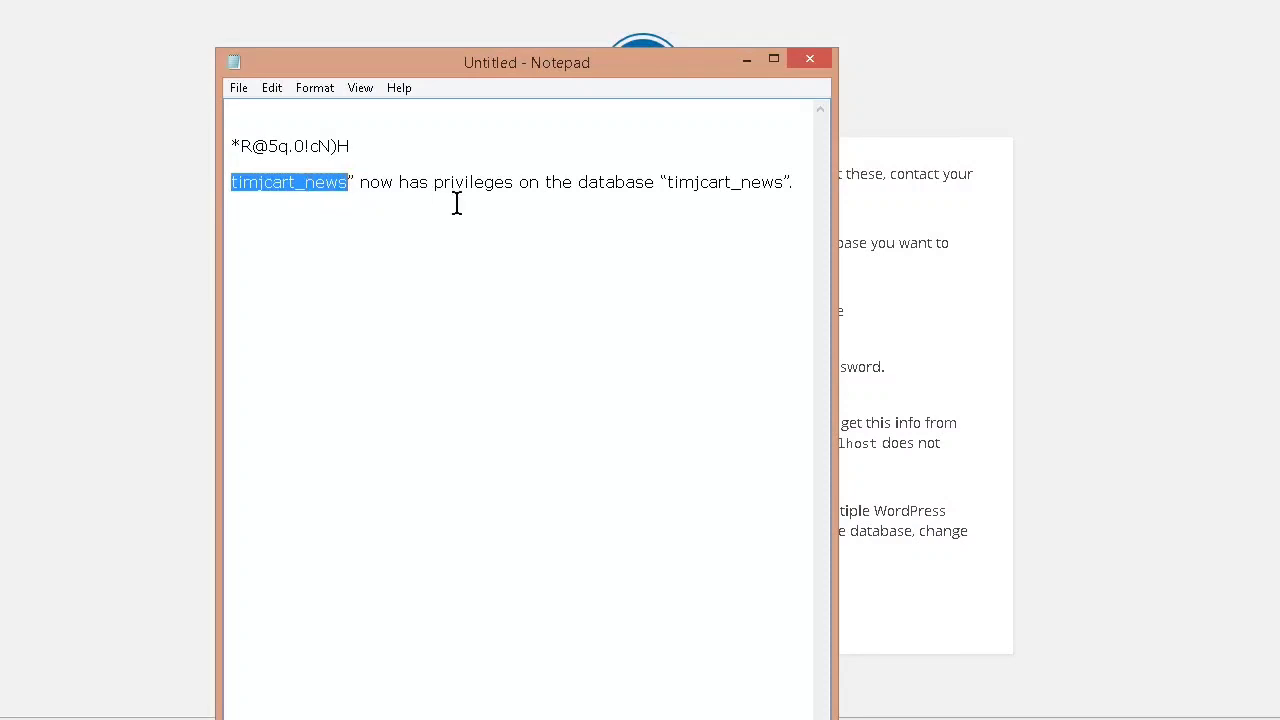
right_click(312, 178)
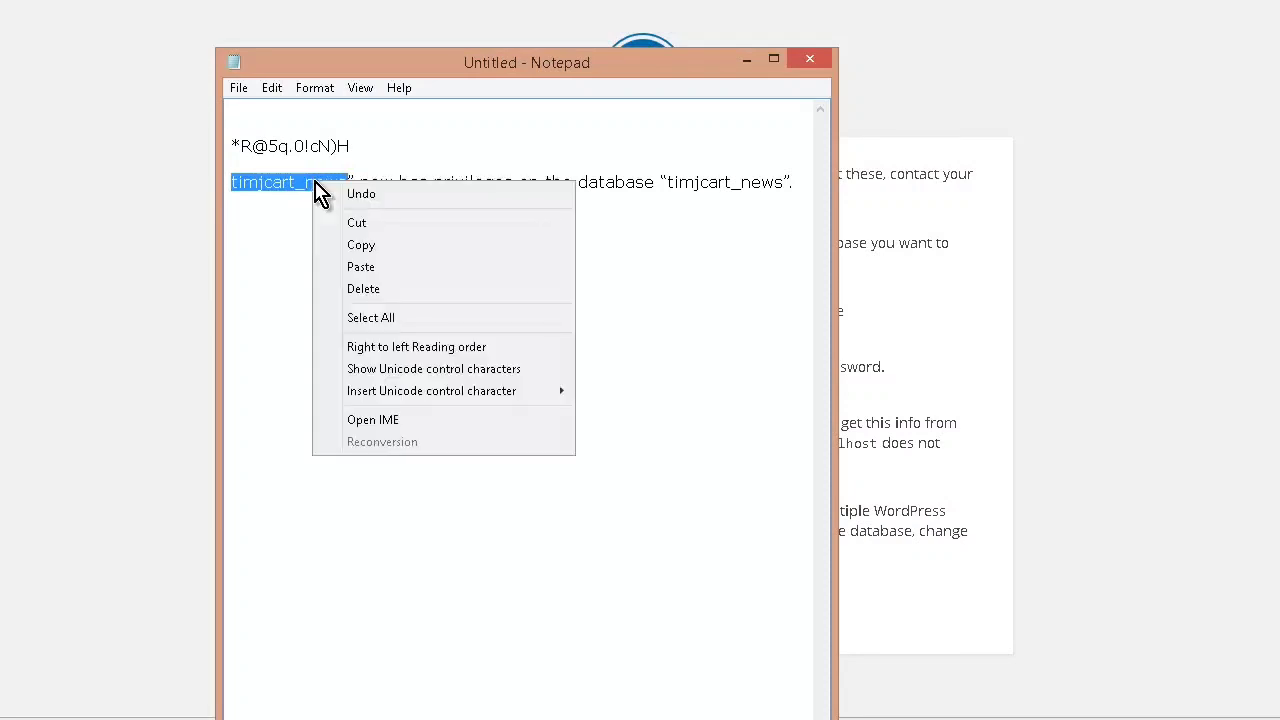
click(394, 243)
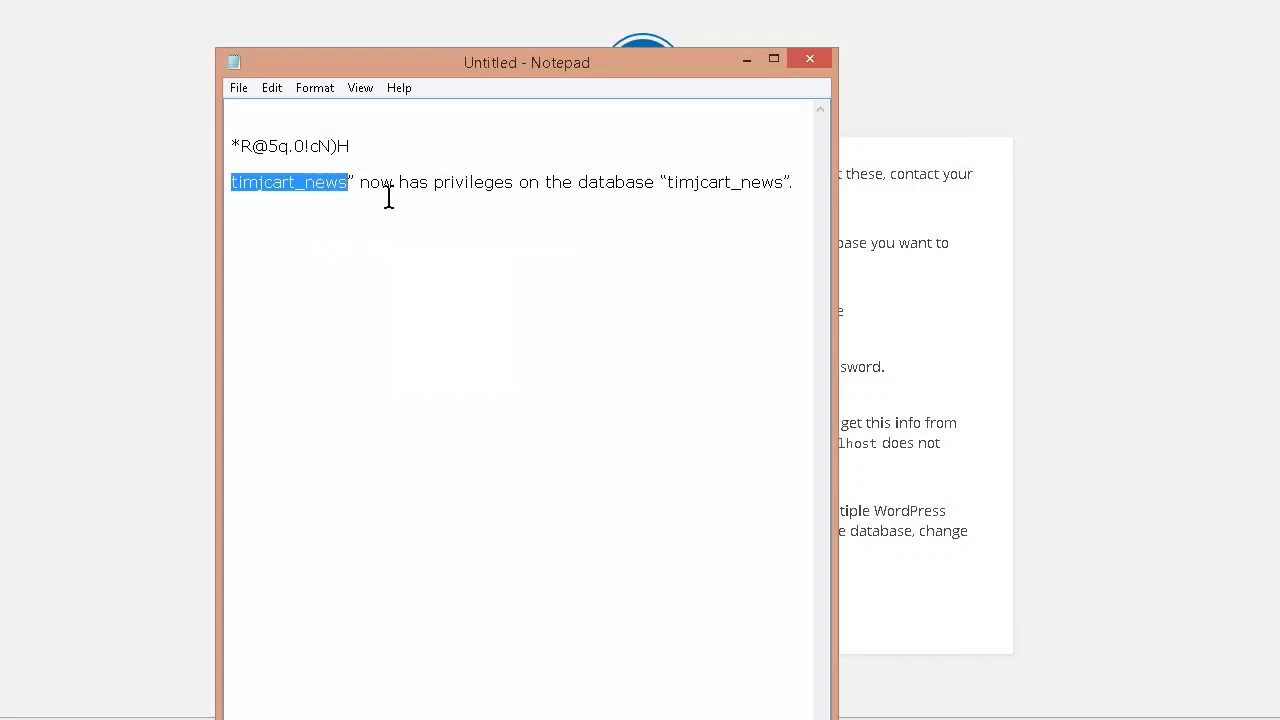
click(98, 258)
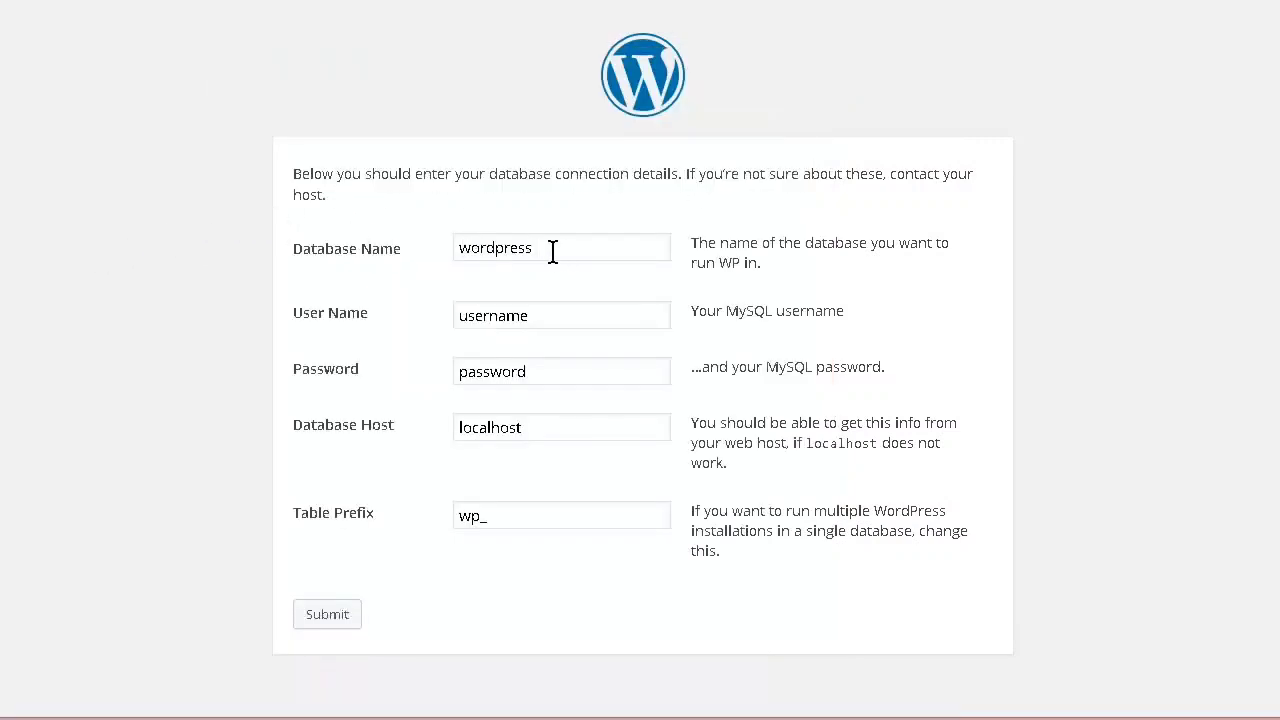
drag(551, 248, 337, 257)
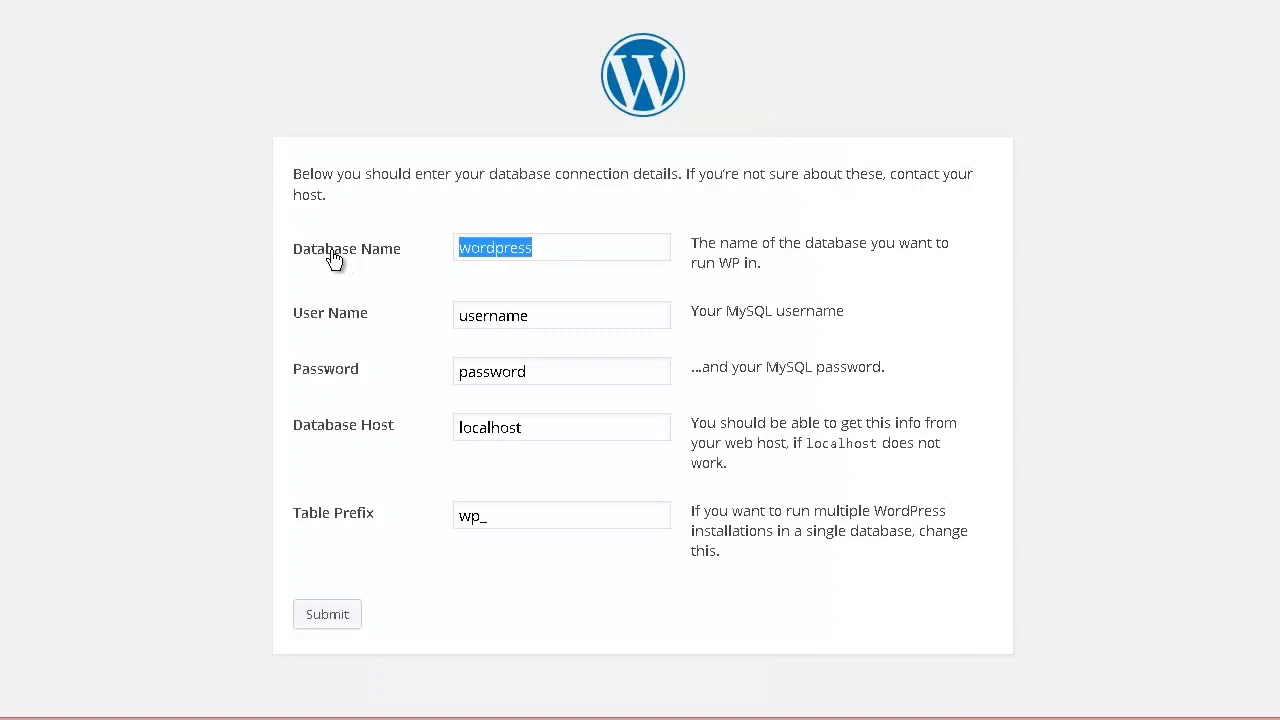
key(ctrl+v)
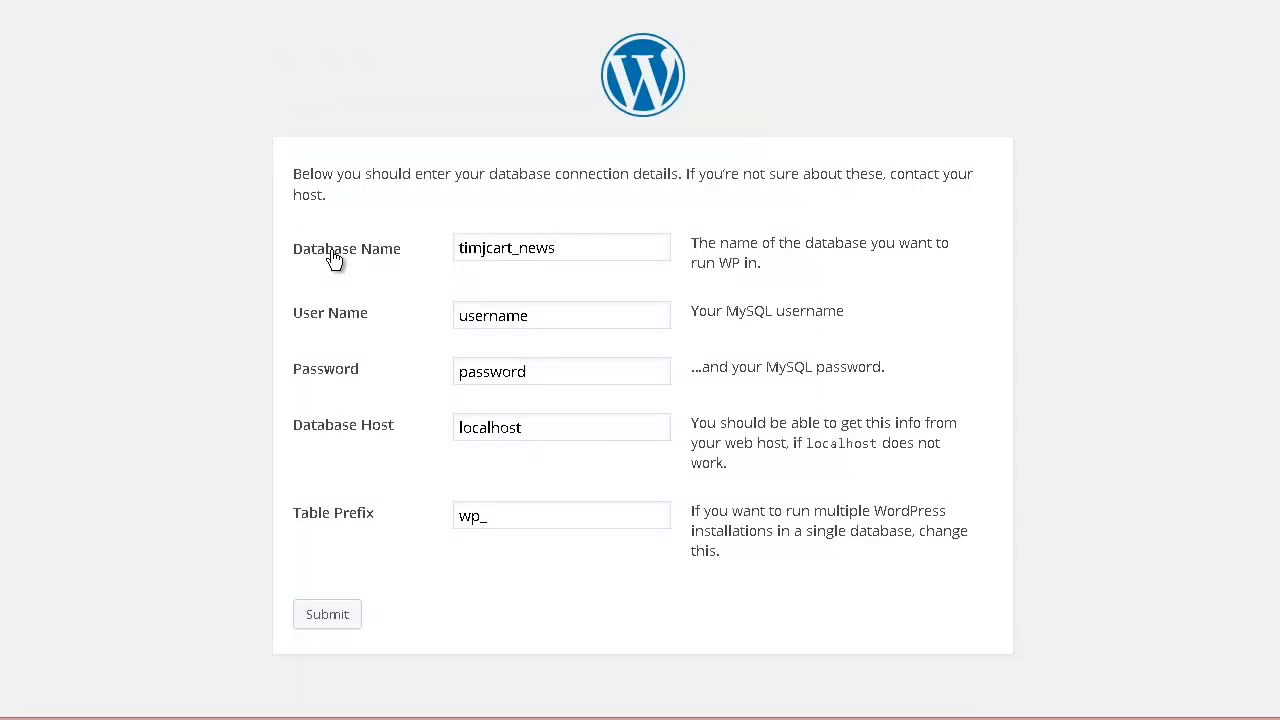
key(Tab)
key(ctrl+v)
key(Tab)
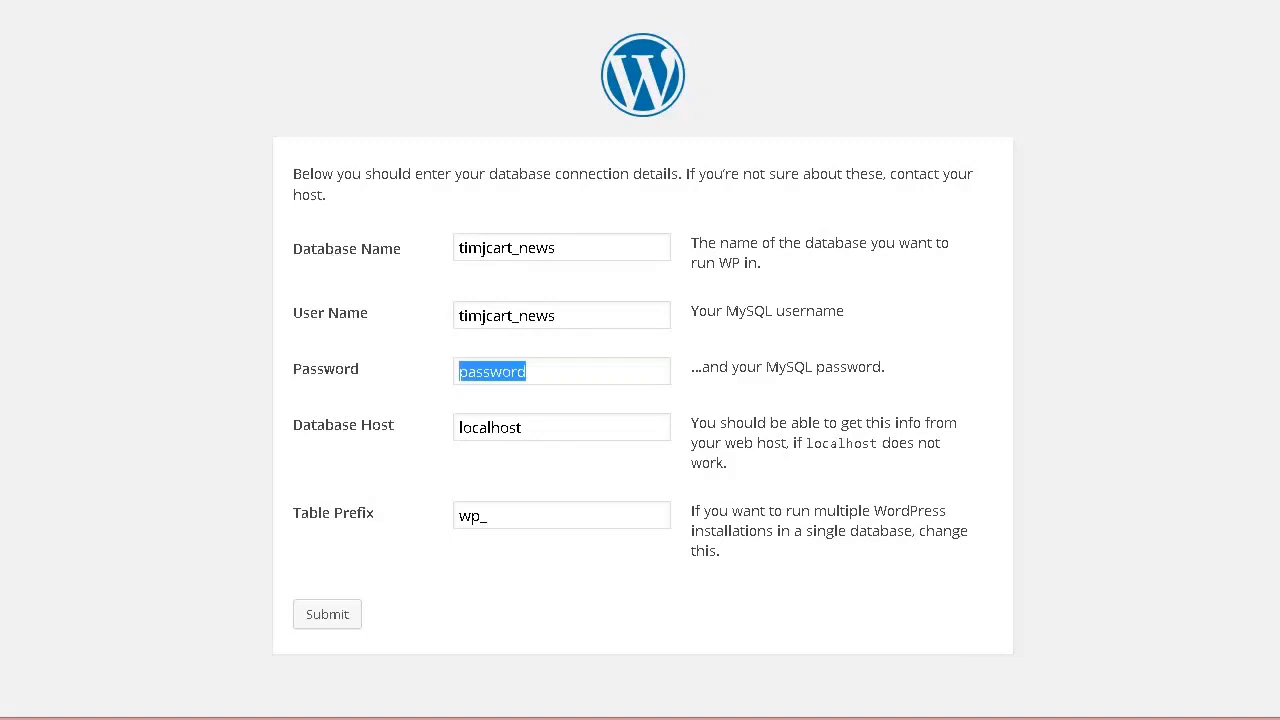
Step: Copy the database password from Notepad into the Password field of the WordPress database form
key(alt+Tab)
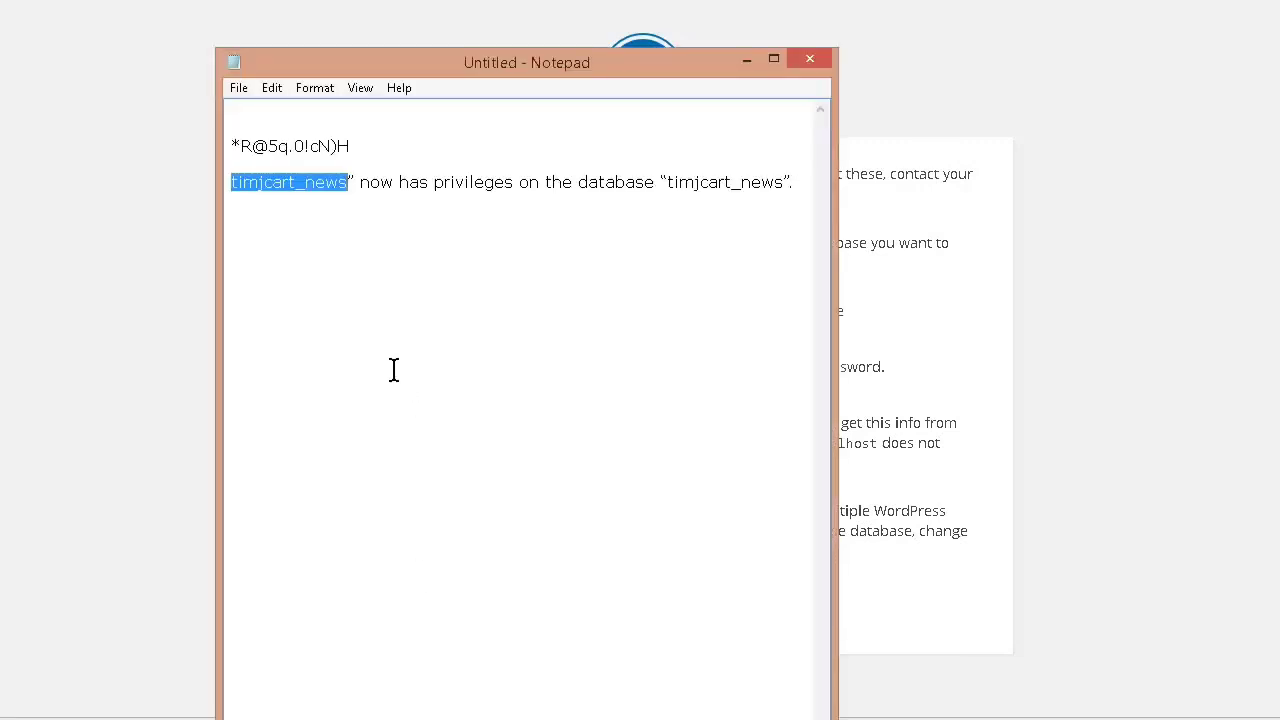
click(357, 146)
shift+click(214, 157)
right_click(266, 143)
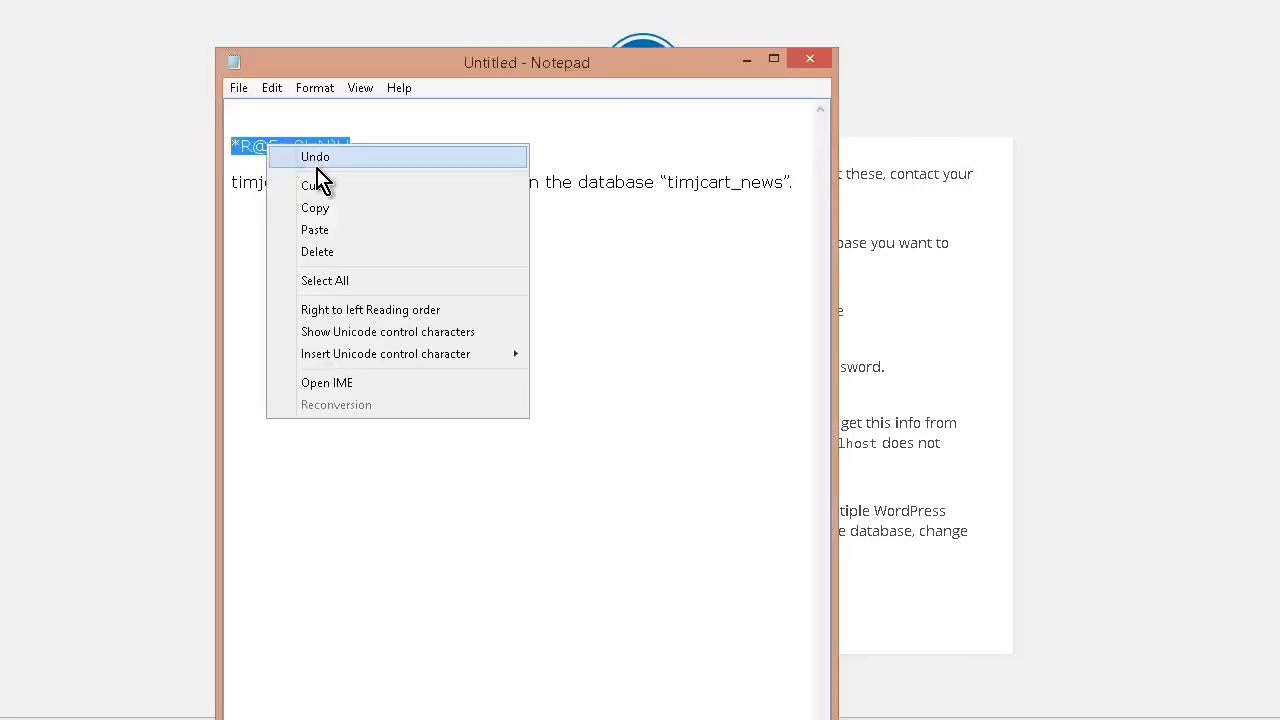
click(337, 208)
key(alt+Tab)
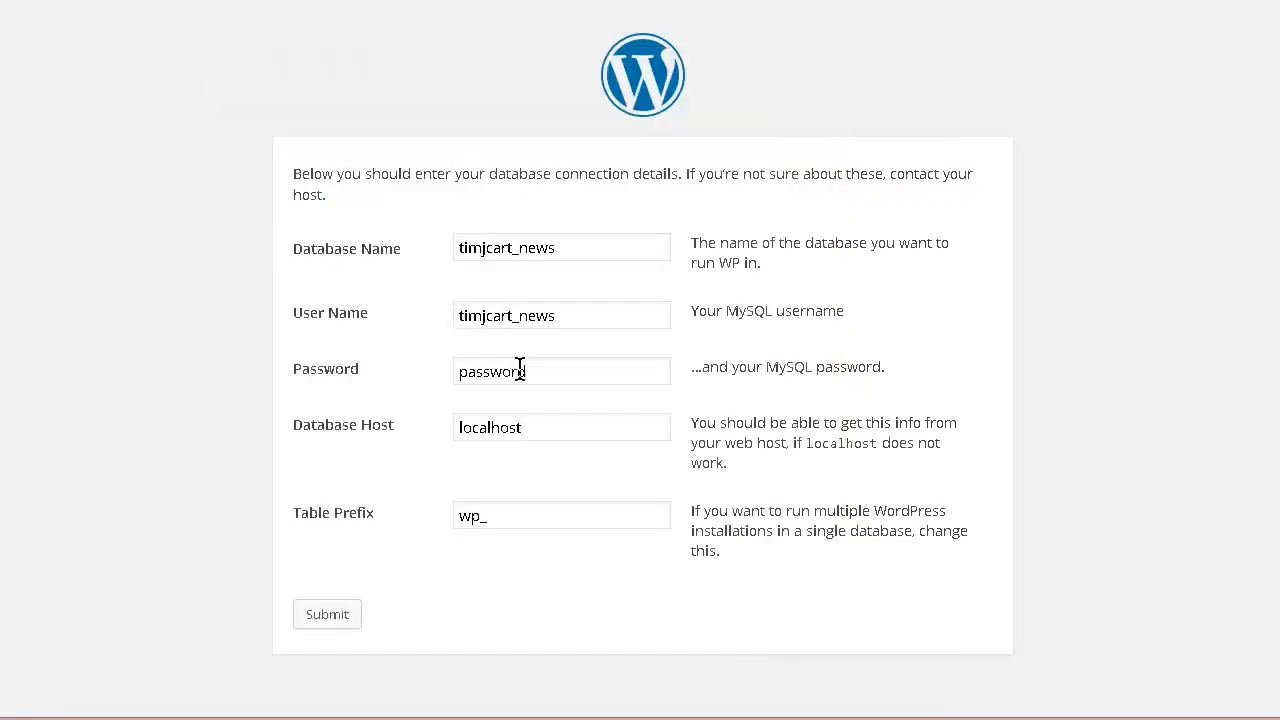
key(ctrl+v)
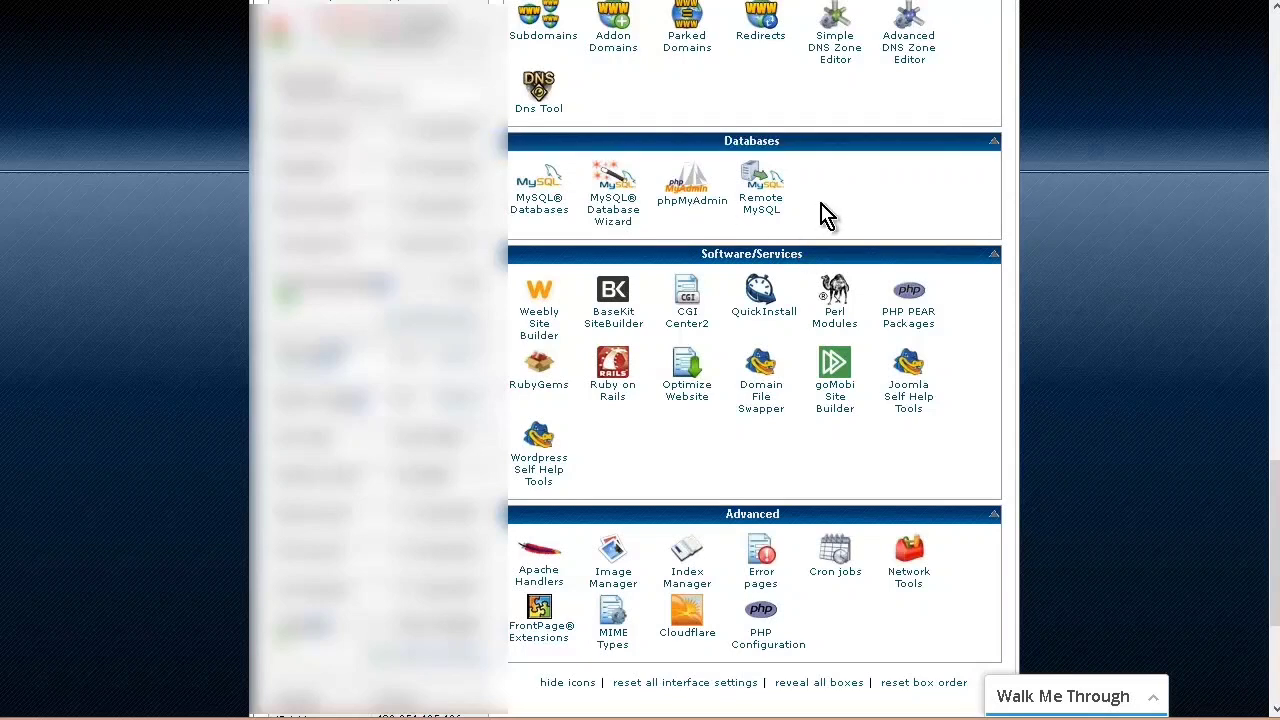
Step: Look at phpMyAdmin in the hosting control panel, and submit the WordPress database details with wp replaced by tn in the table prefix
click(692, 185)
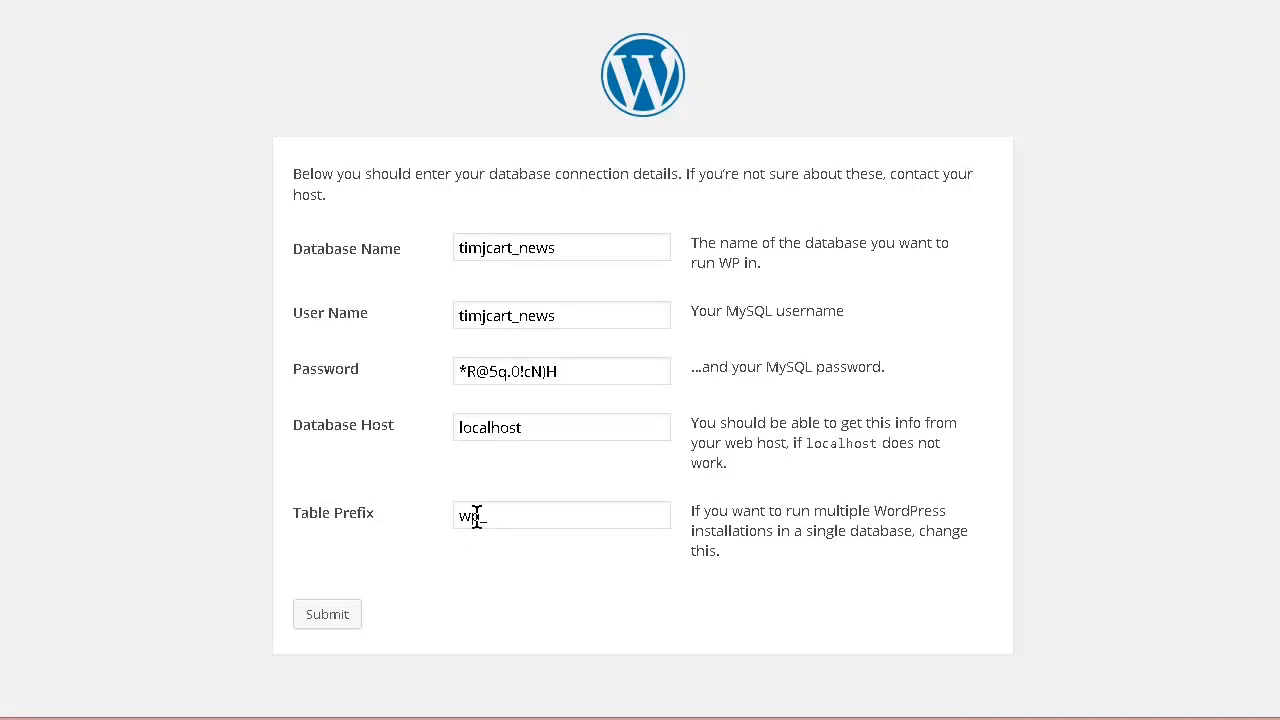
drag(477, 516, 400, 517)
text(tn_)
click(315, 618)
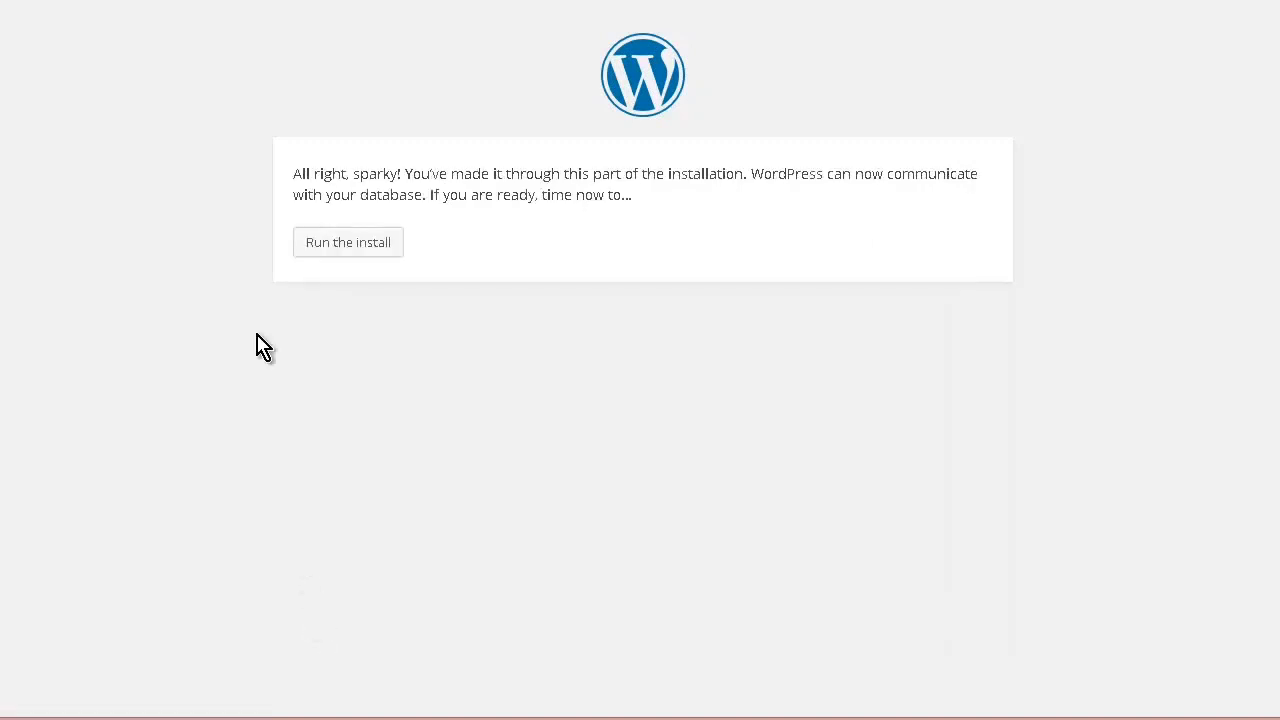
Step: Run the WordPress install and enter Trending News as the site title
click(334, 246)
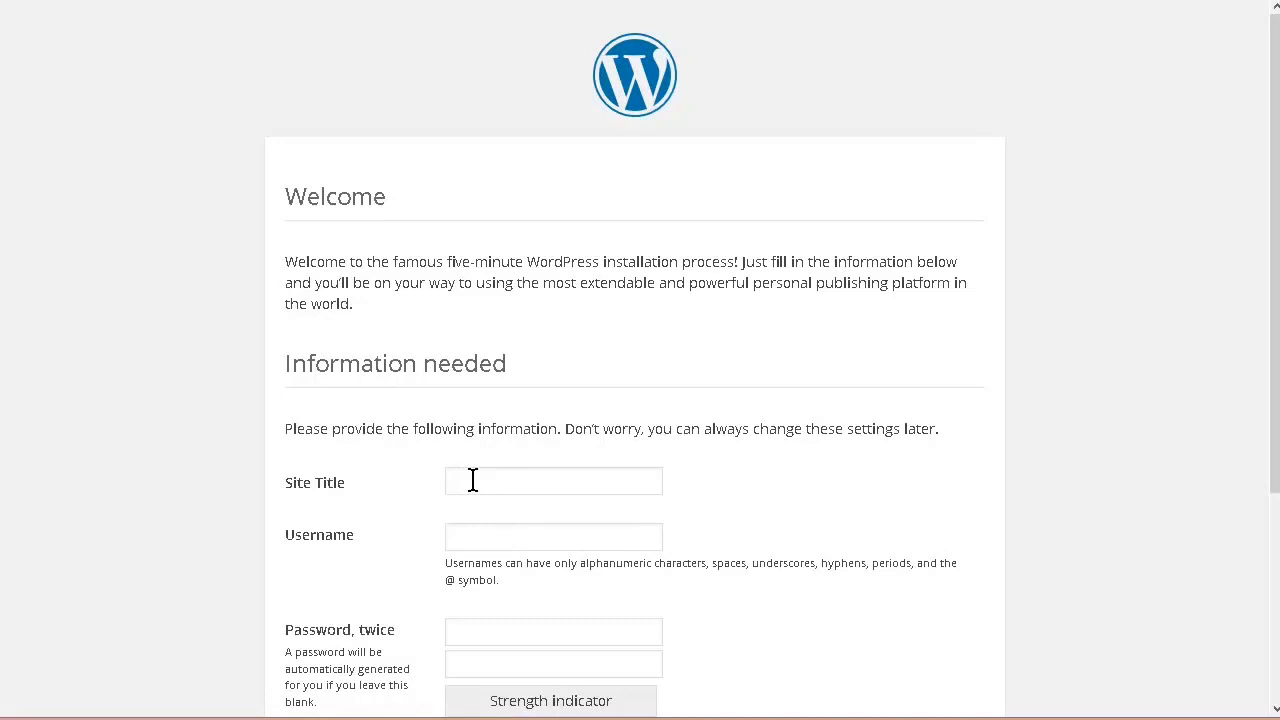
text(Trending News)
Step: Enter newsy as the site's username and fill in the account password twice in the installation form
scroll(606, 491, down, 3)
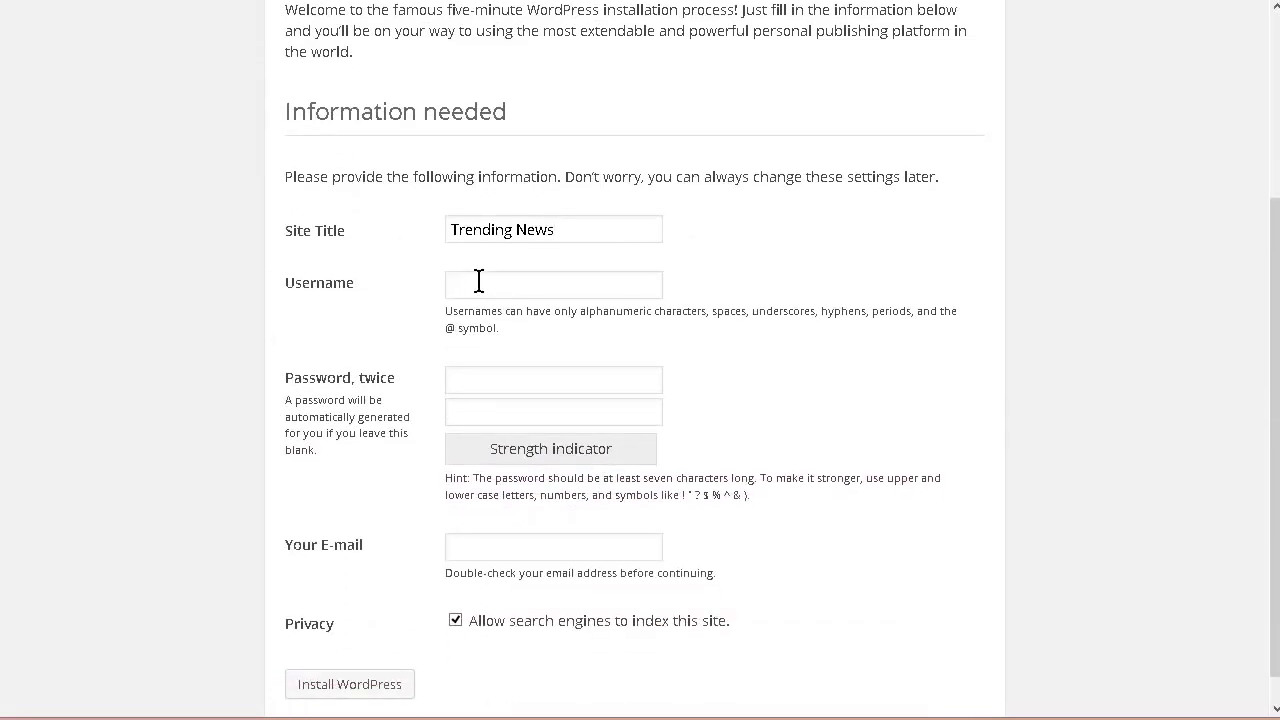
click(479, 283)
text(newsy)
click(494, 380)
text(•••••••••)
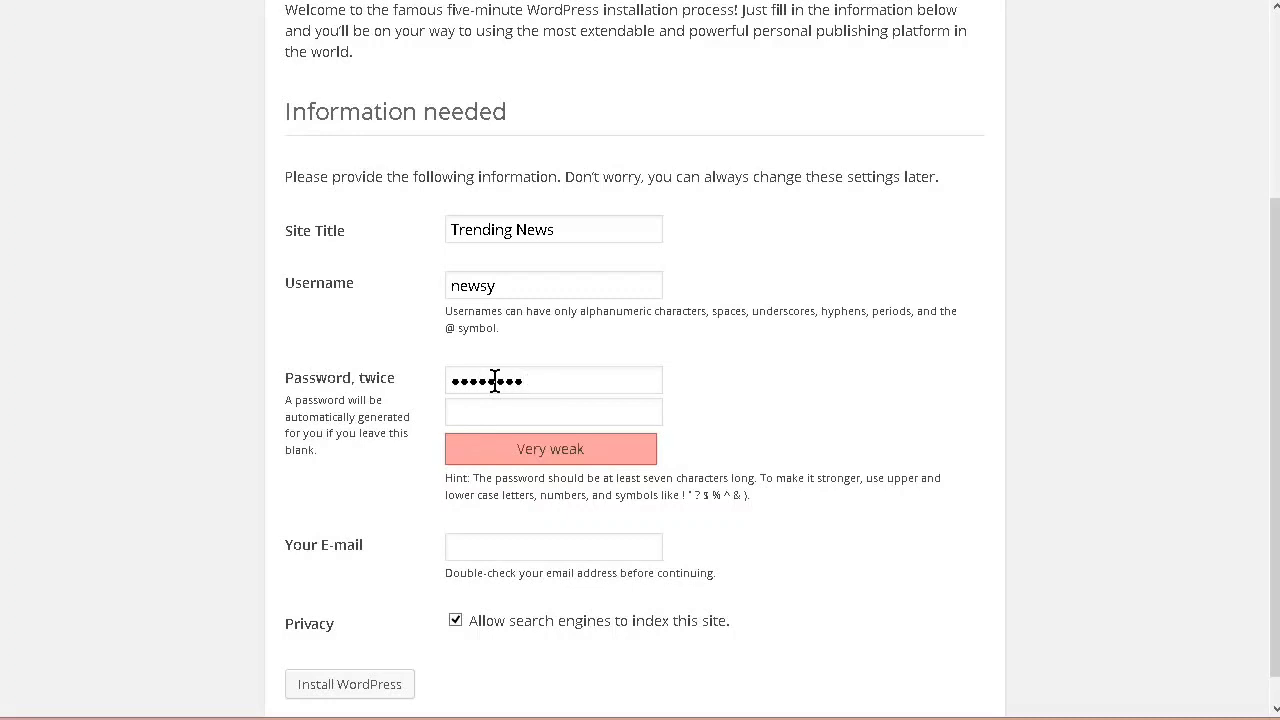
text(••••••••)
Step: Submit the WordPress installation form and dismiss the browser's offer to remember the password
scroll(494, 380, down, 1)
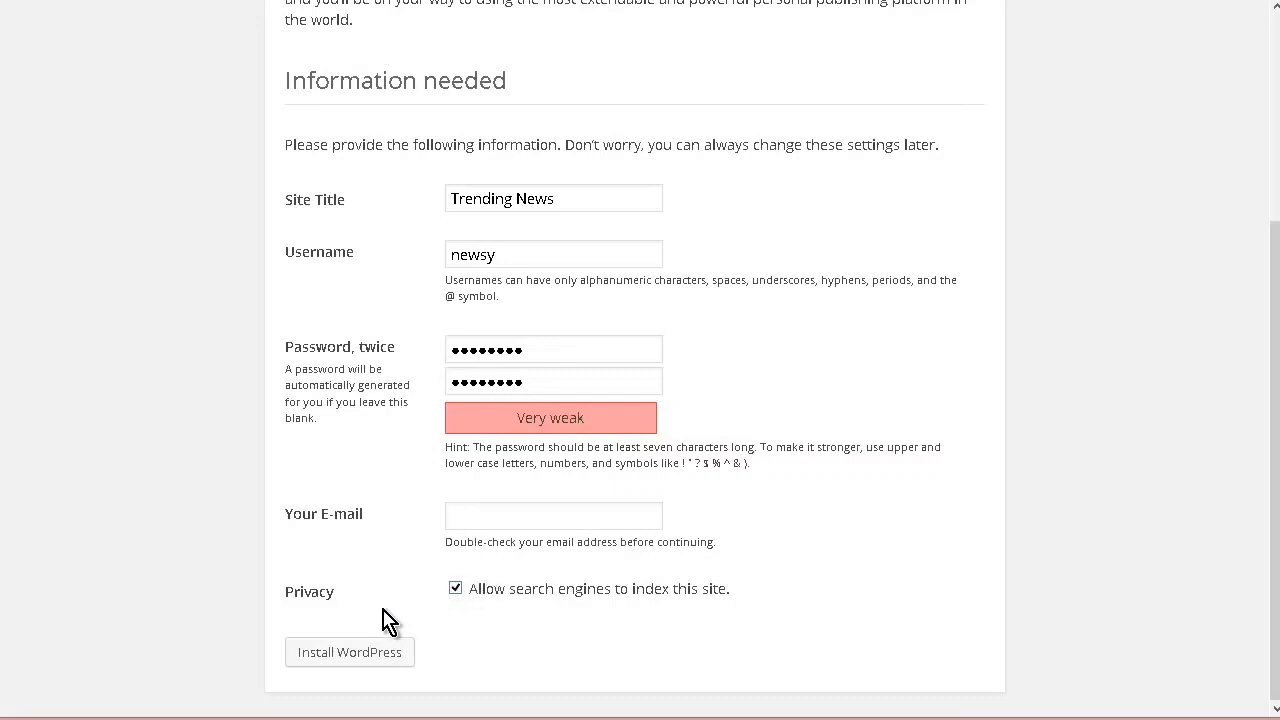
key(Return)
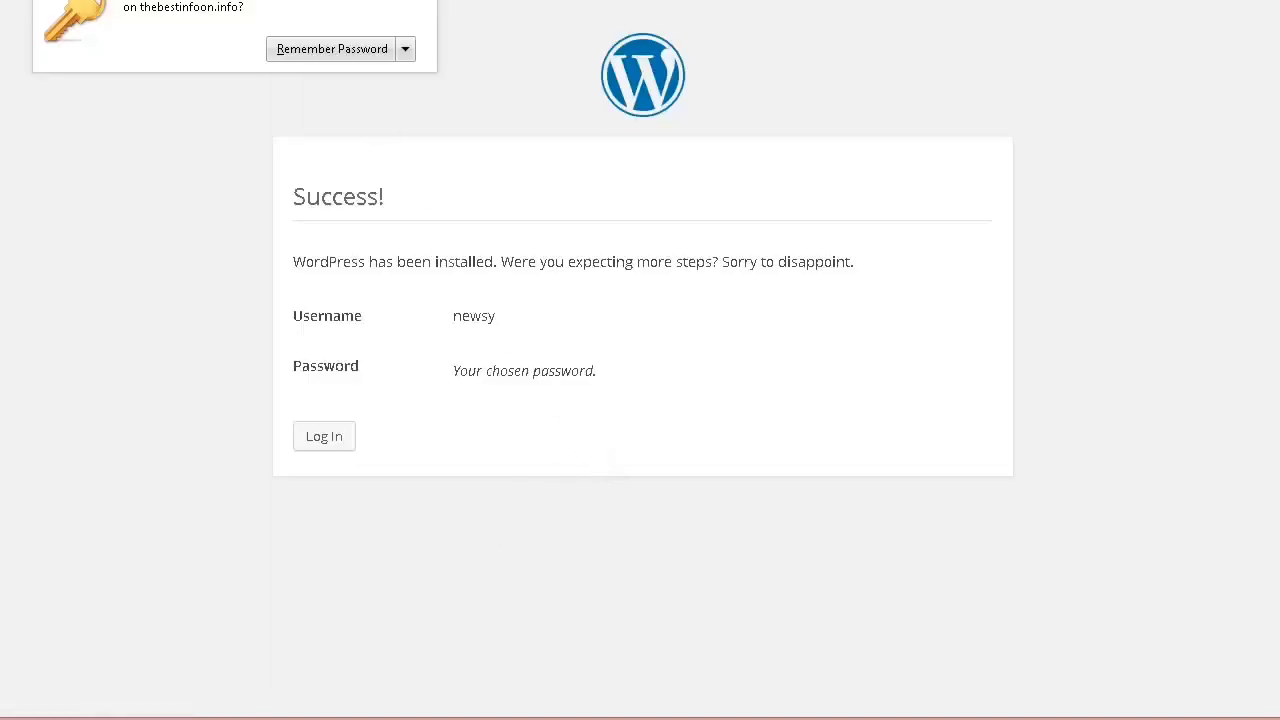
click(441, 4)
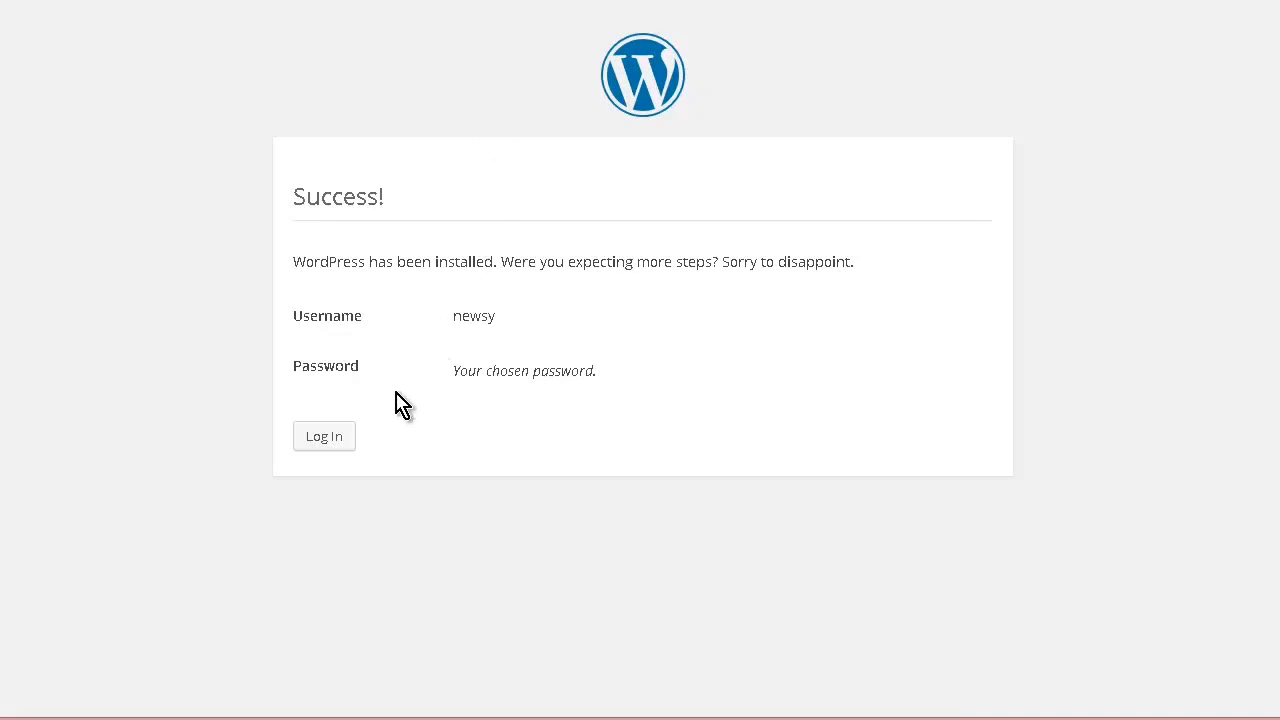
Step: Log in to WordPress as newsy with the account password, enable Remember Me and let the browser remember the password
click(334, 447)
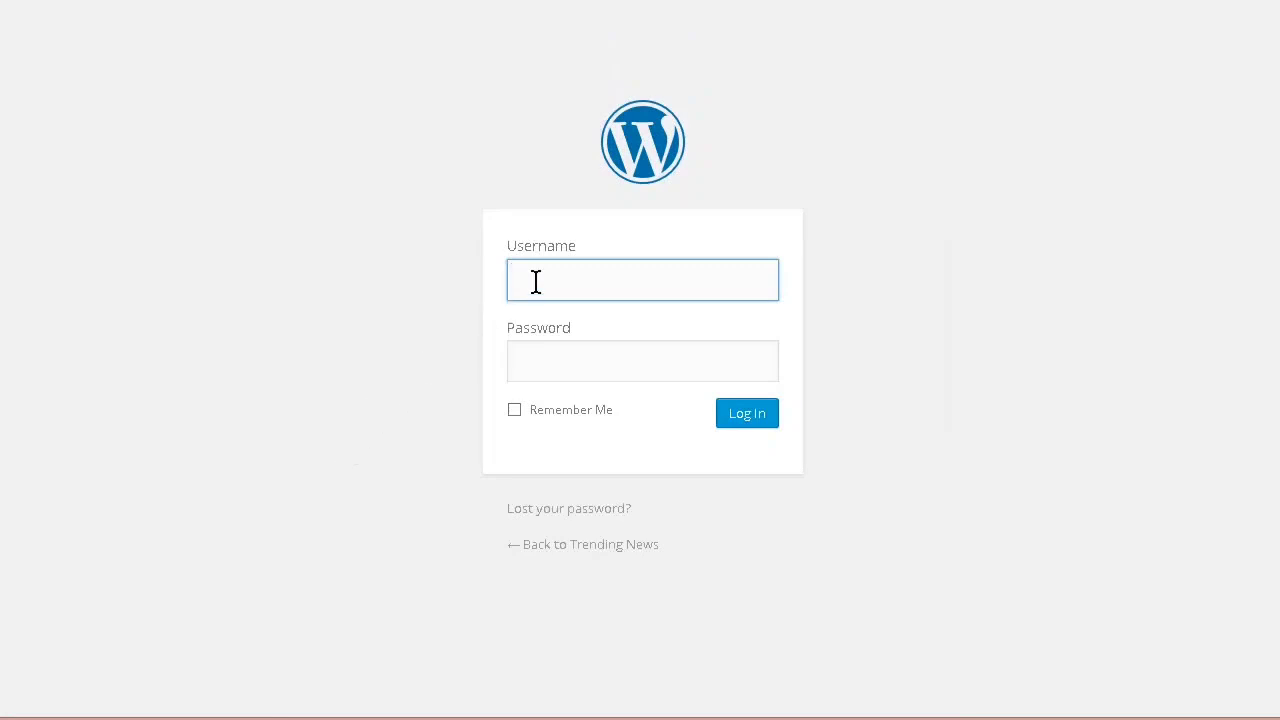
text(newsy)
key(Tab)
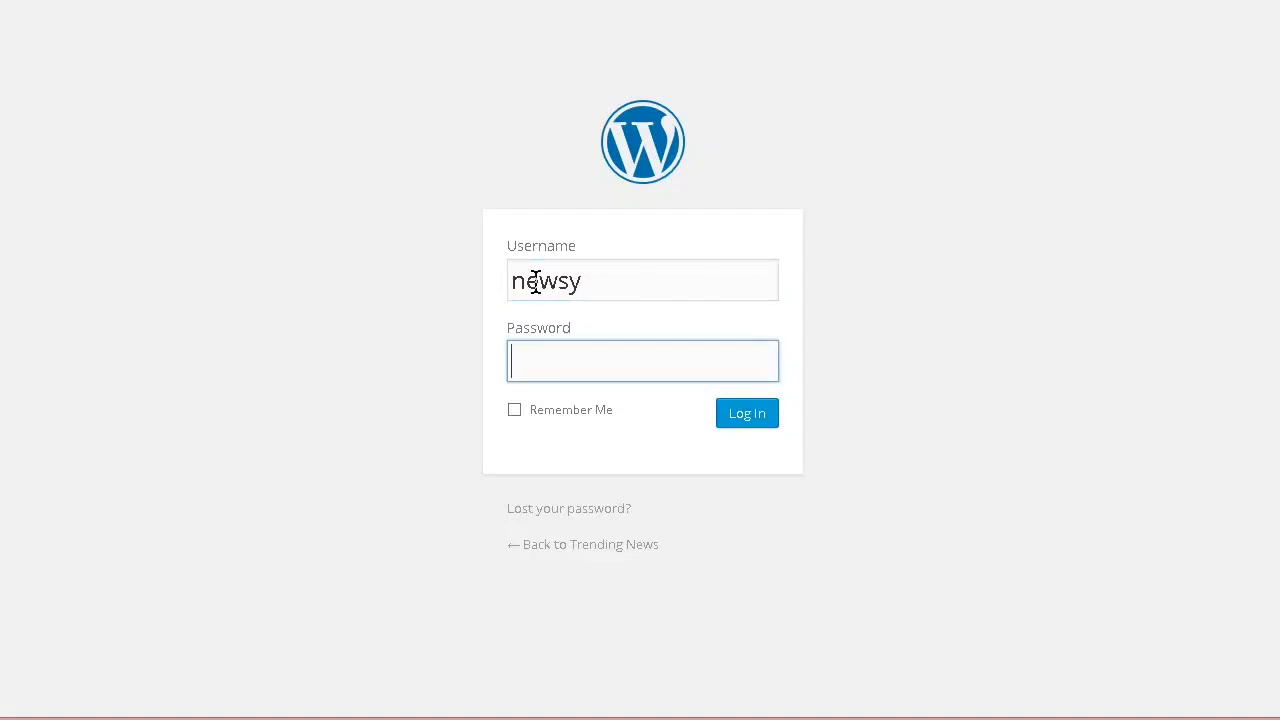
text(********)
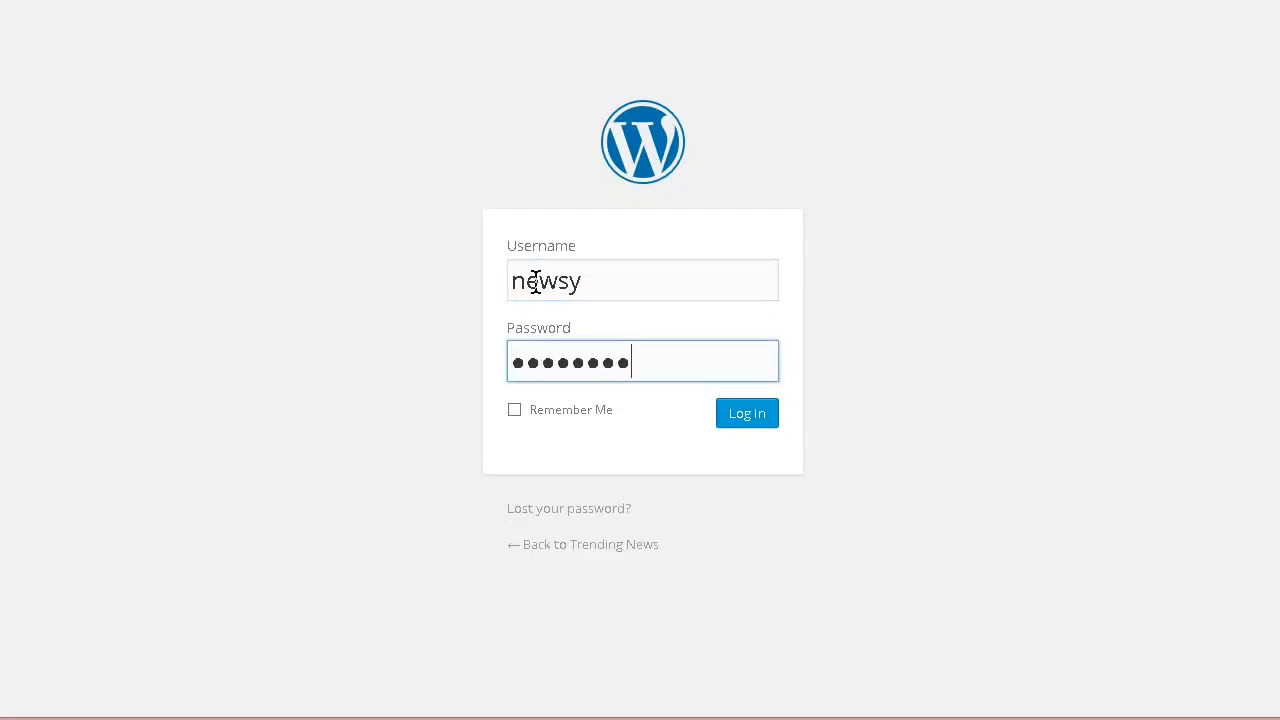
click(514, 410)
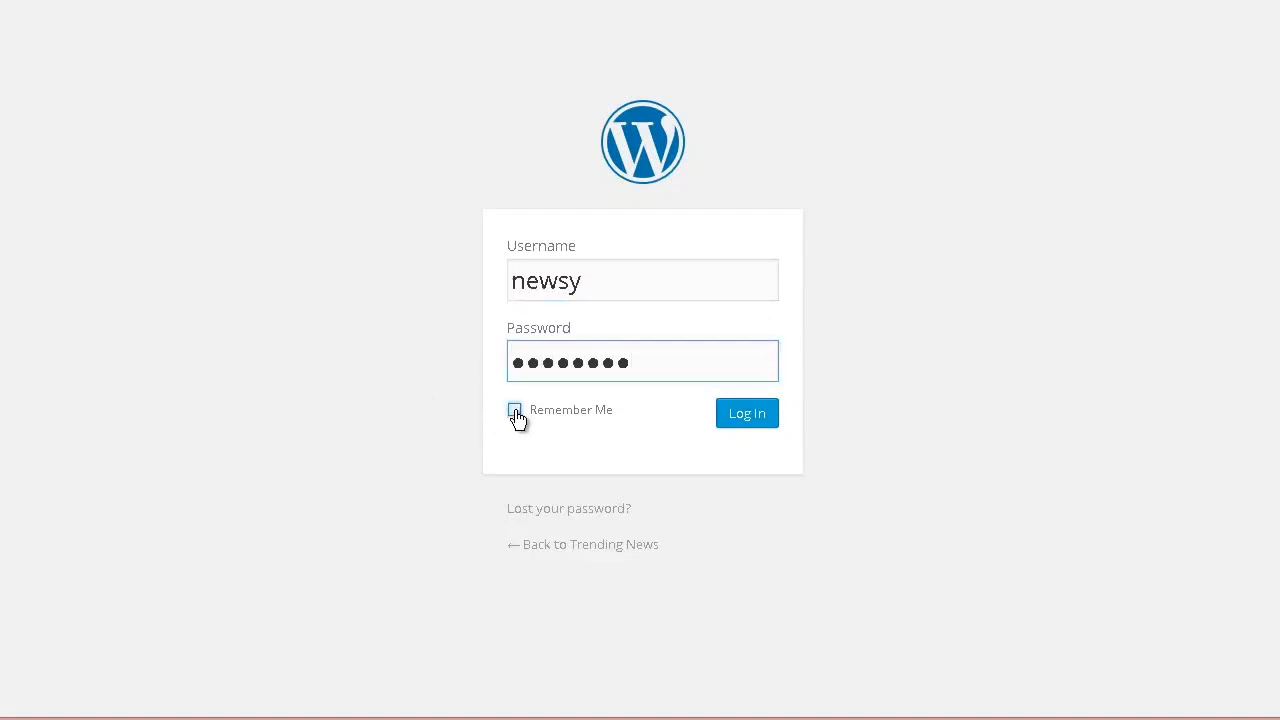
click(743, 426)
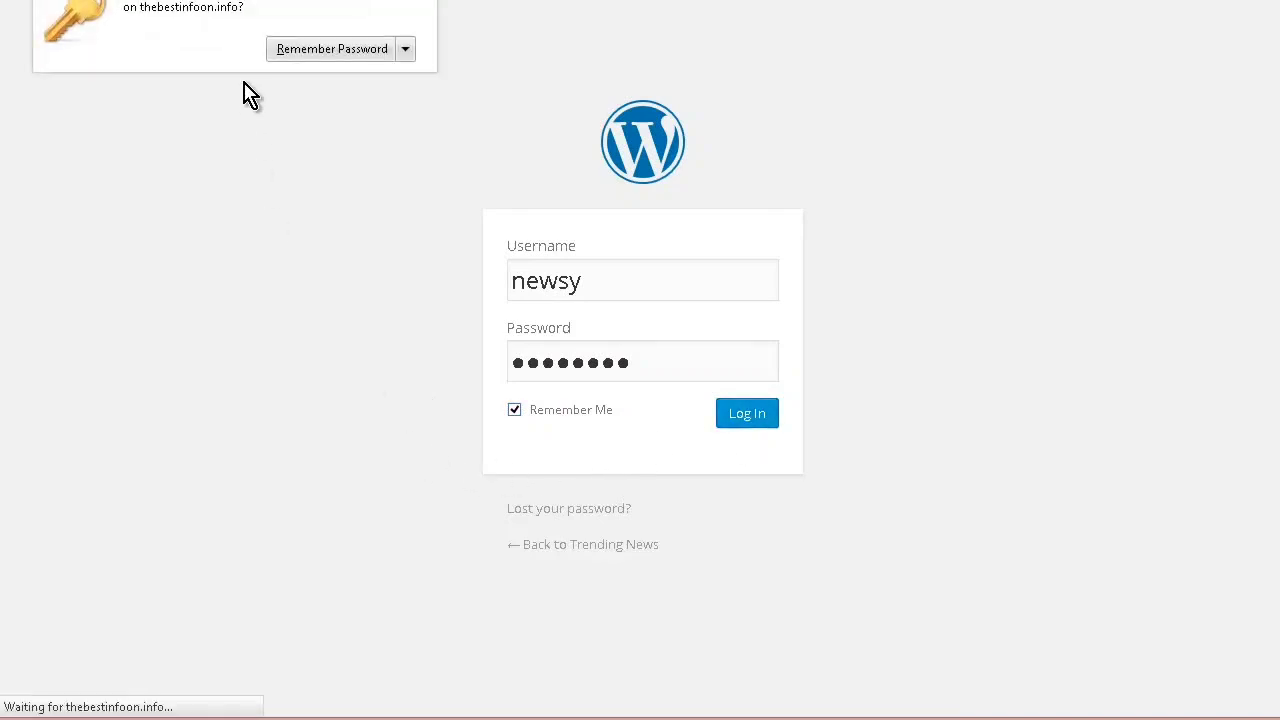
click(308, 52)
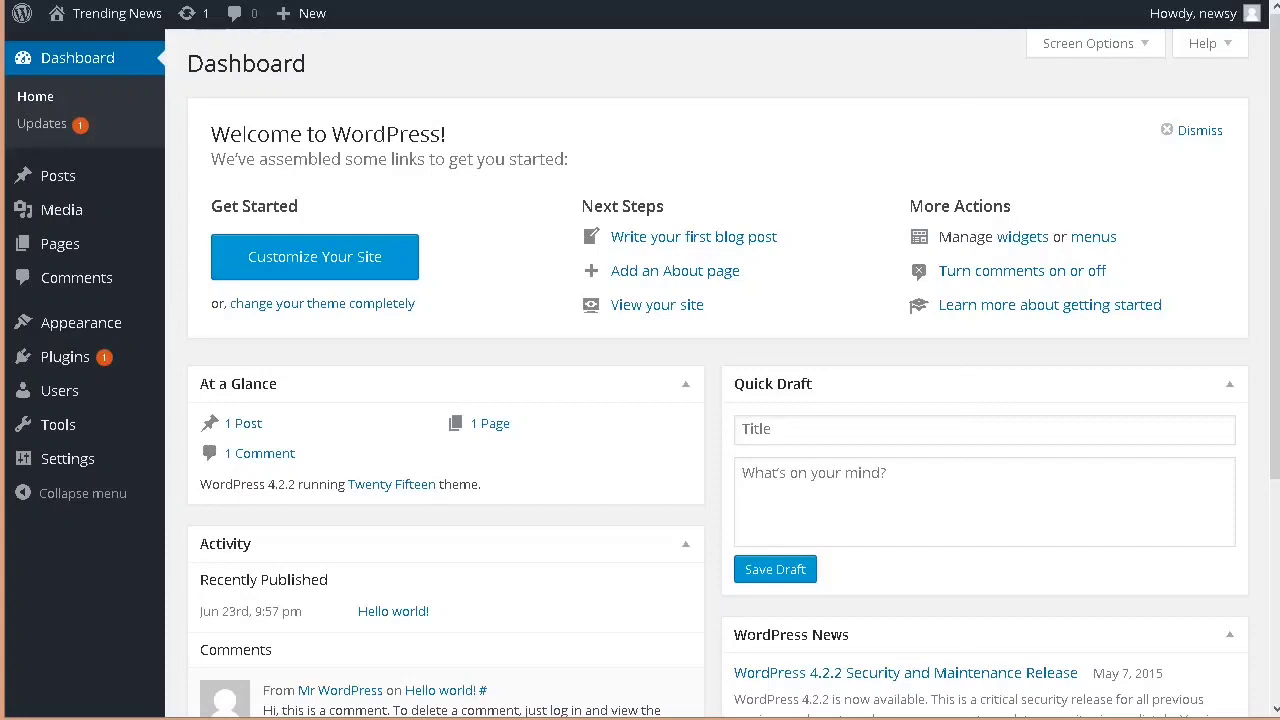
Step: Look over the front page of the Trending News site and return to the dashboard
mouse_move(94, 22)
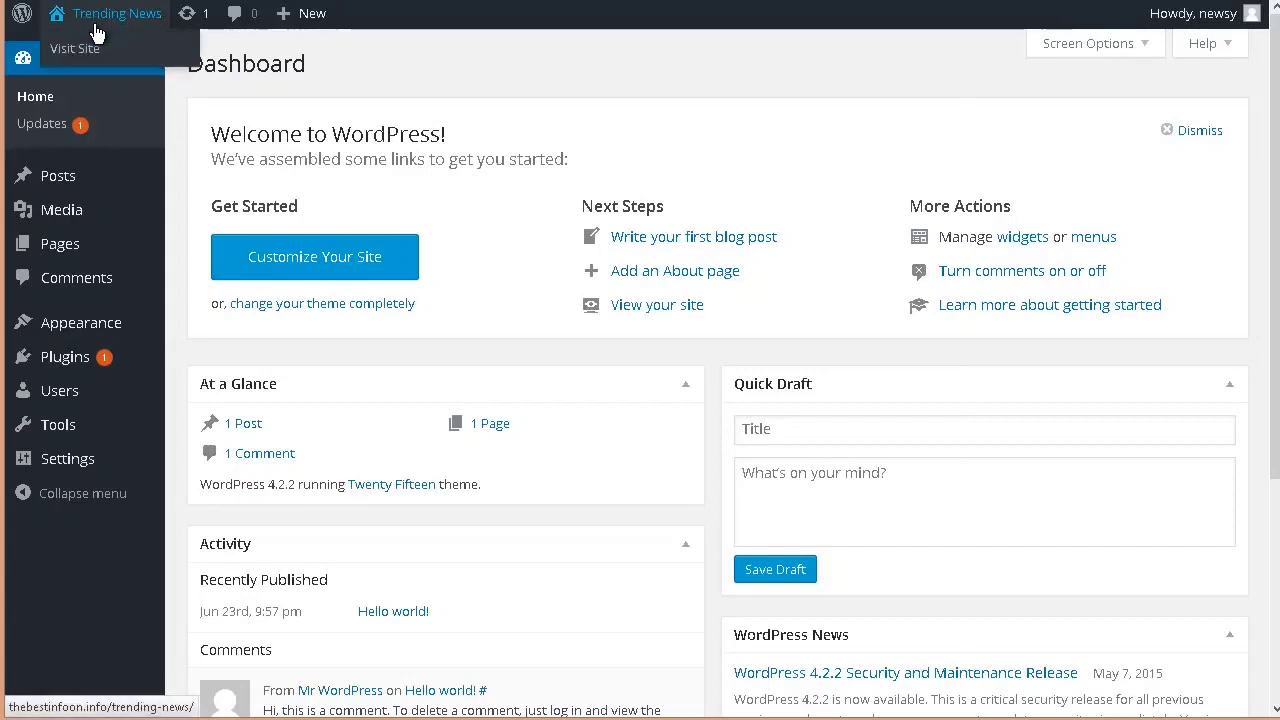
click(85, 57)
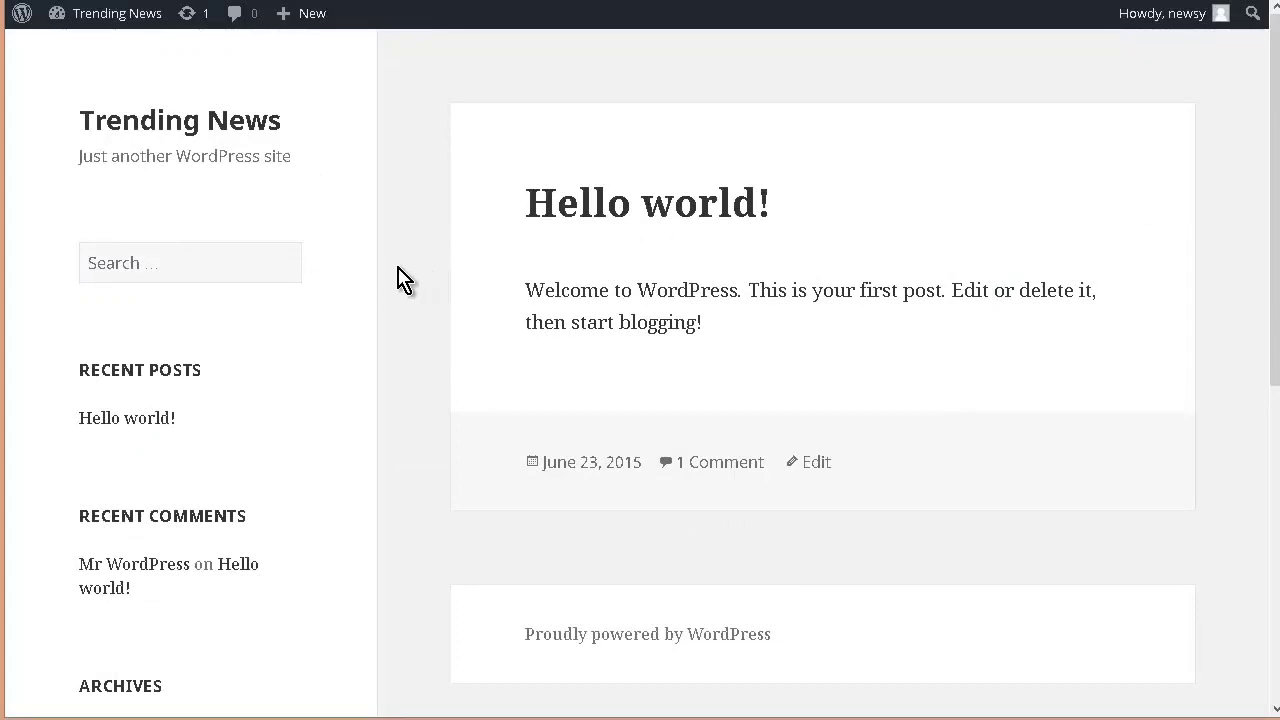
scroll(400, 278, down, 1)
scroll(400, 280, down, 5)
scroll(297, 386, up, 6)
mouse_move(118, 20)
click(85, 48)
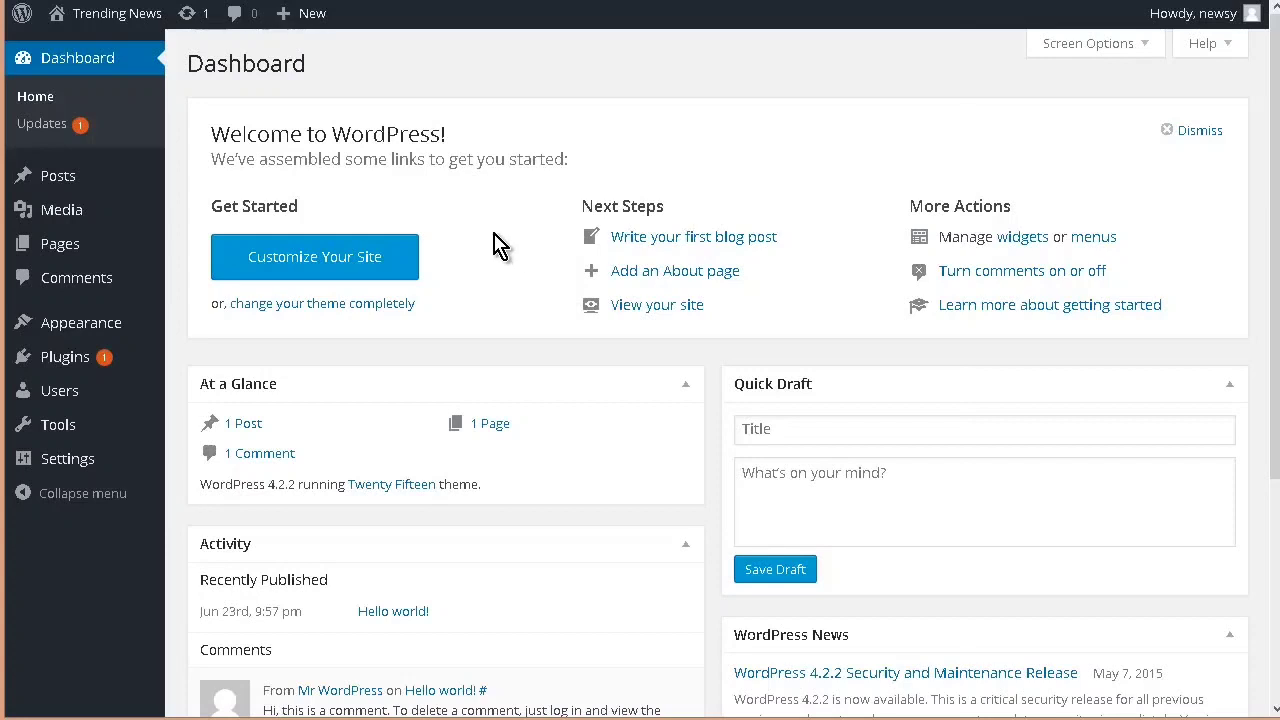
Step: Visit the site and examine its phone view, including the expanded menu, the June 2015 archive and the Hello world! post link
mouse_move(113, 30)
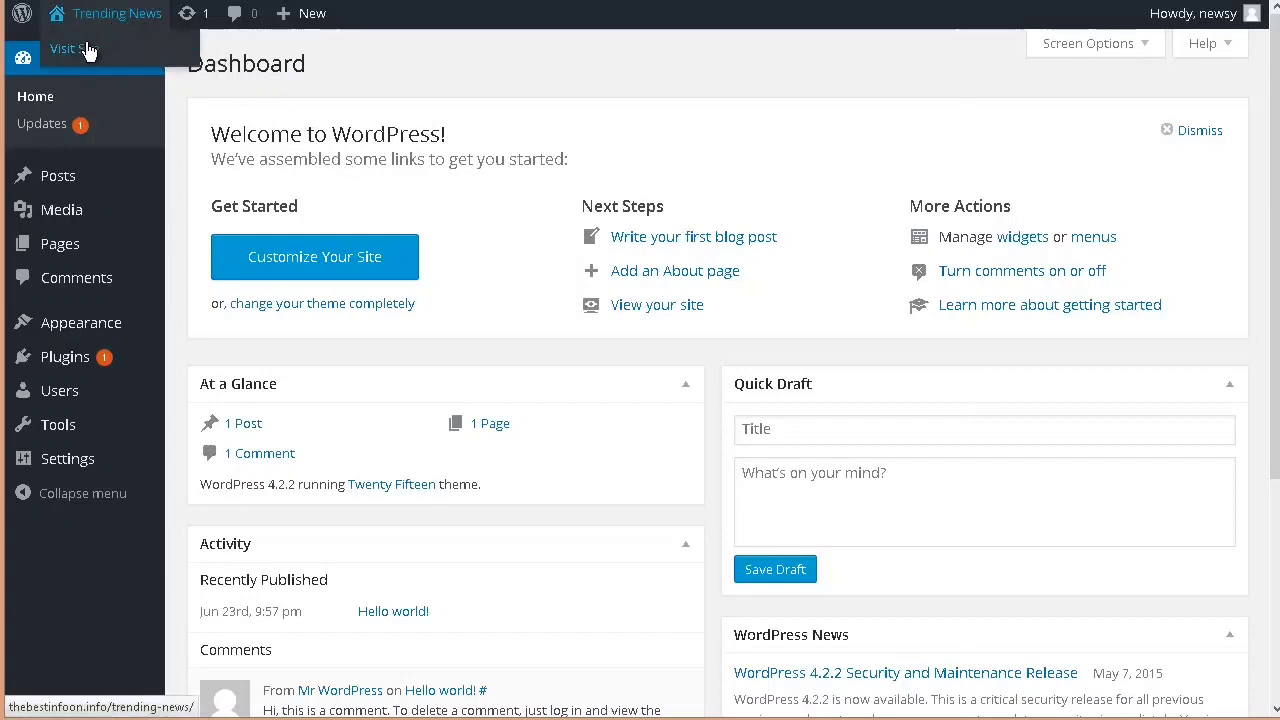
click(88, 48)
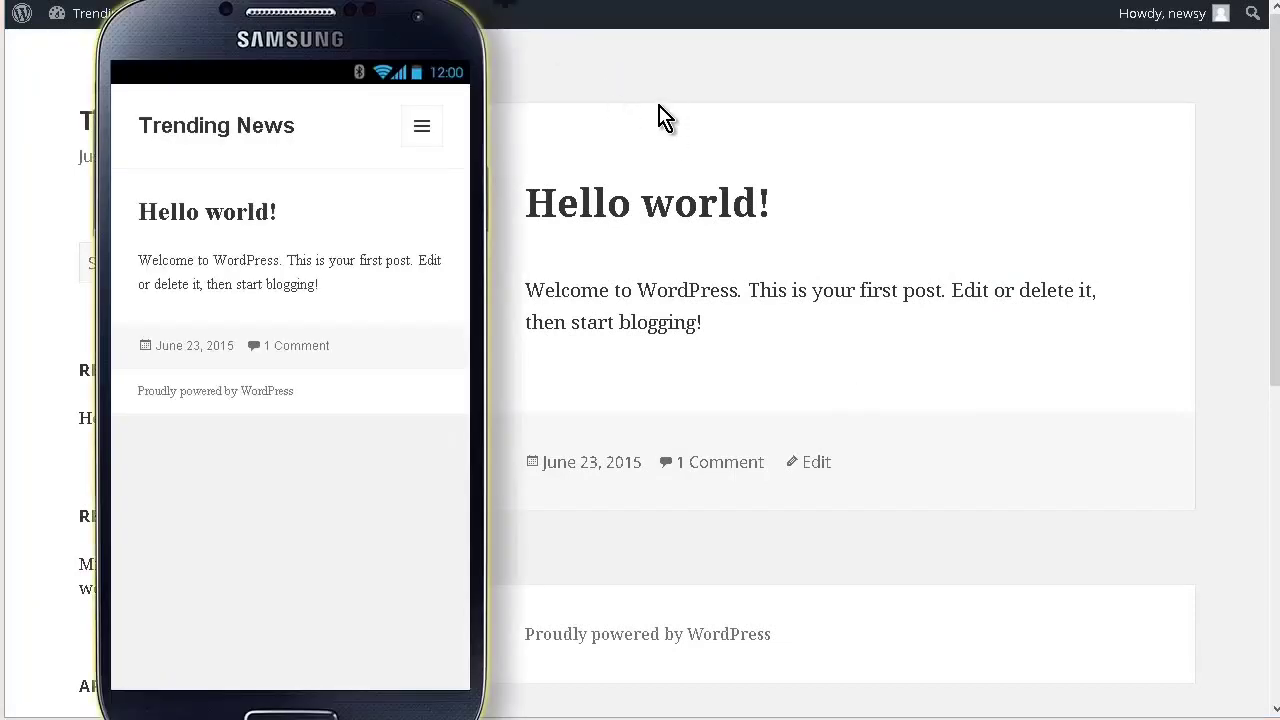
click(422, 128)
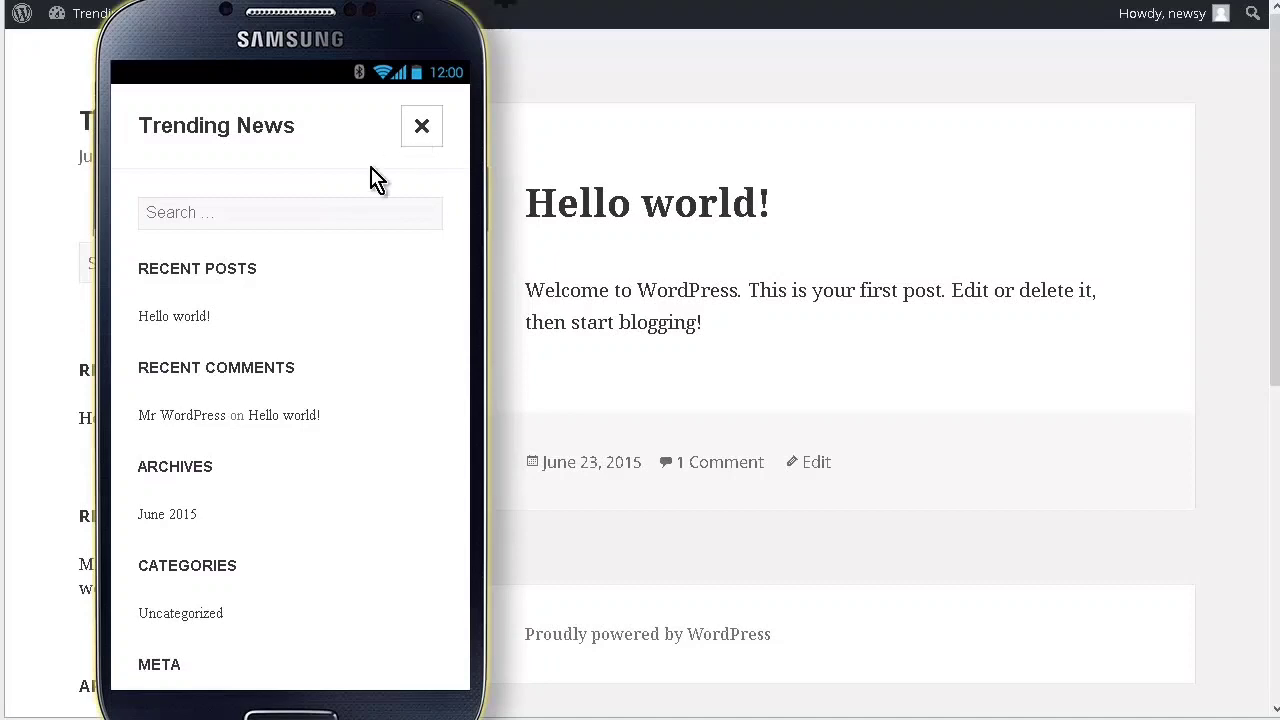
scroll(237, 405, down, 1)
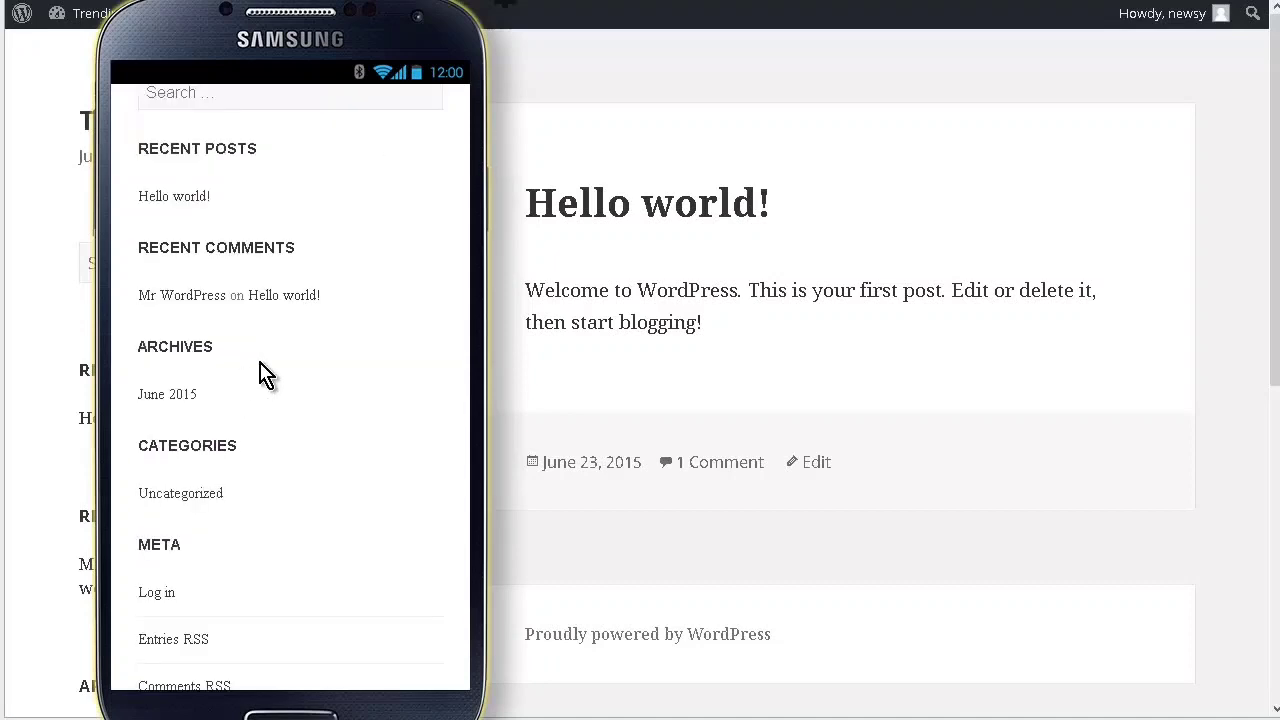
click(185, 399)
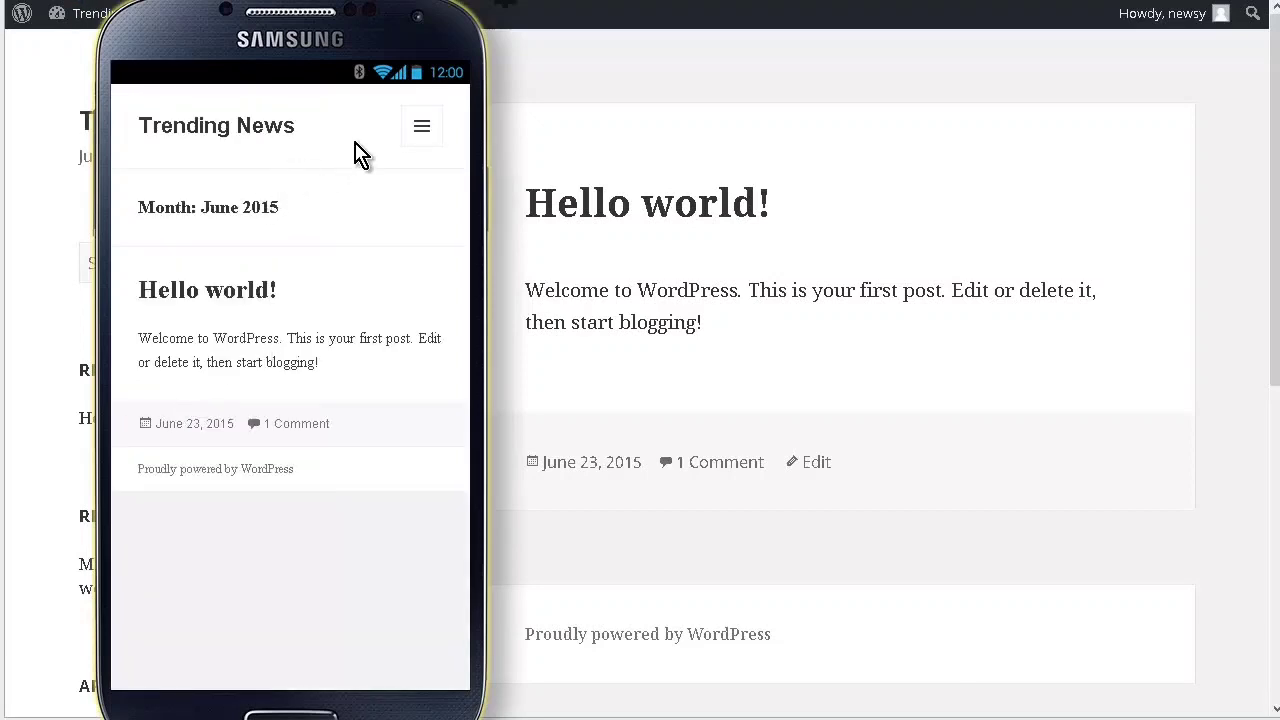
click(418, 130)
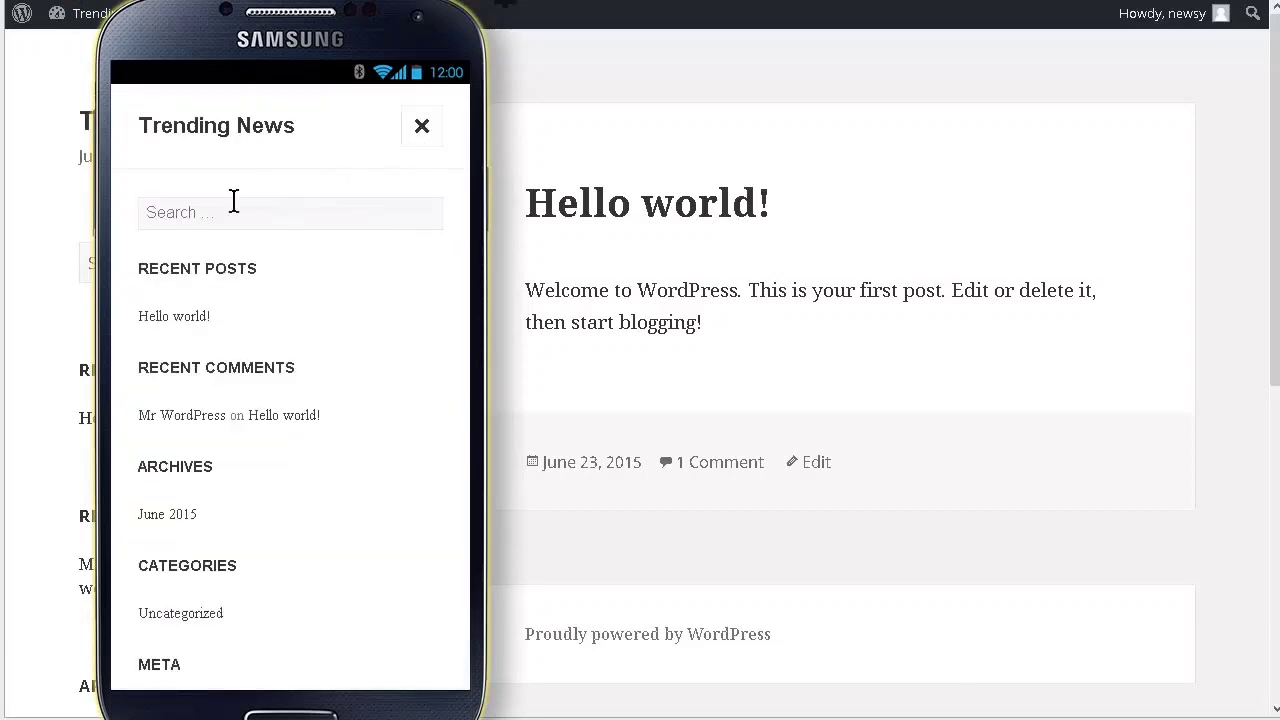
click(206, 316)
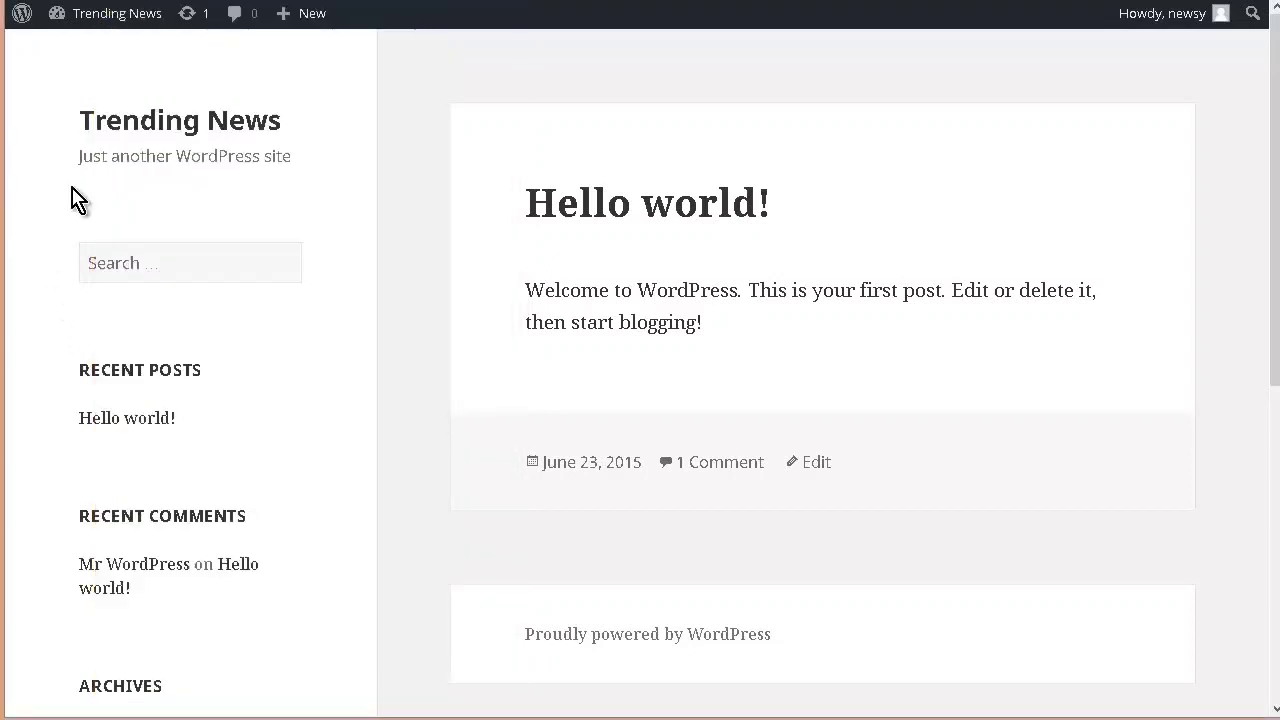
Step: From the dashboard, look through the installed themes and the featured themes available to add, ending on the installed themes
mouse_move(60, 18)
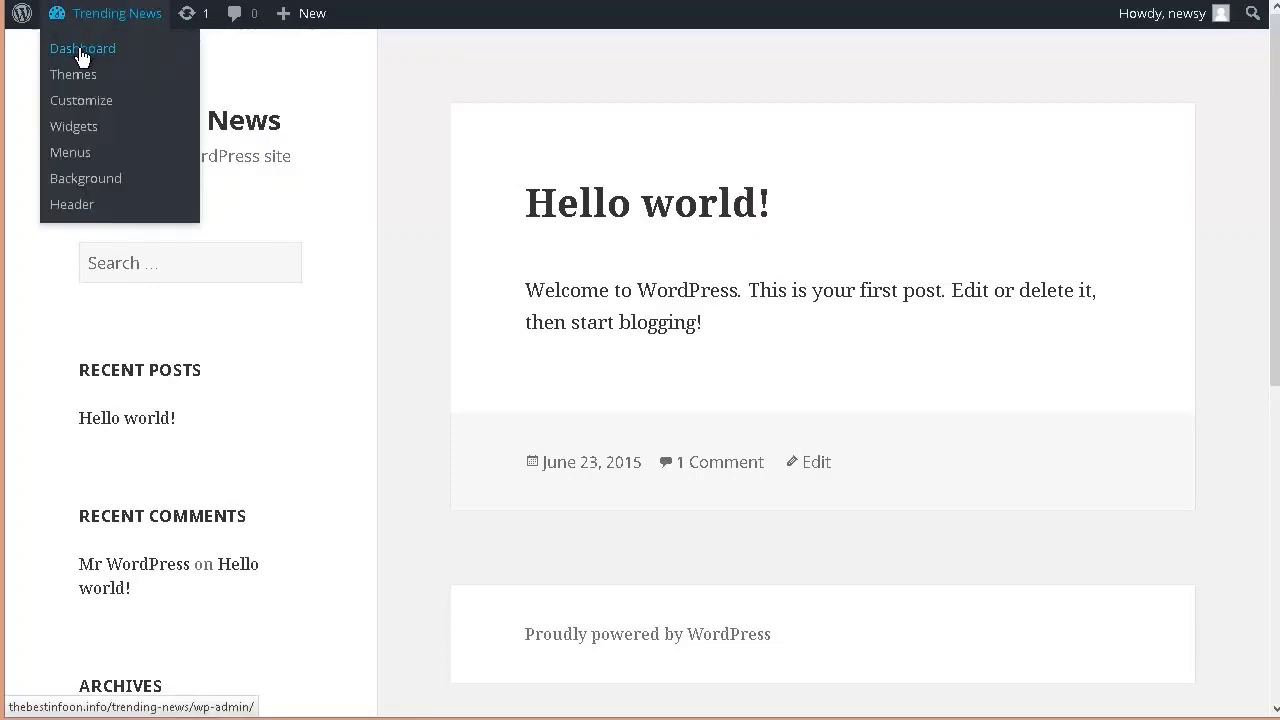
click(82, 56)
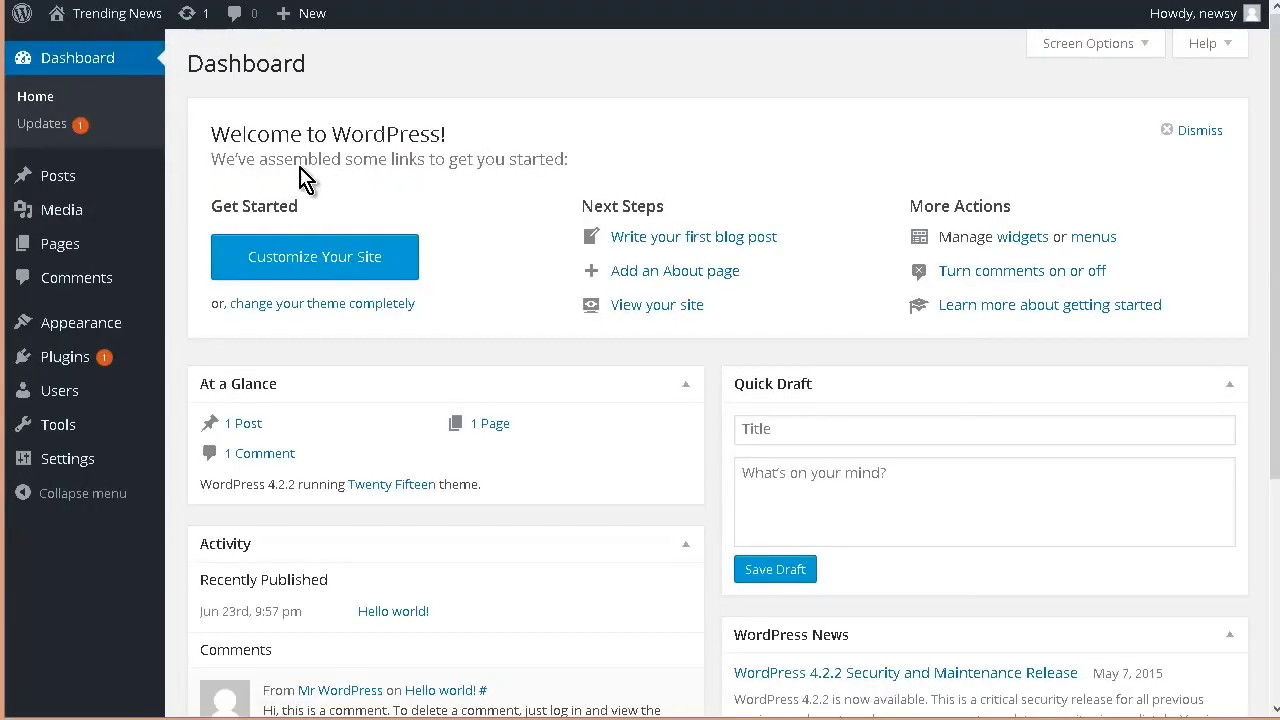
mouse_move(28, 330)
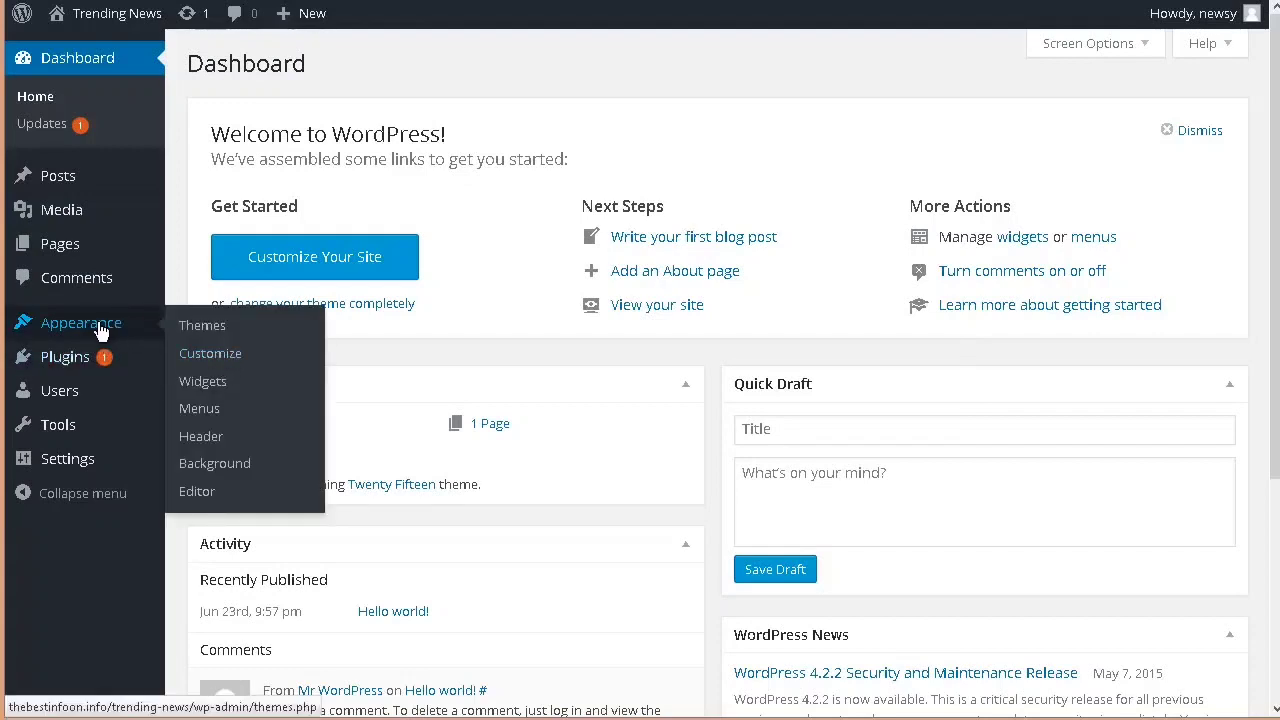
click(205, 327)
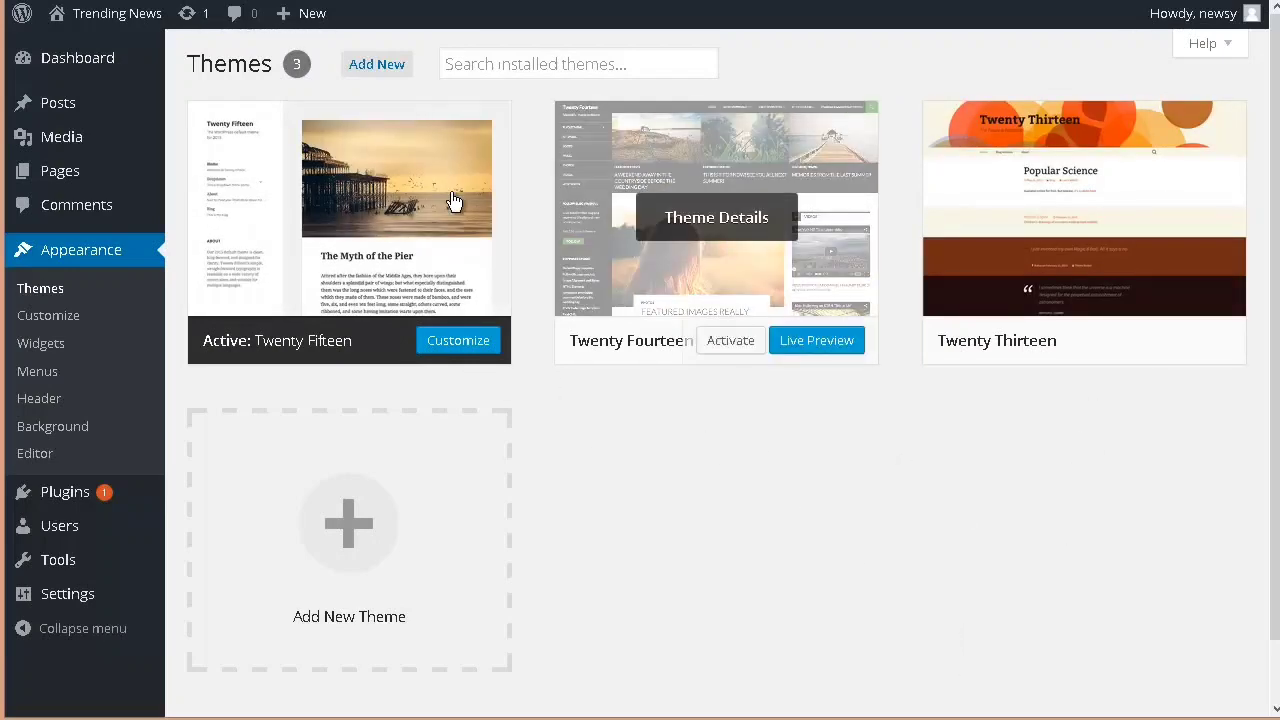
click(370, 72)
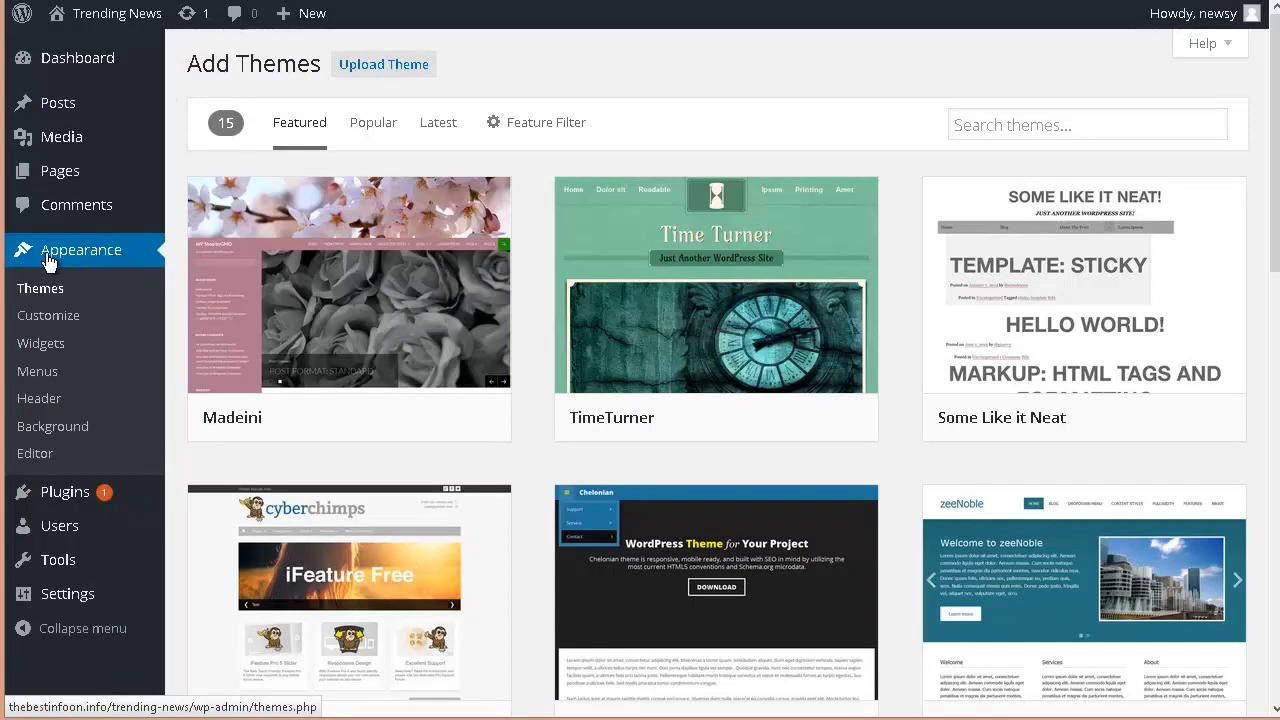
click(40, 294)
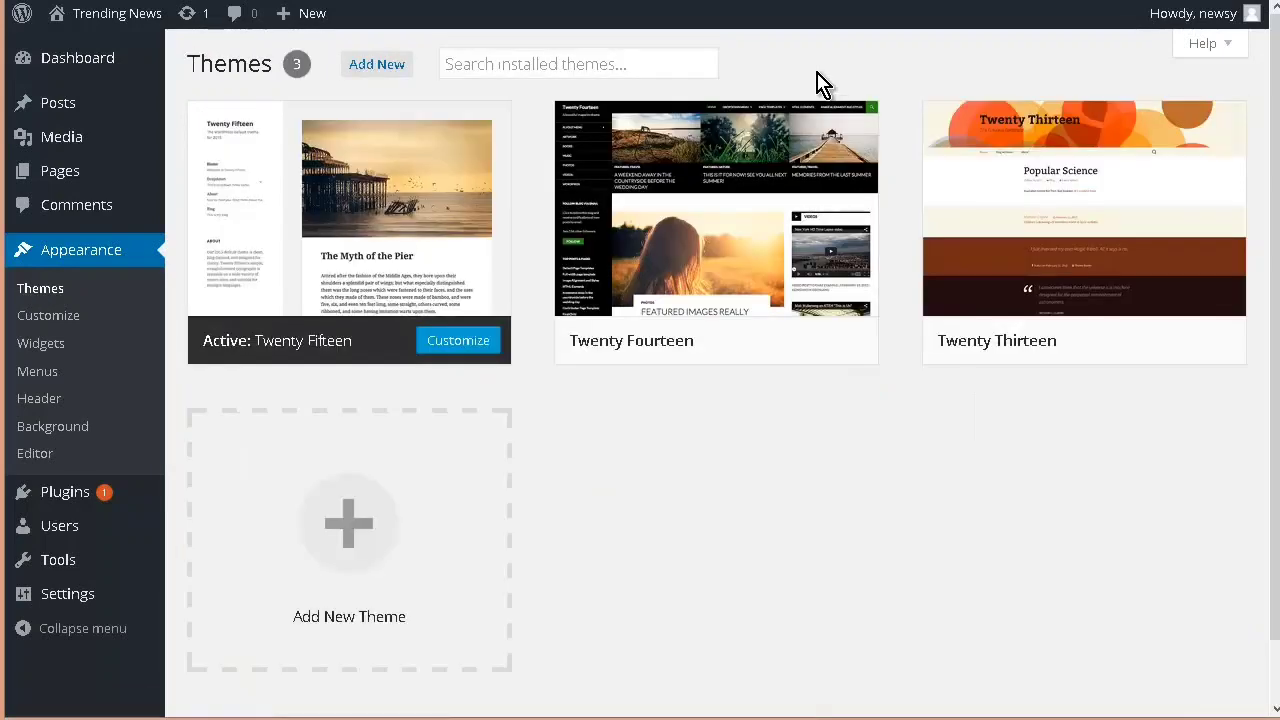
Step: Customize the Twenty Fifteen theme by replacing the site tagline with All The Best News Of The Day
mouse_move(385, 206)
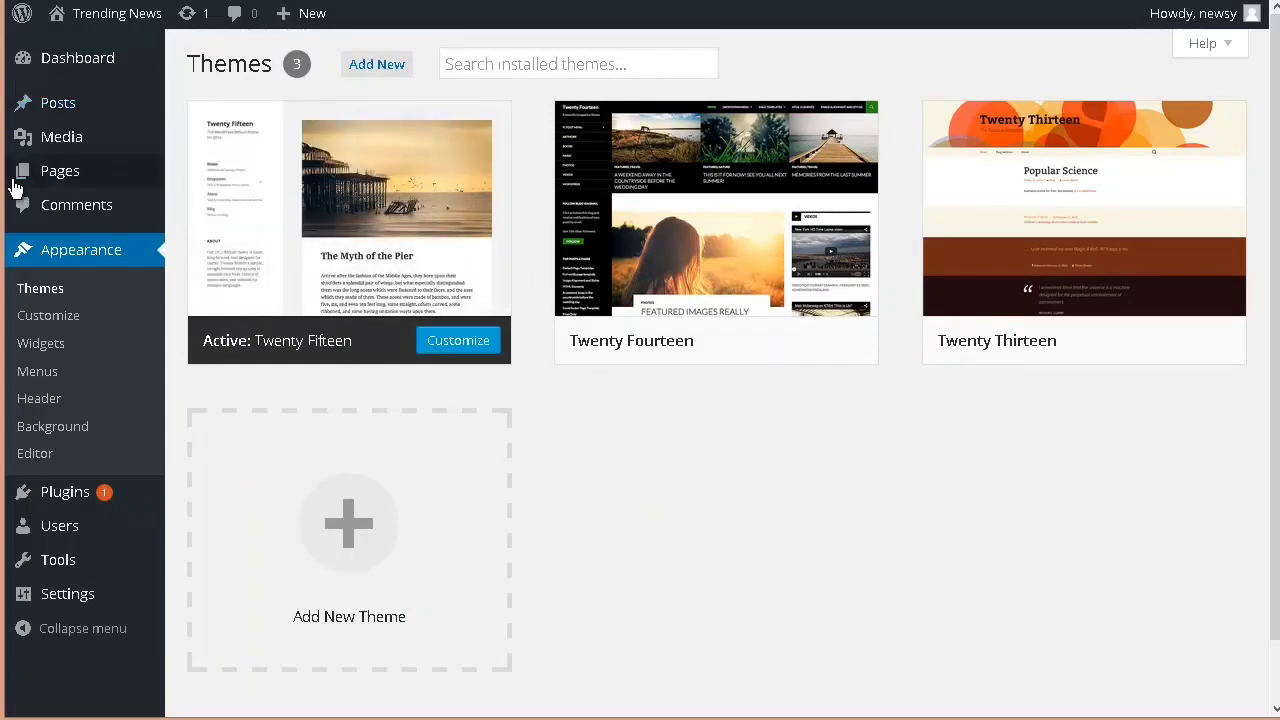
click(49, 318)
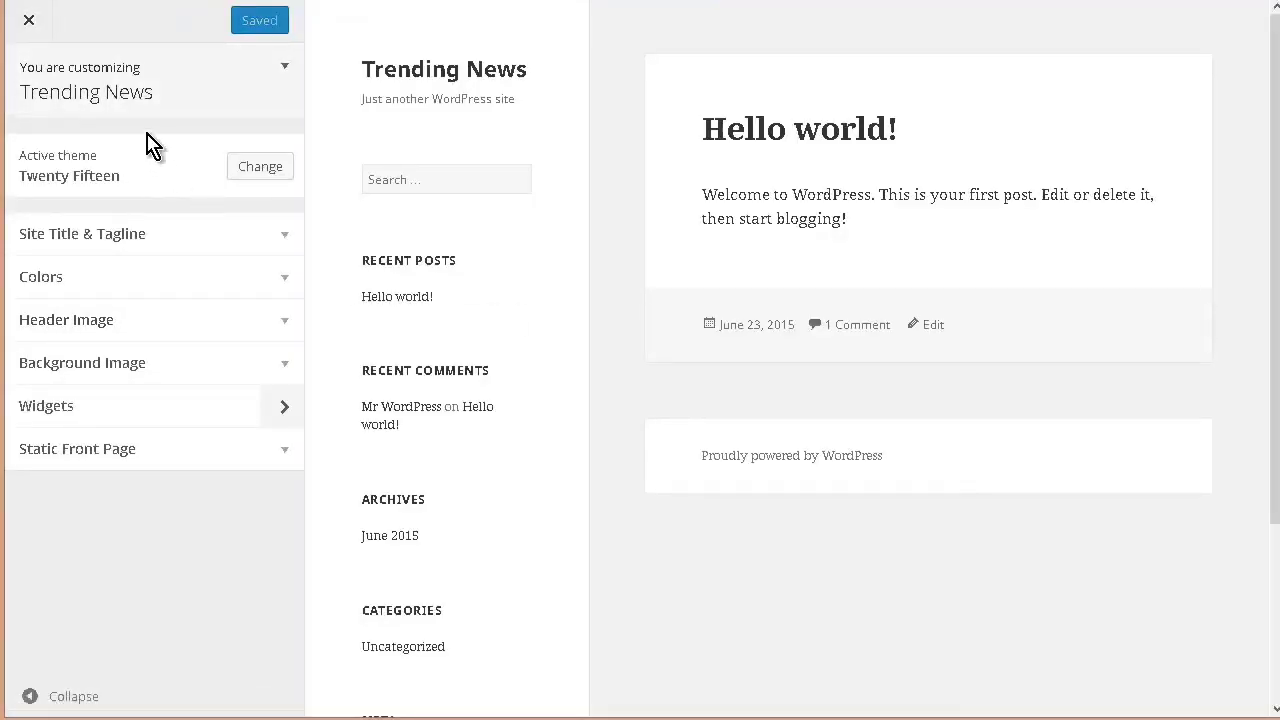
click(285, 240)
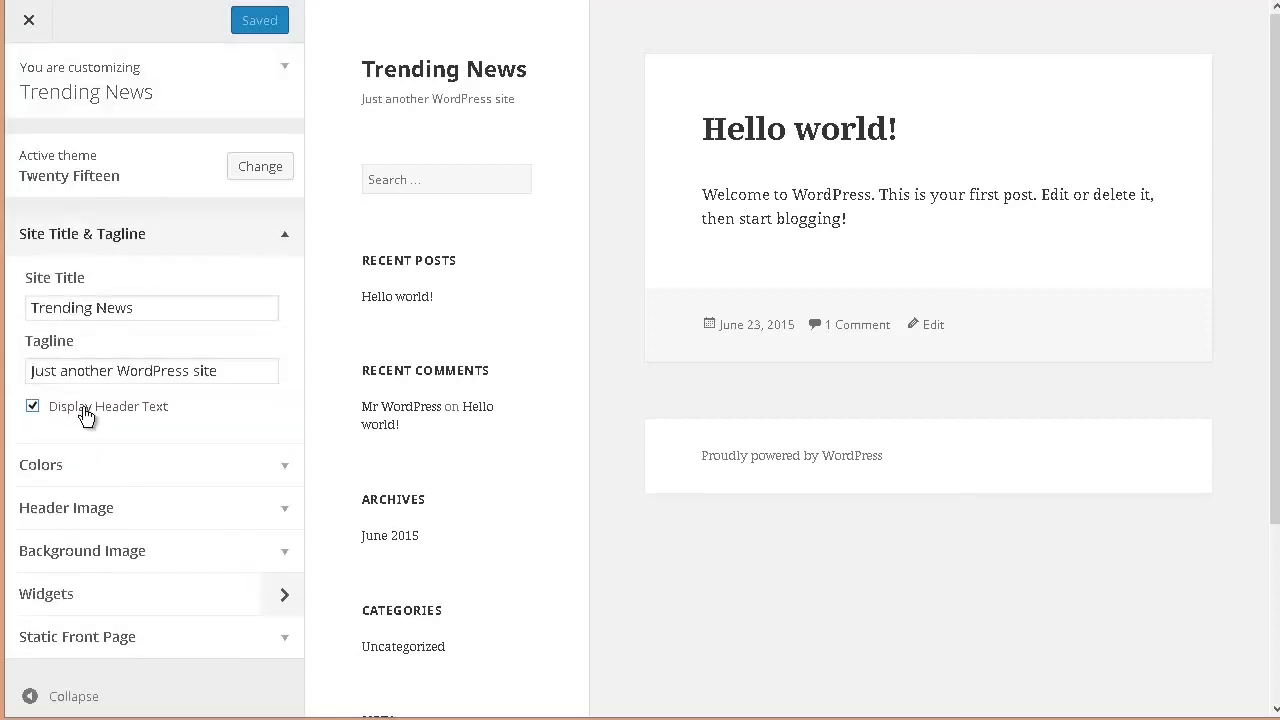
drag(224, 370, 30, 372)
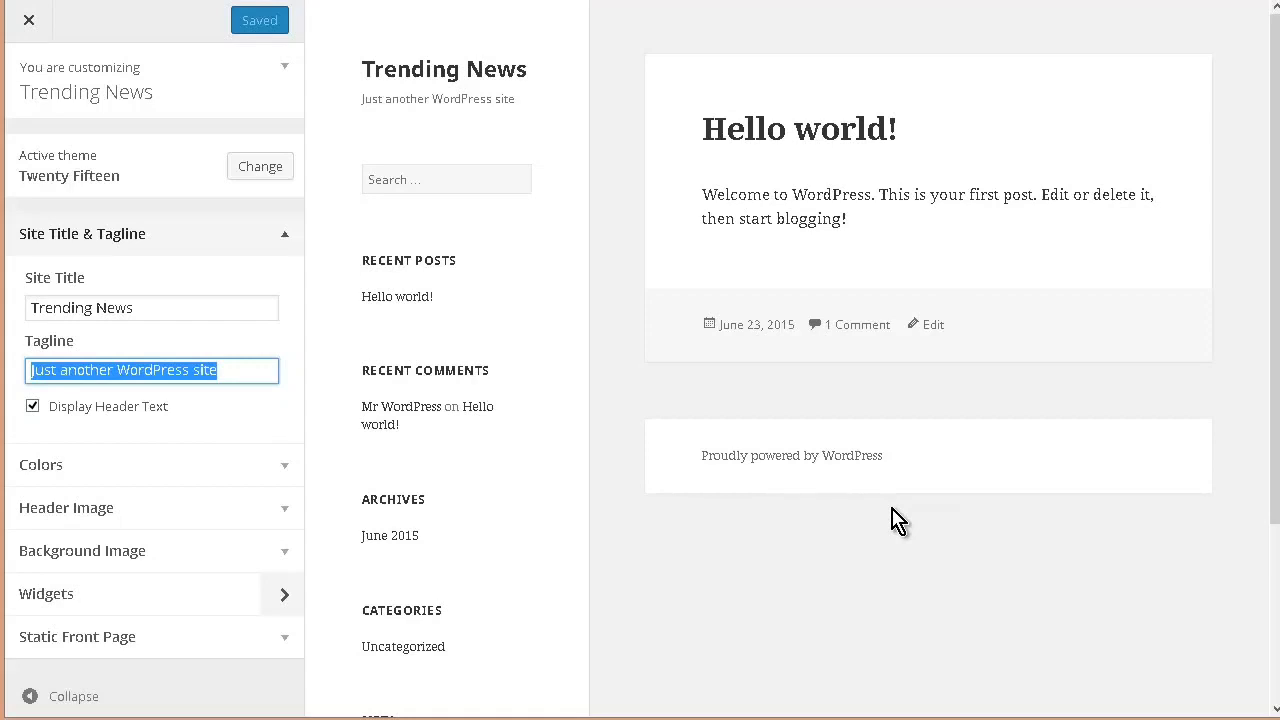
text(All The Best News Of The Day)
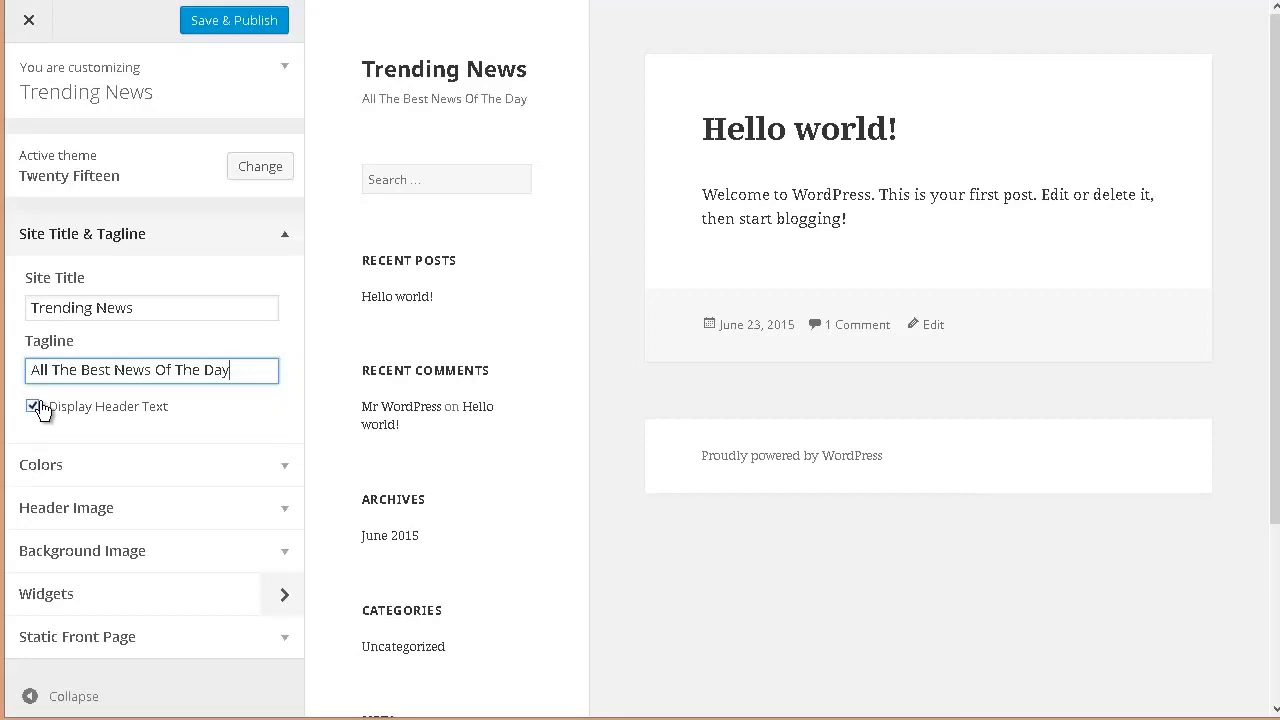
Step: Set the theme's base color scheme to Dark
click(287, 472)
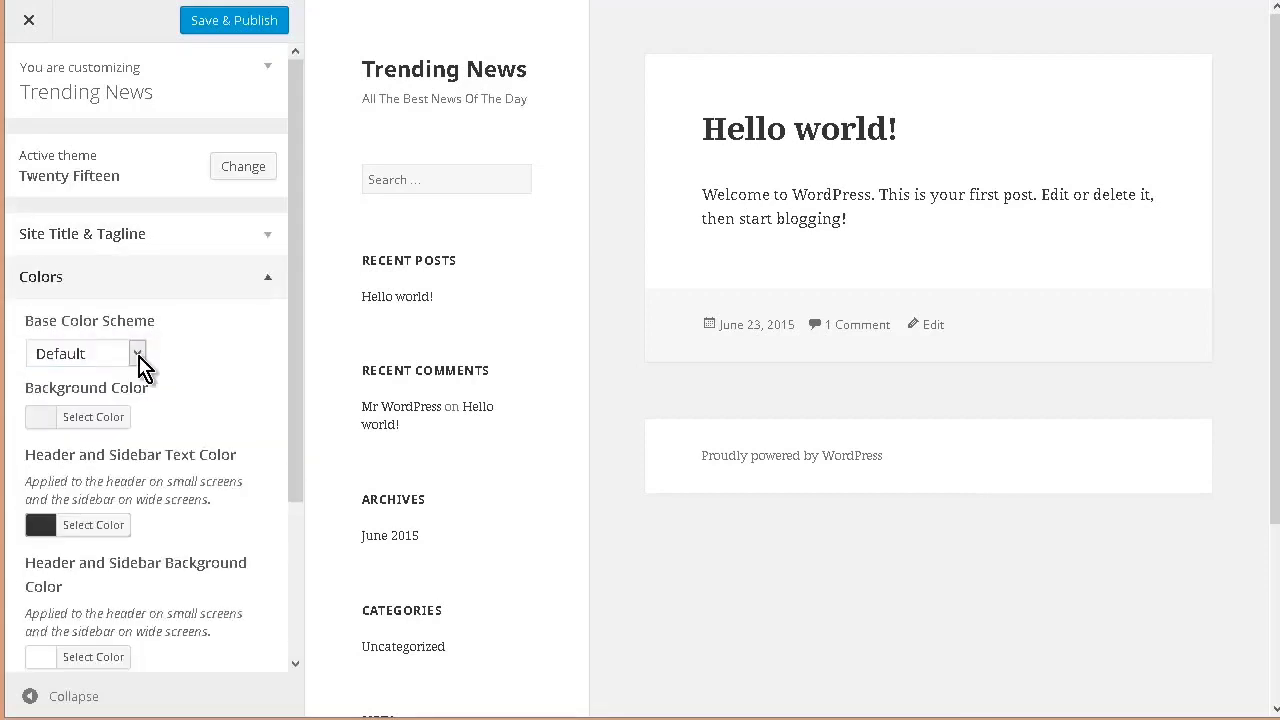
click(138, 355)
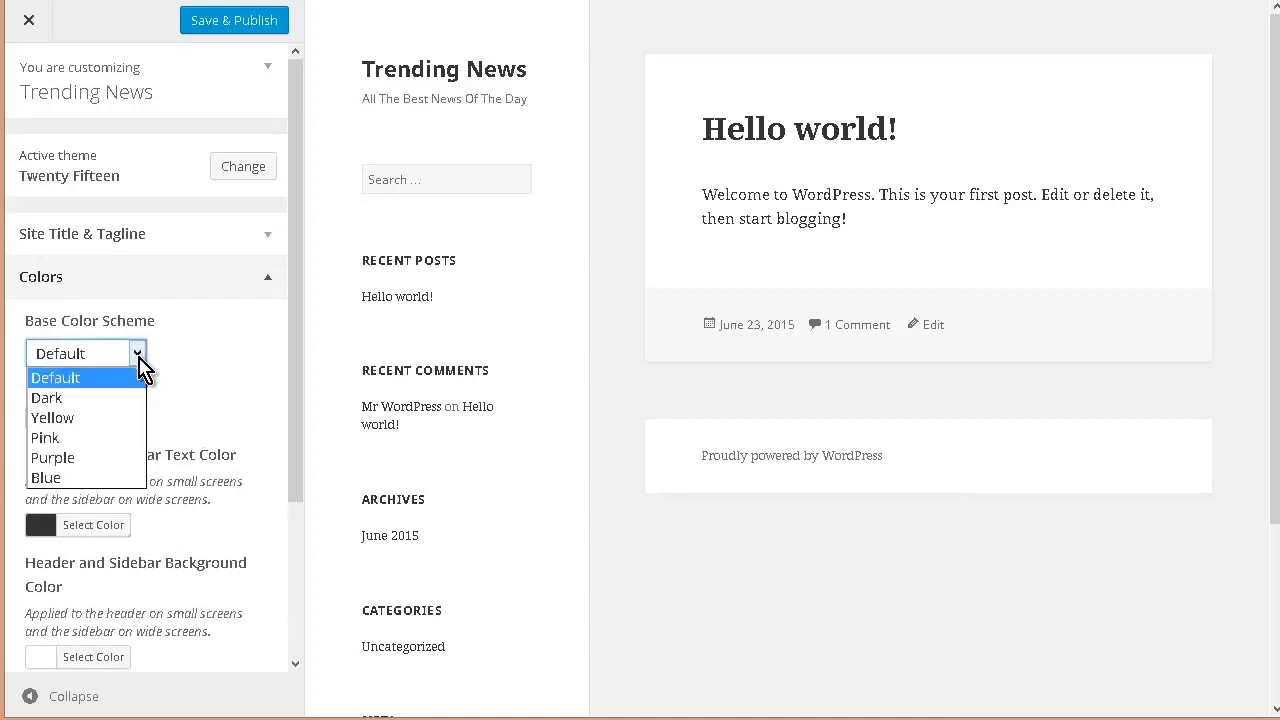
click(123, 398)
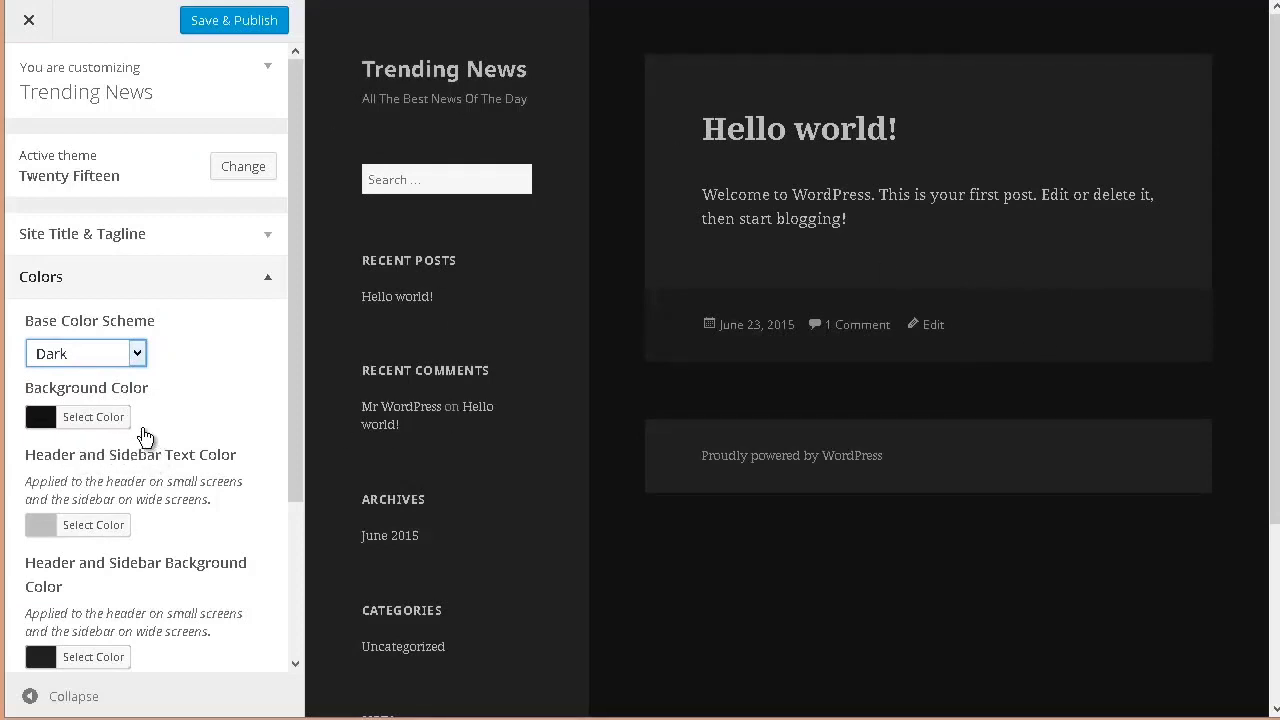
Step: Try the Yellow, Pink, Purple and Blue base color schemes on the Twenty Fifteen theme
click(137, 355)
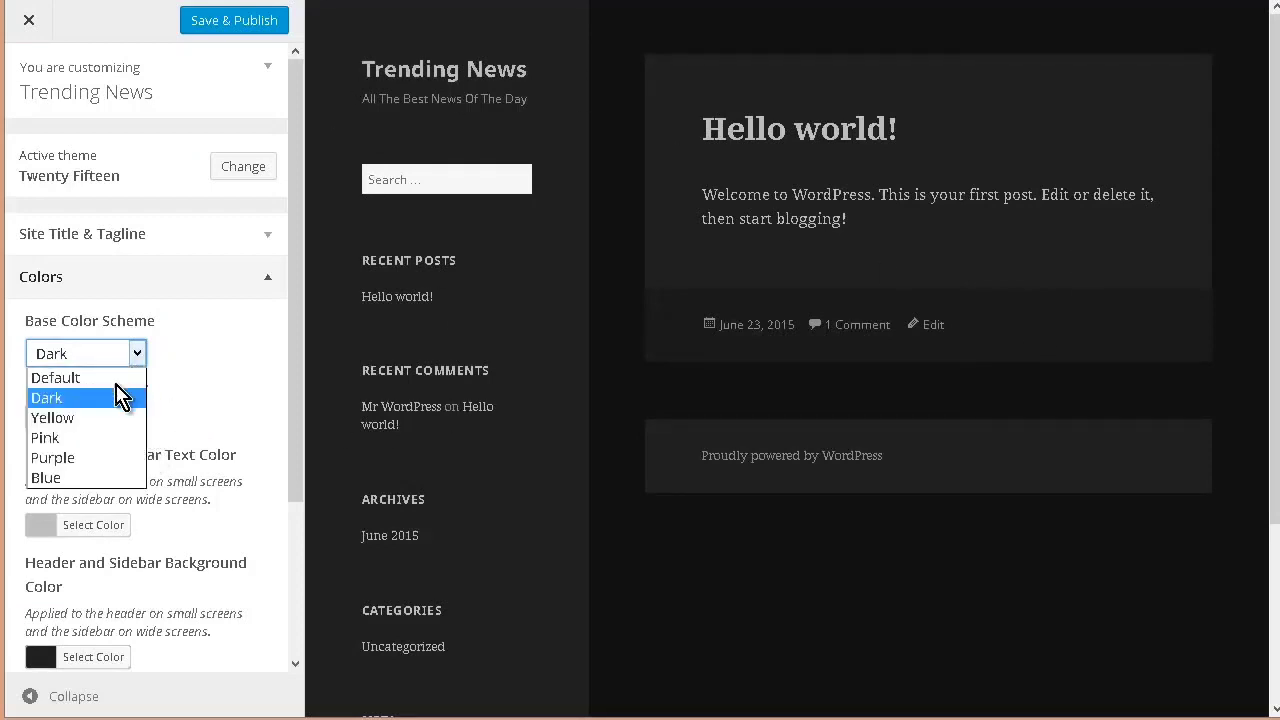
click(110, 418)
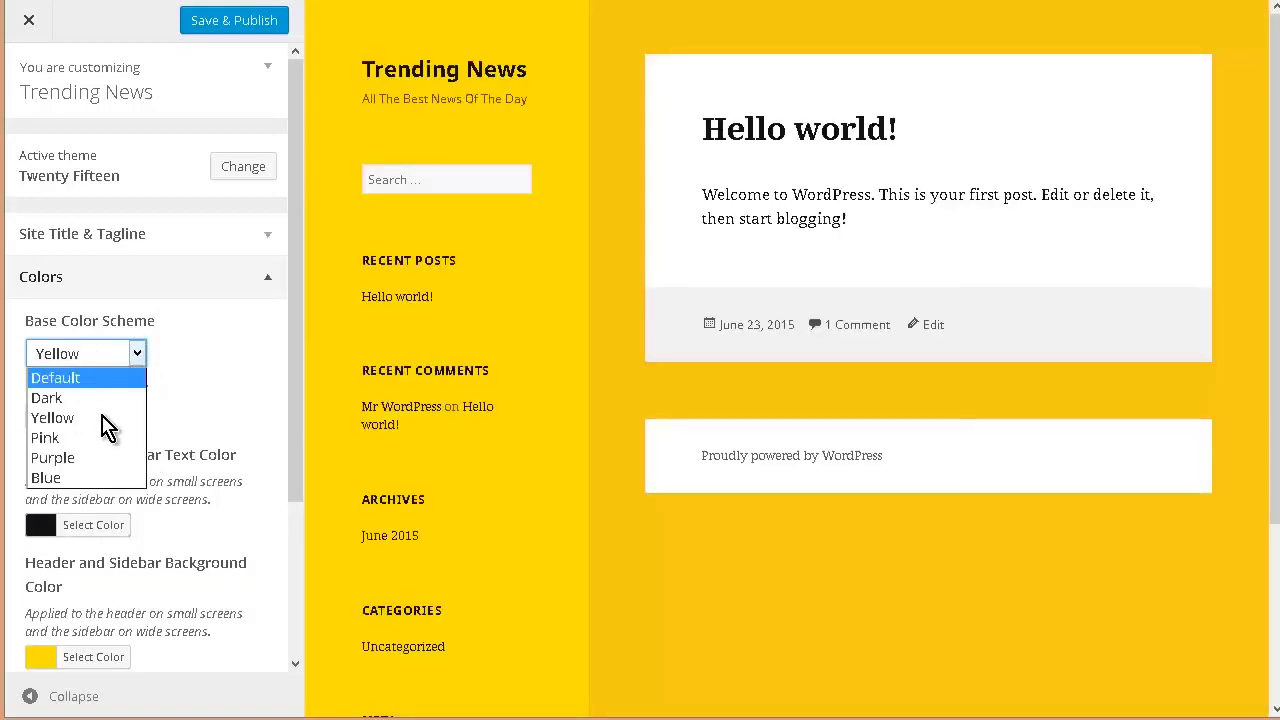
click(100, 438)
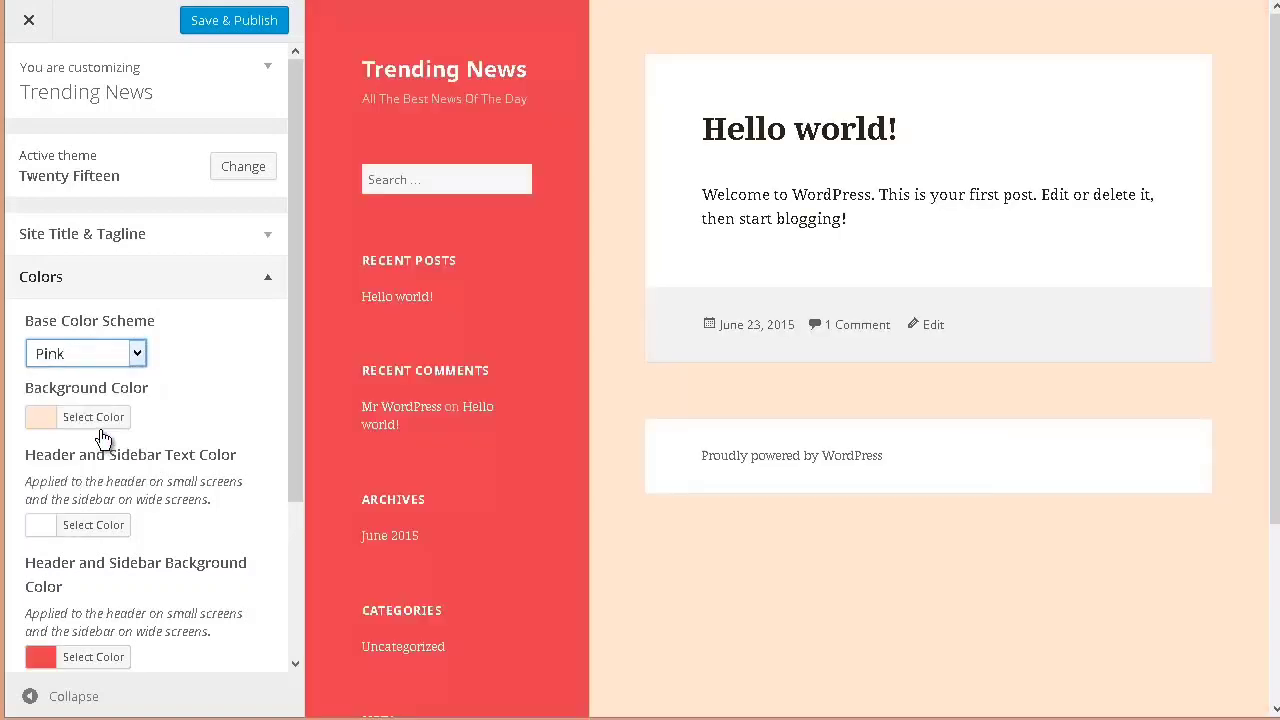
click(137, 356)
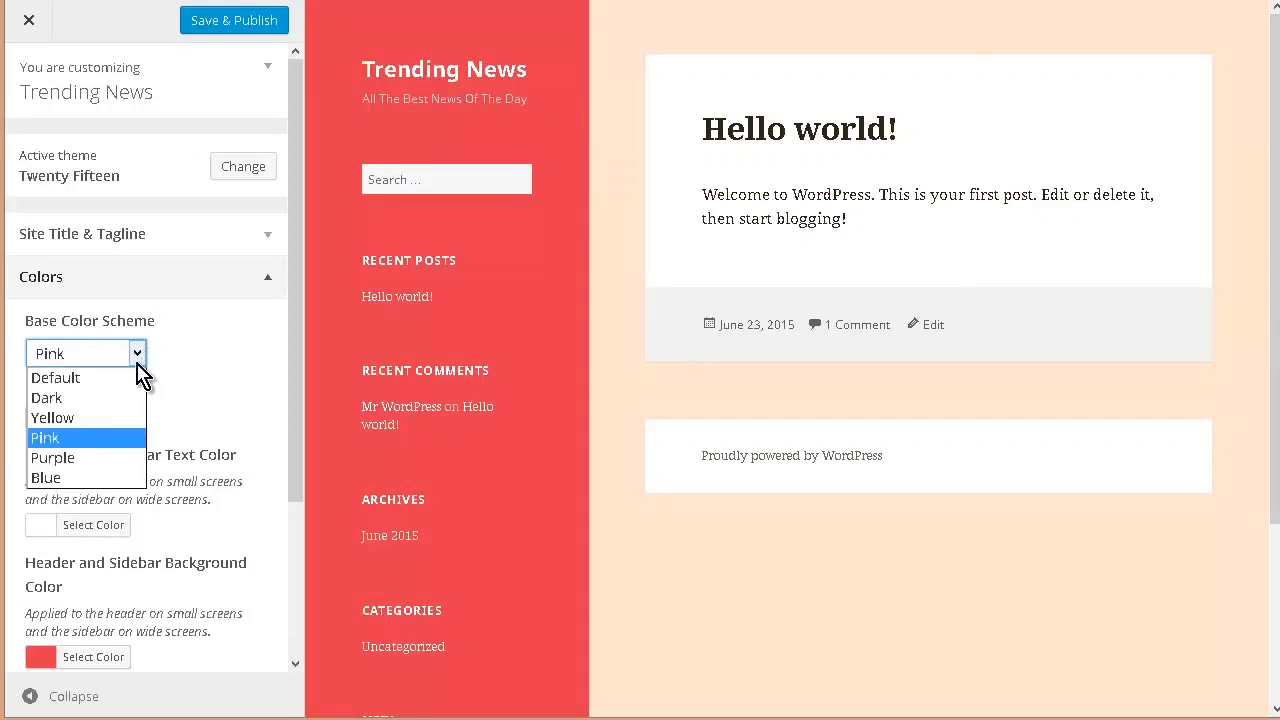
click(100, 457)
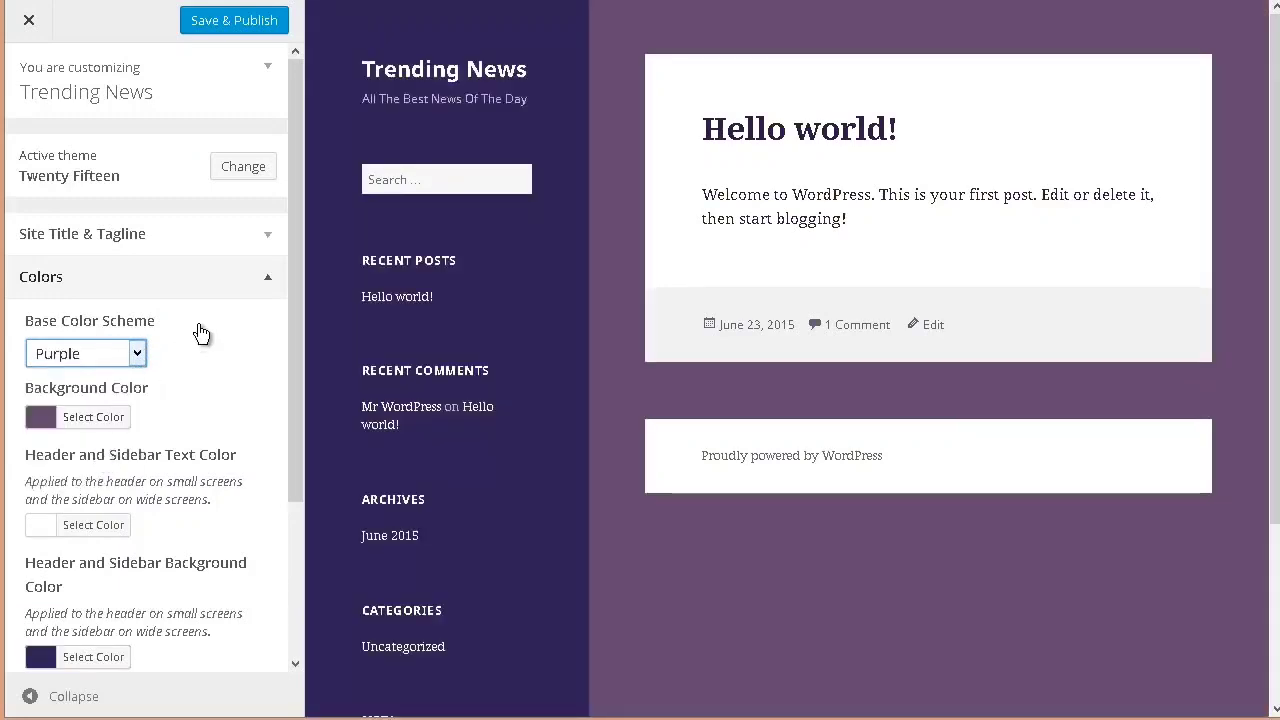
click(138, 356)
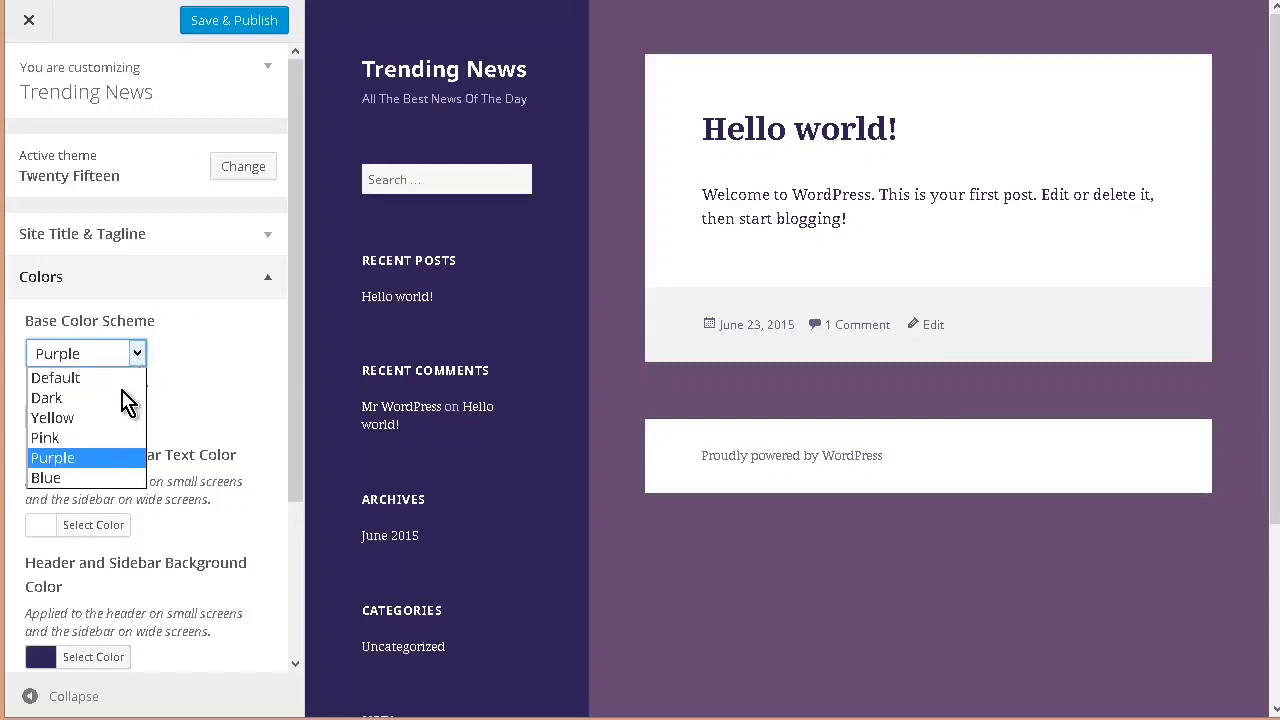
click(108, 477)
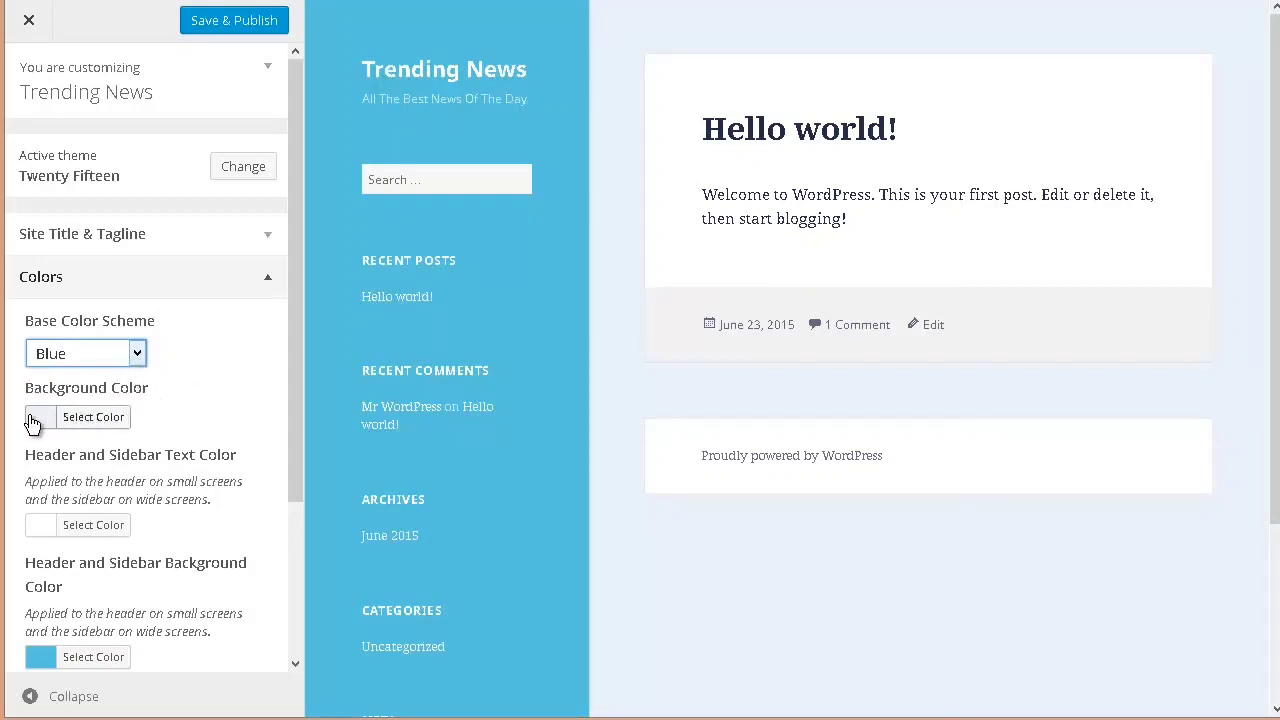
Step: Try the background colors orange #dd9933, yellow #eeee22 and blue #1e73be on the Blue scheme
click(104, 424)
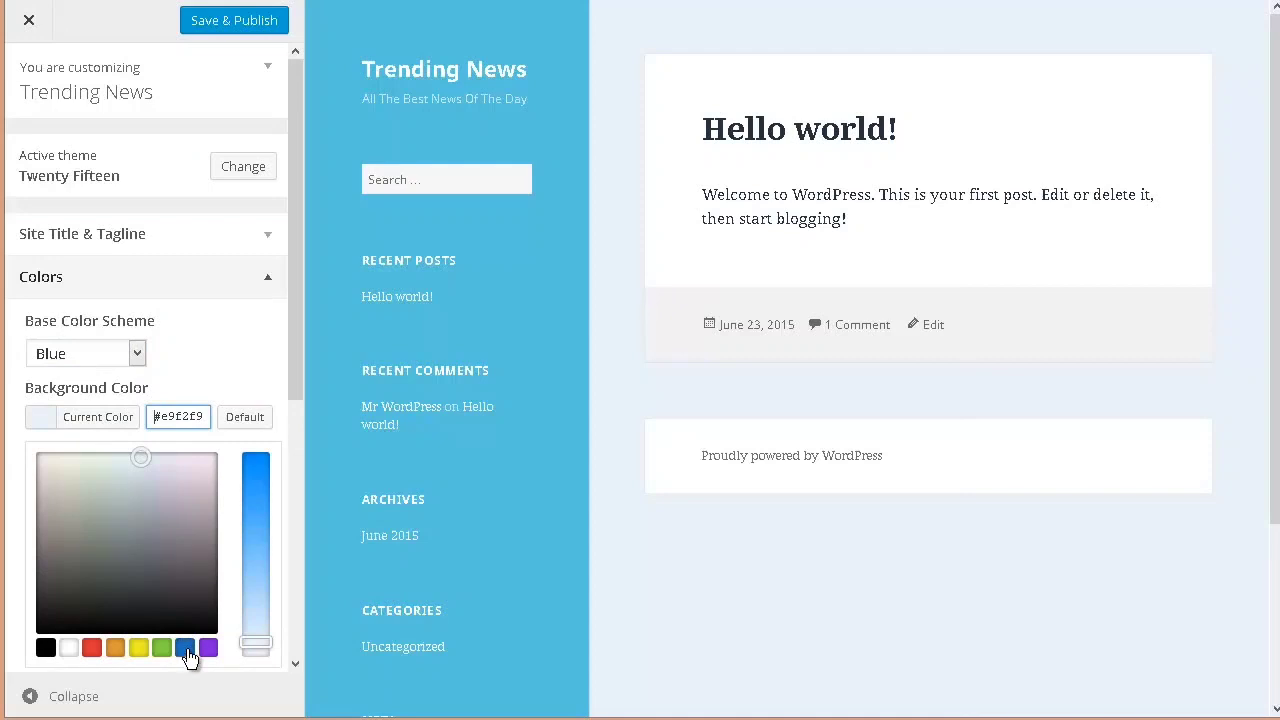
click(116, 649)
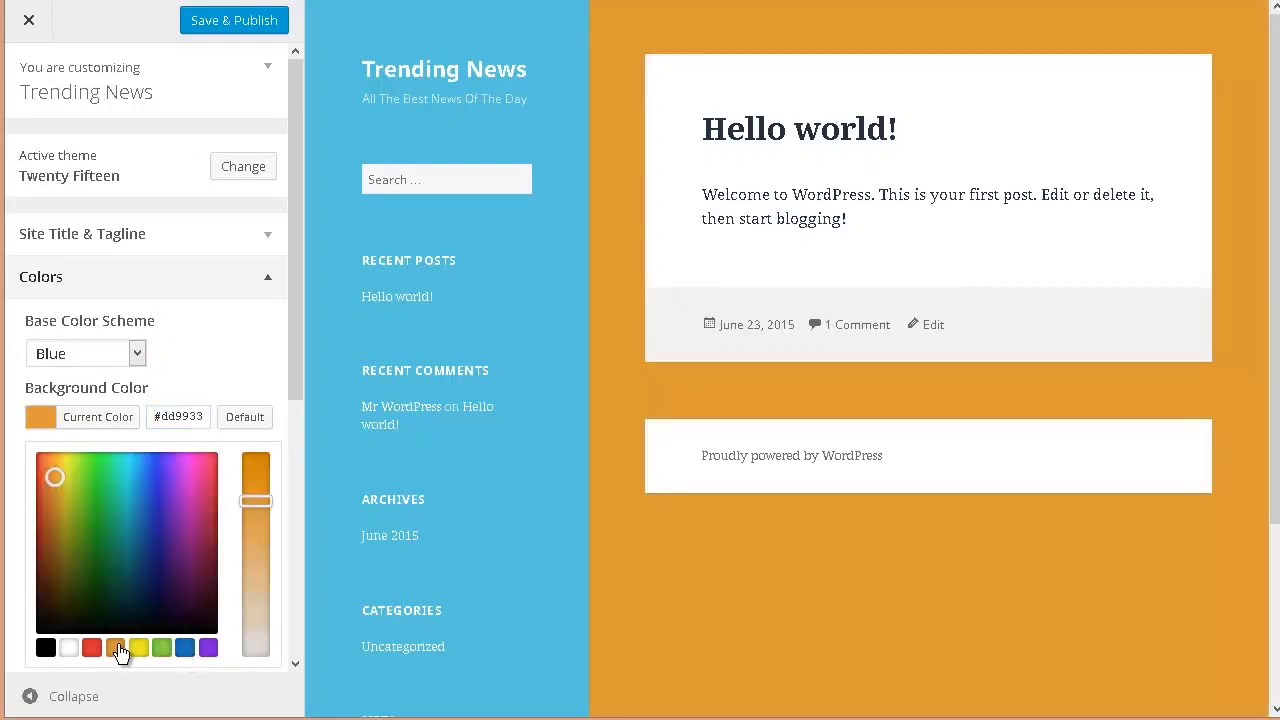
click(139, 648)
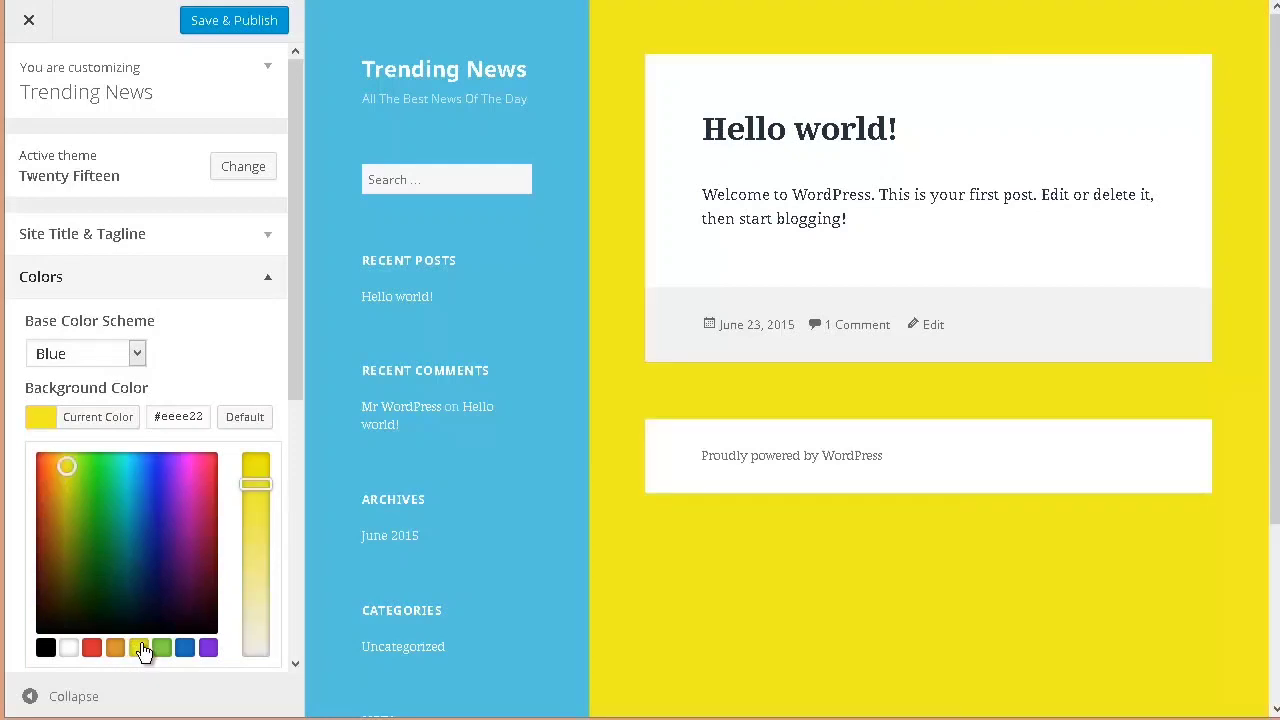
click(184, 649)
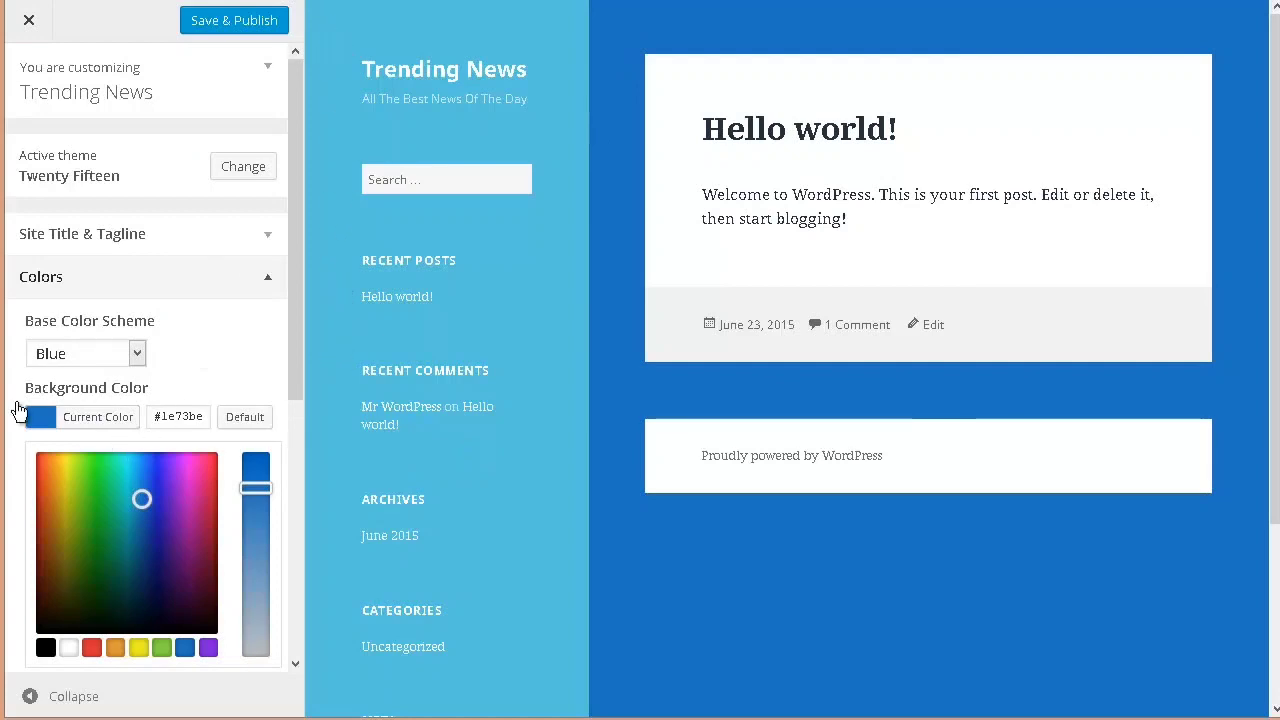
Step: Try the Yellow base color scheme again and set the scheme to Pink
click(138, 362)
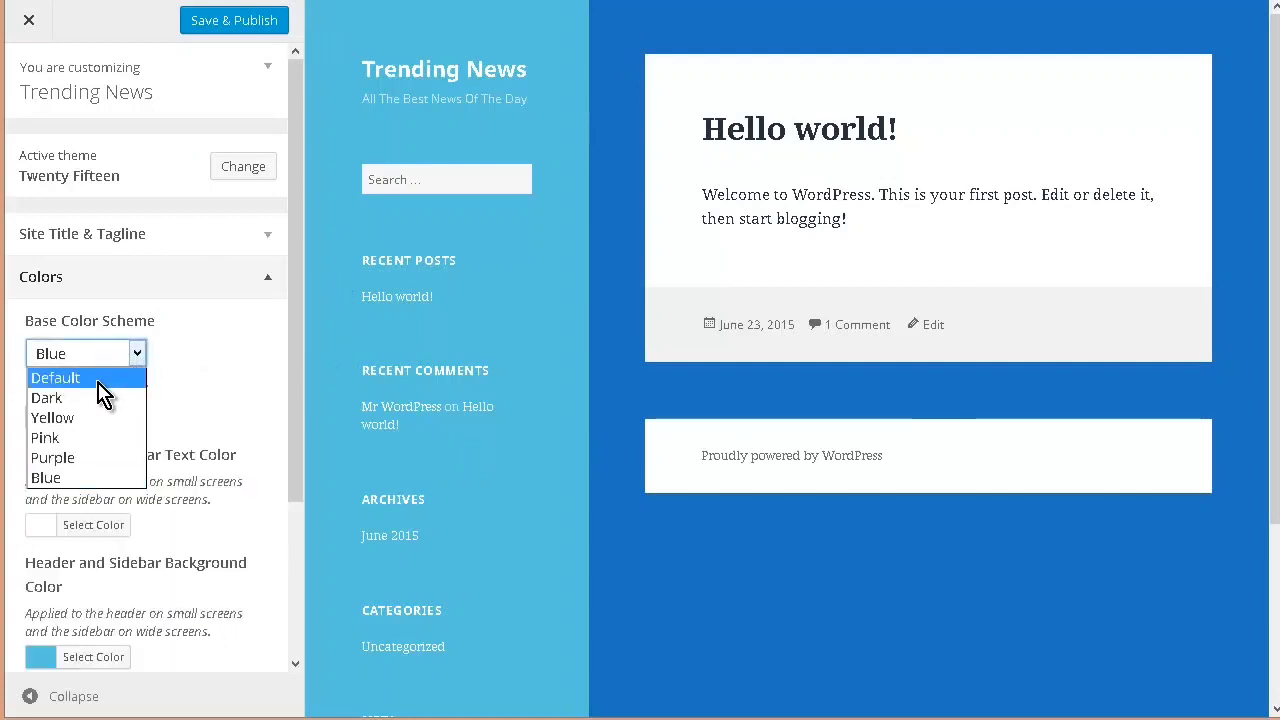
click(103, 419)
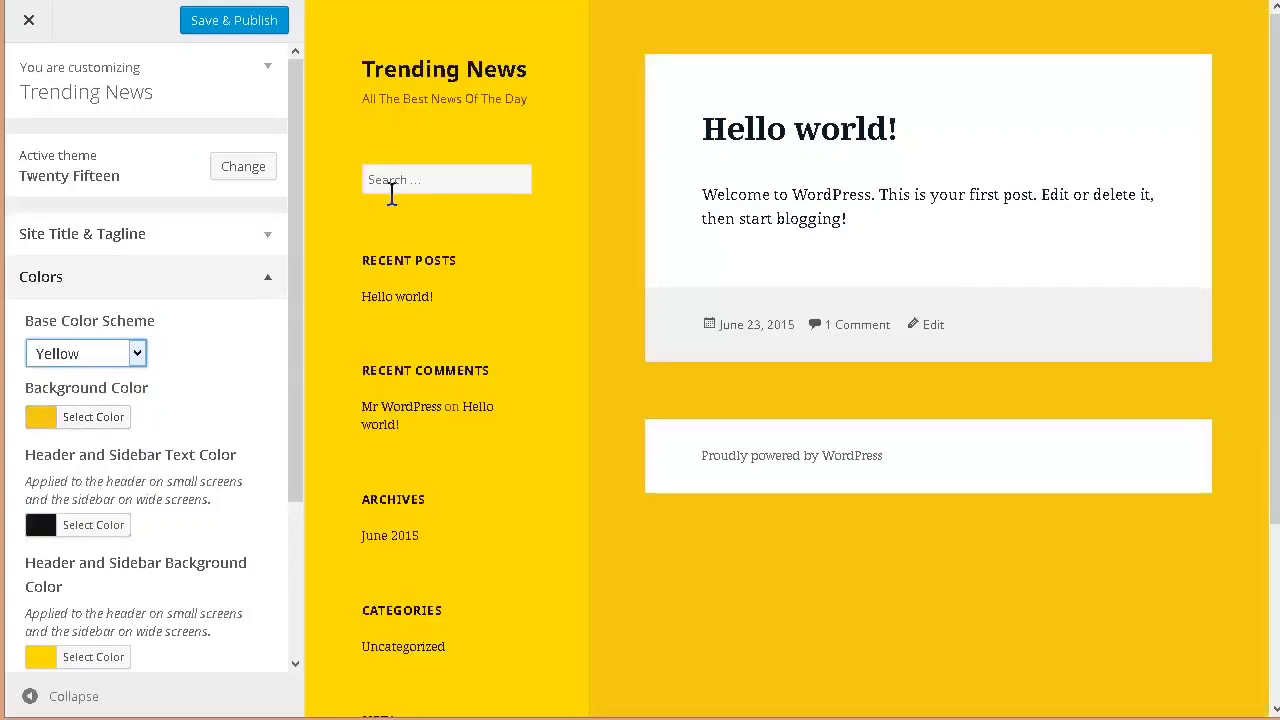
click(139, 360)
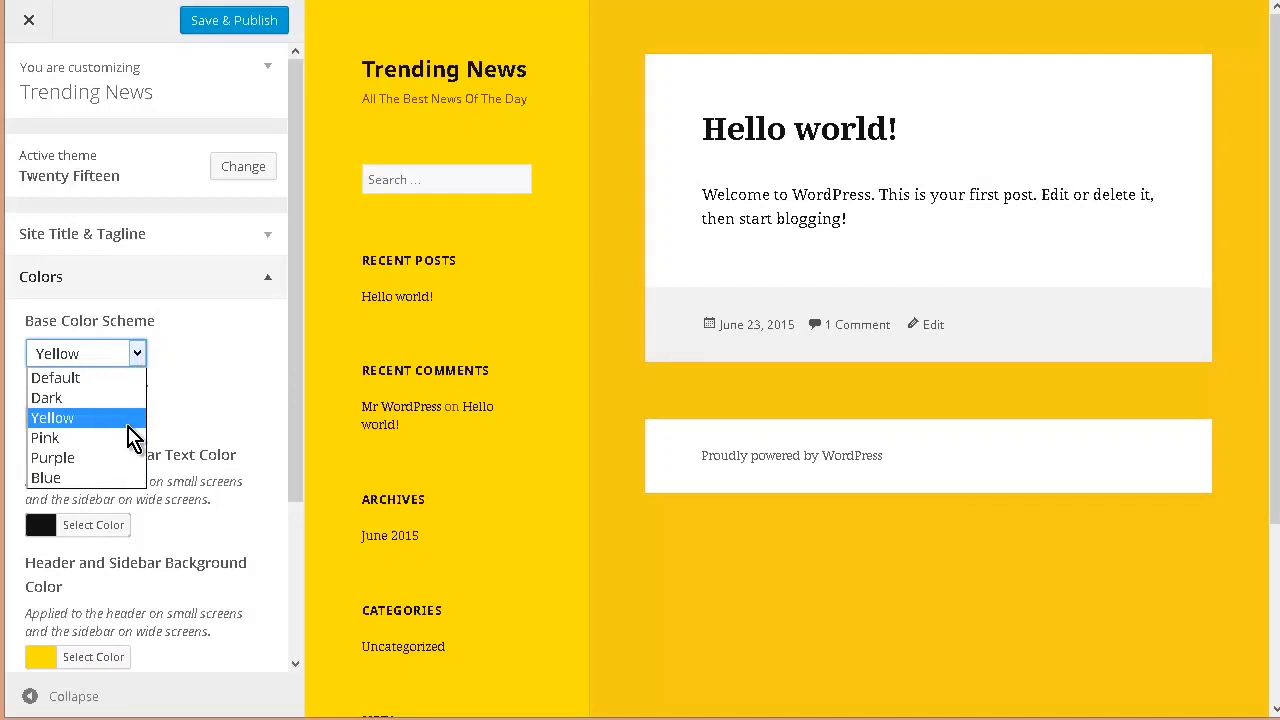
click(128, 442)
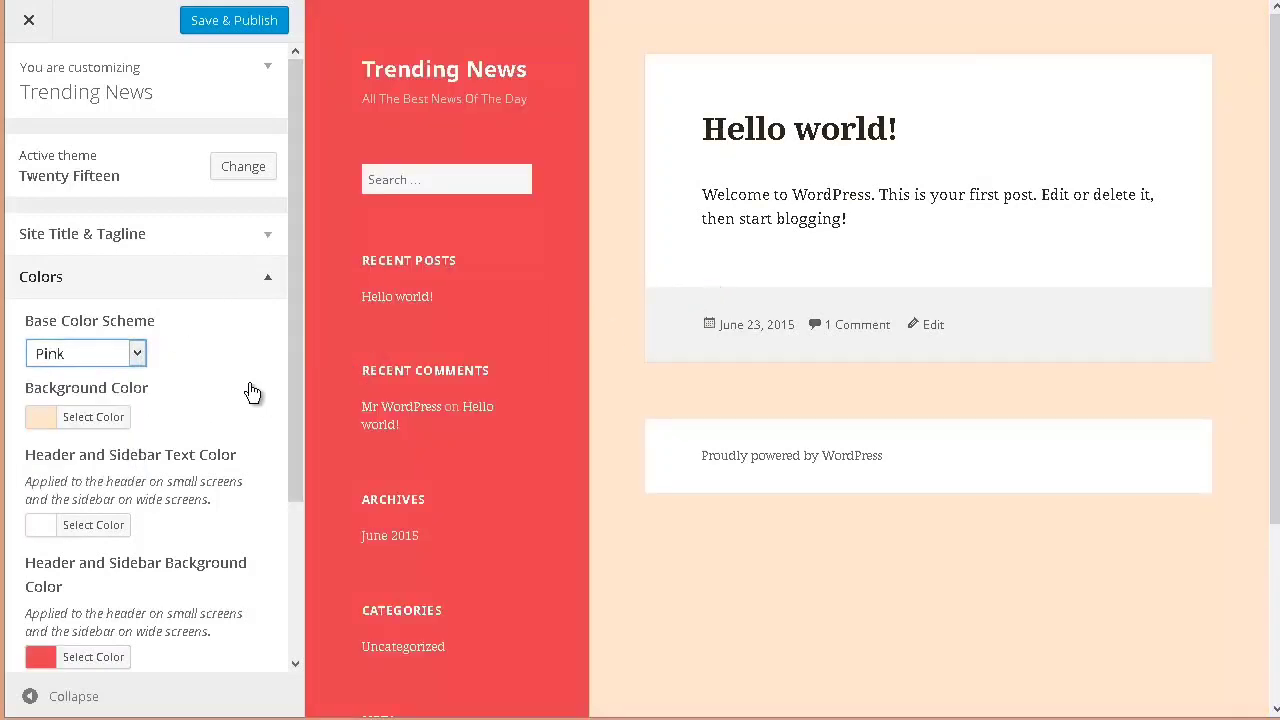
Step: Review the Header Image and Background Image options, and save and publish the theme customizations before closing the customizer
scroll(252, 390, down, 3)
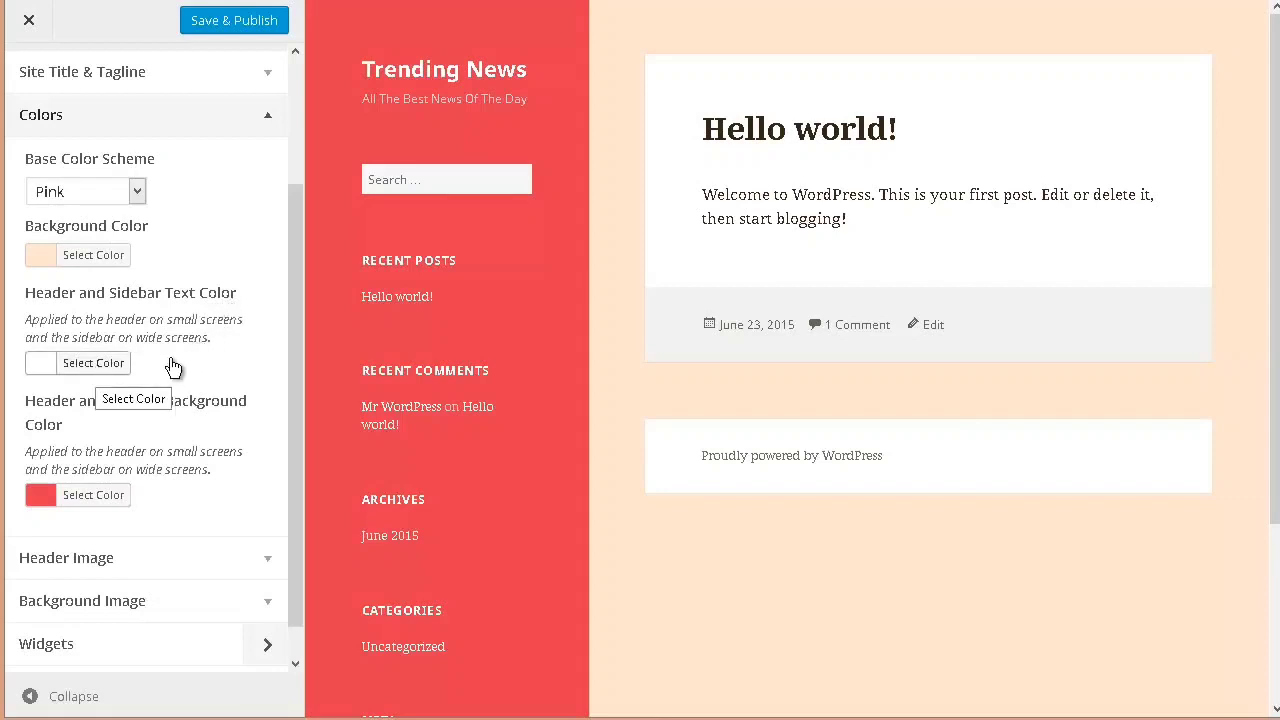
scroll(205, 360, down, 1)
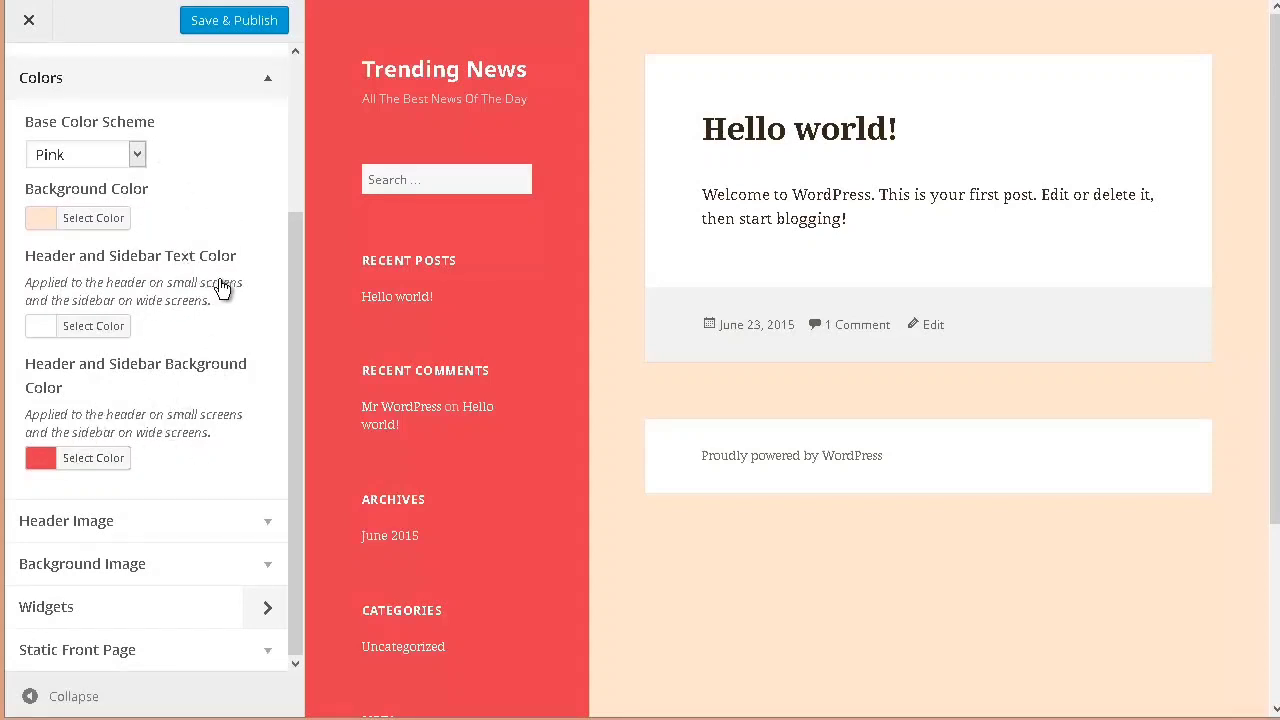
click(275, 525)
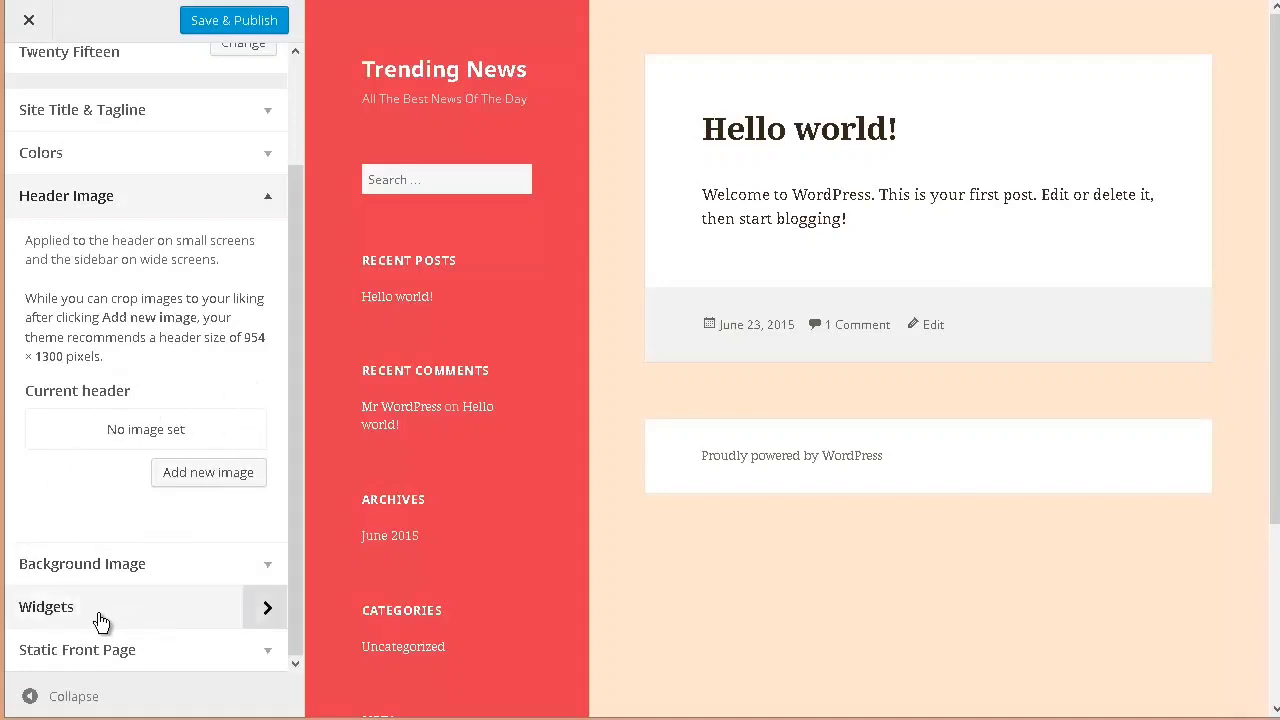
click(235, 552)
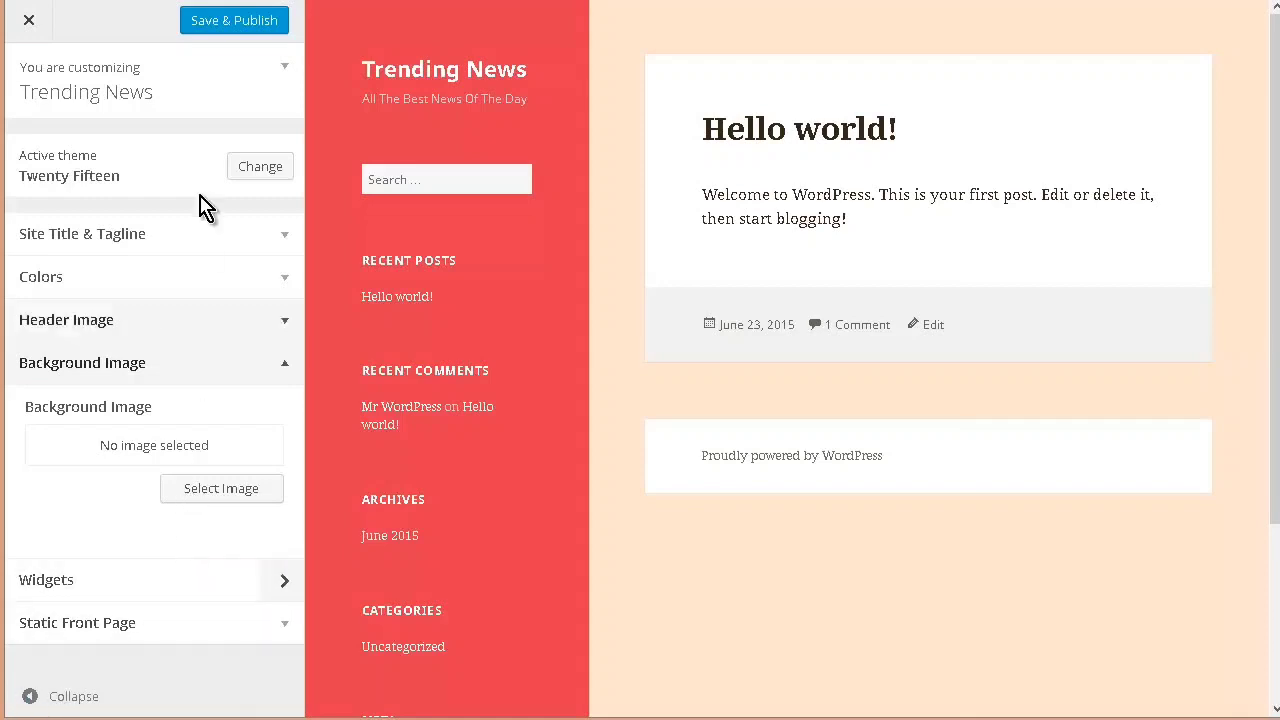
click(209, 29)
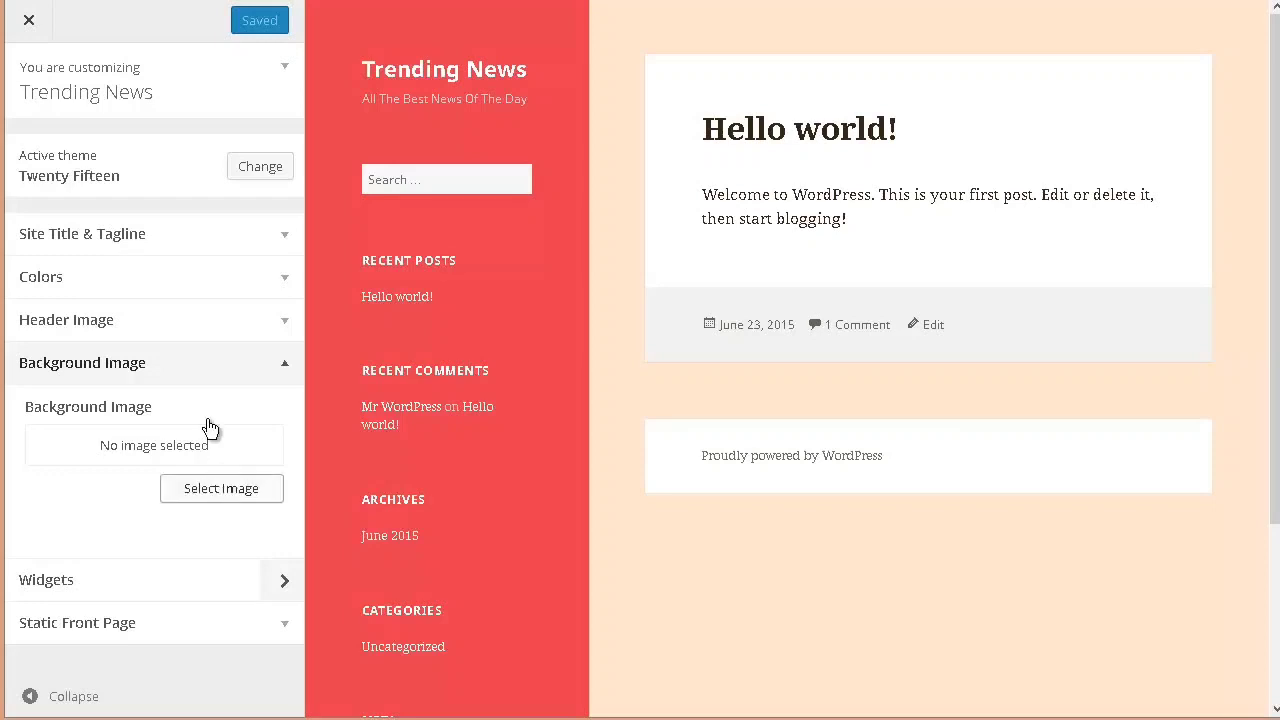
click(33, 22)
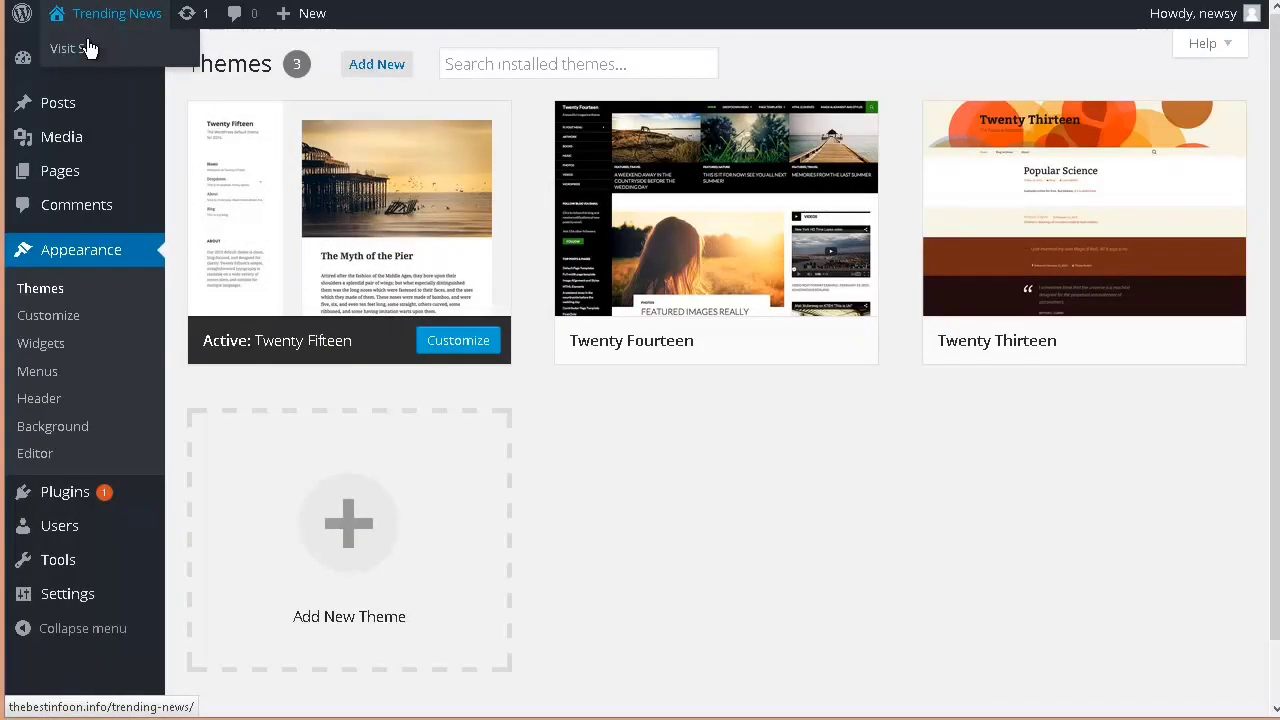
Step: Visit the site and examine its recolored phone view, including the expanded menu and the June 2015 archive link
click(103, 60)
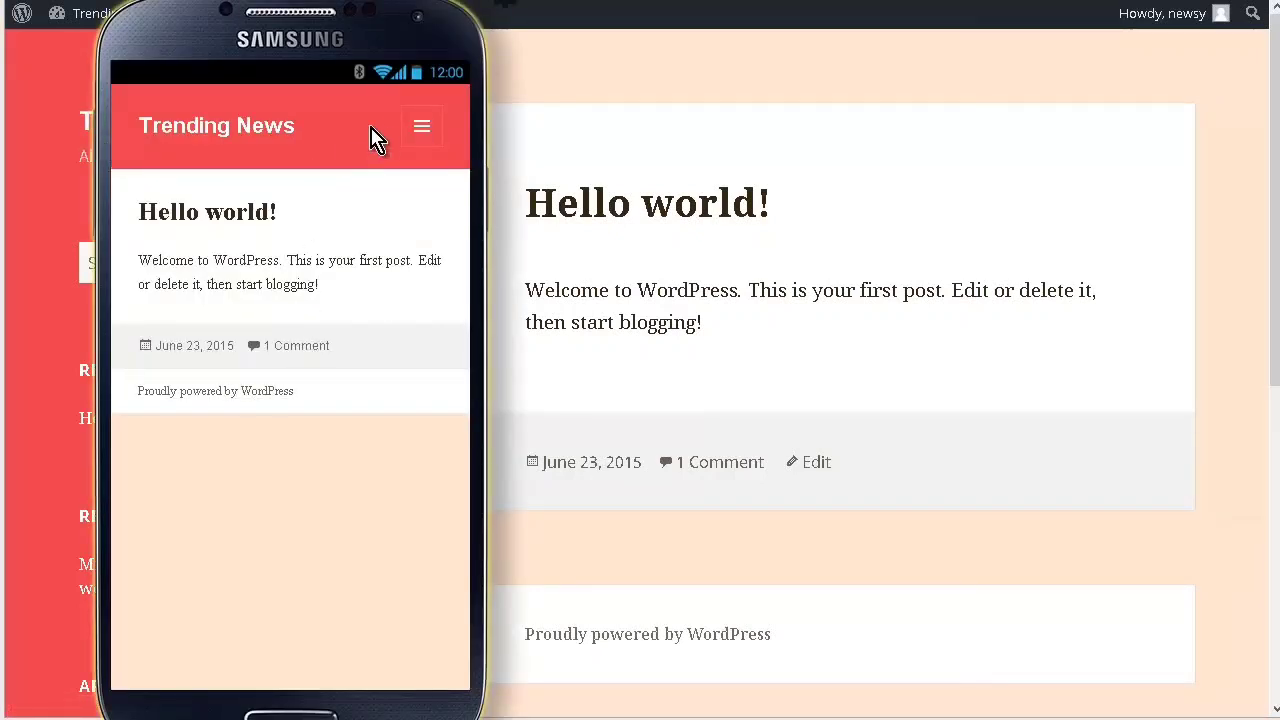
click(421, 126)
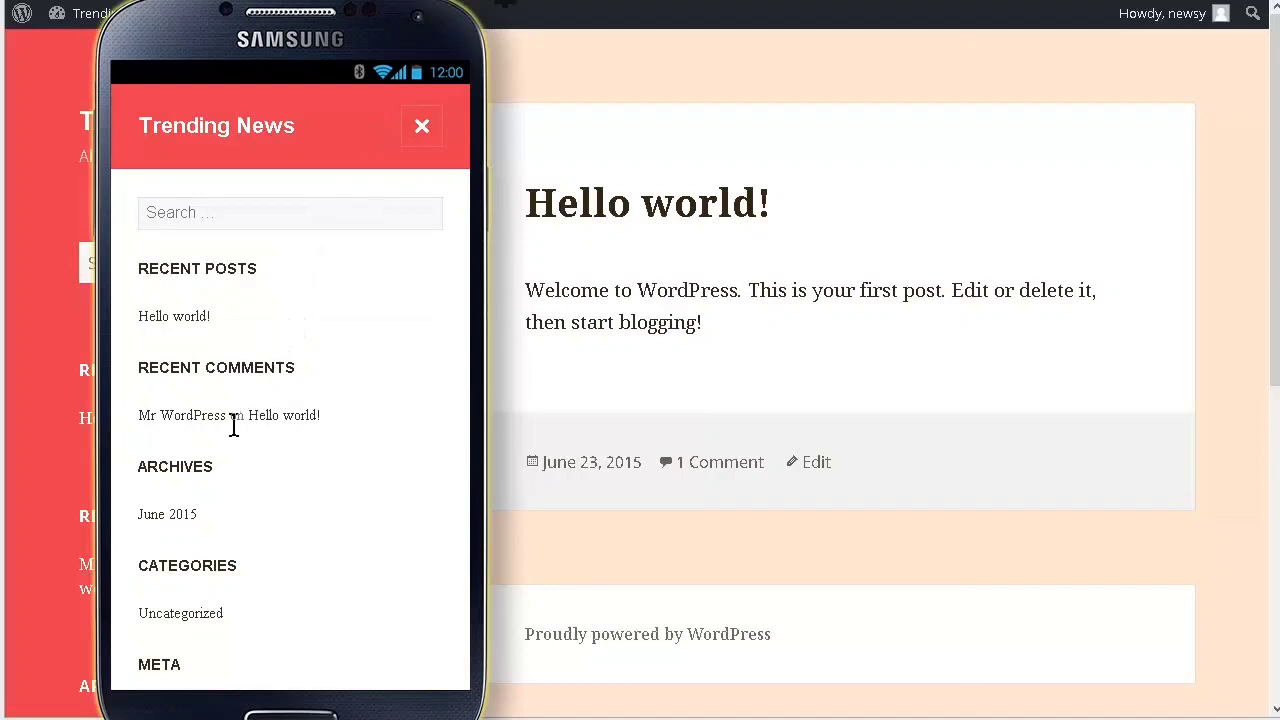
click(188, 529)
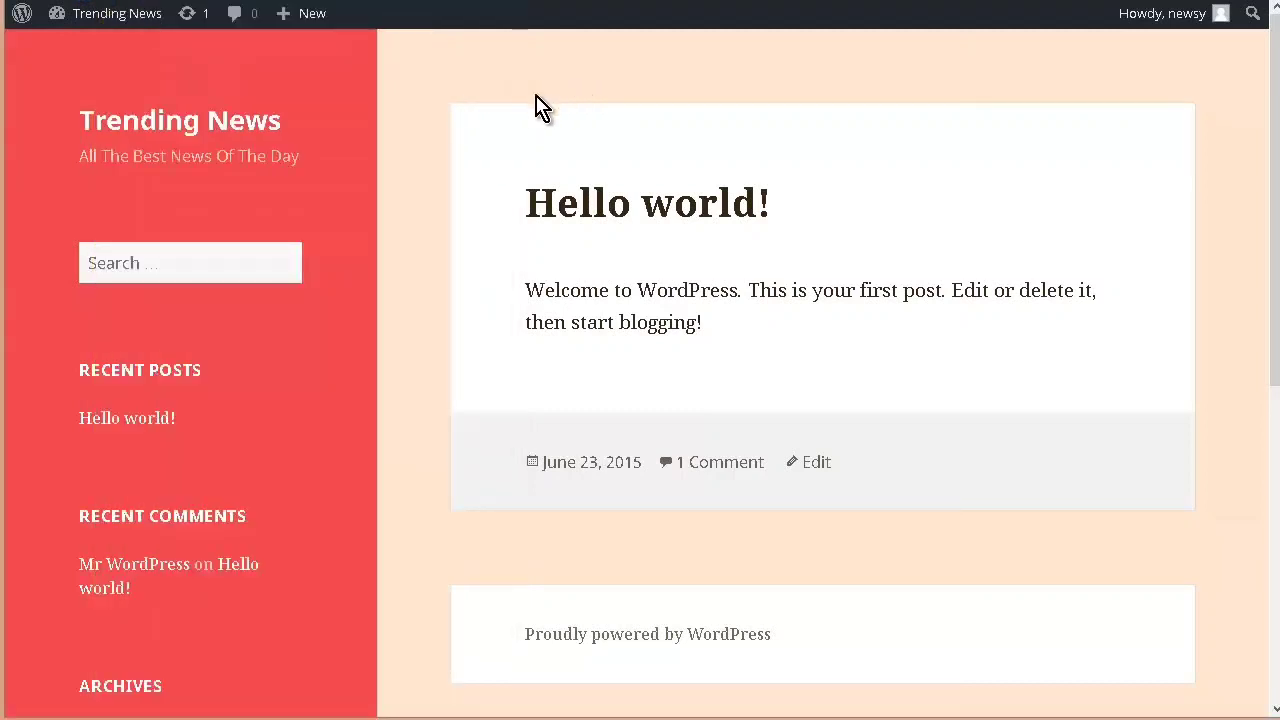
Step: Return to the dashboard and move the Hello world! post and the Sample Page to the trash
mouse_move(133, 20)
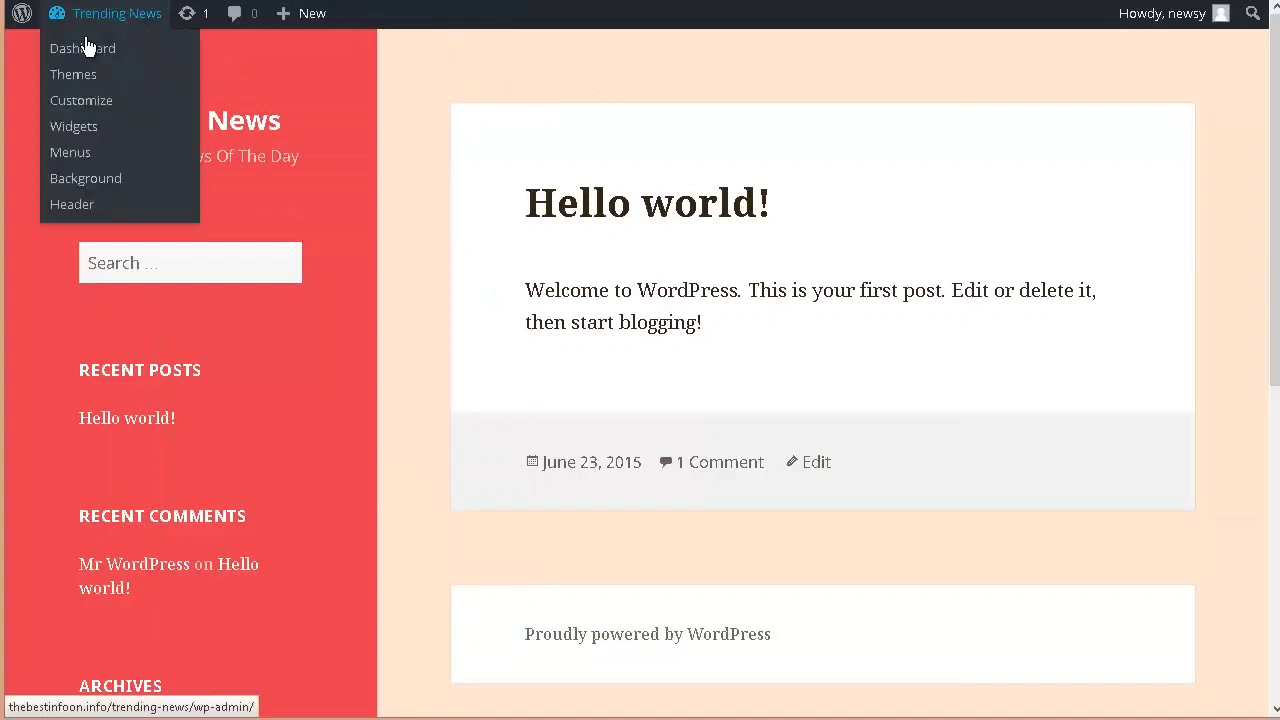
click(86, 178)
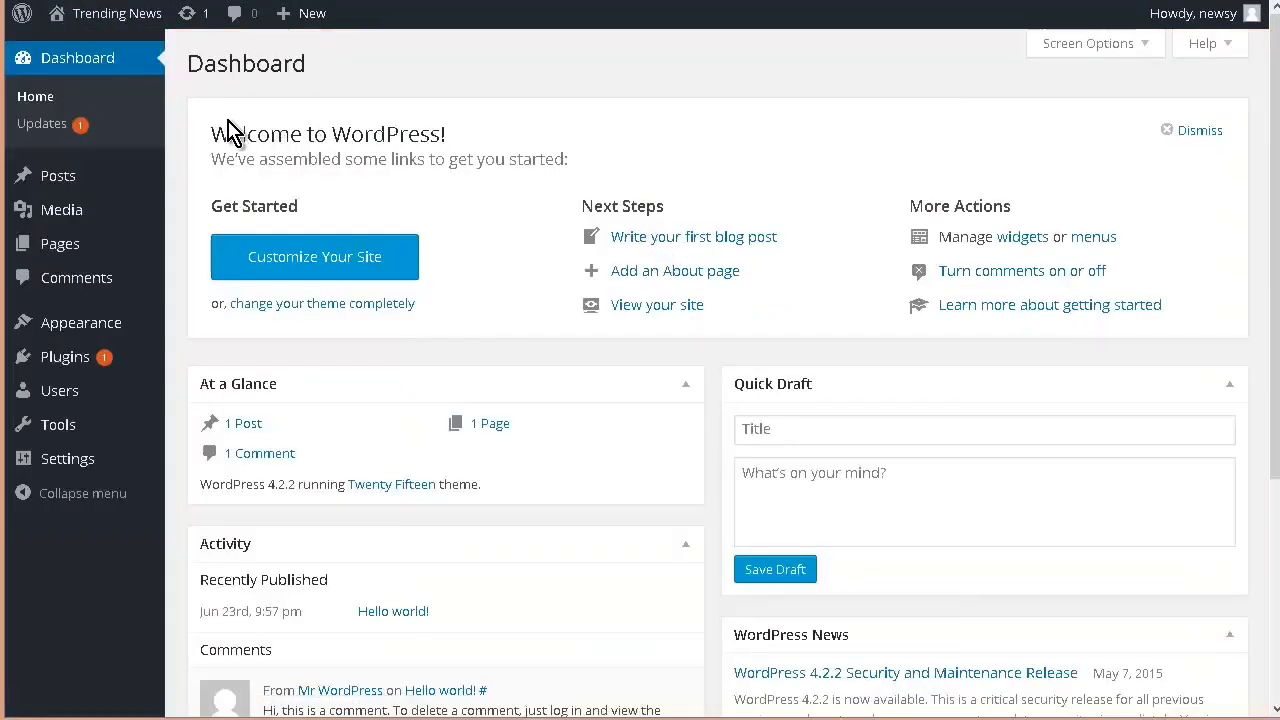
mouse_move(60, 187)
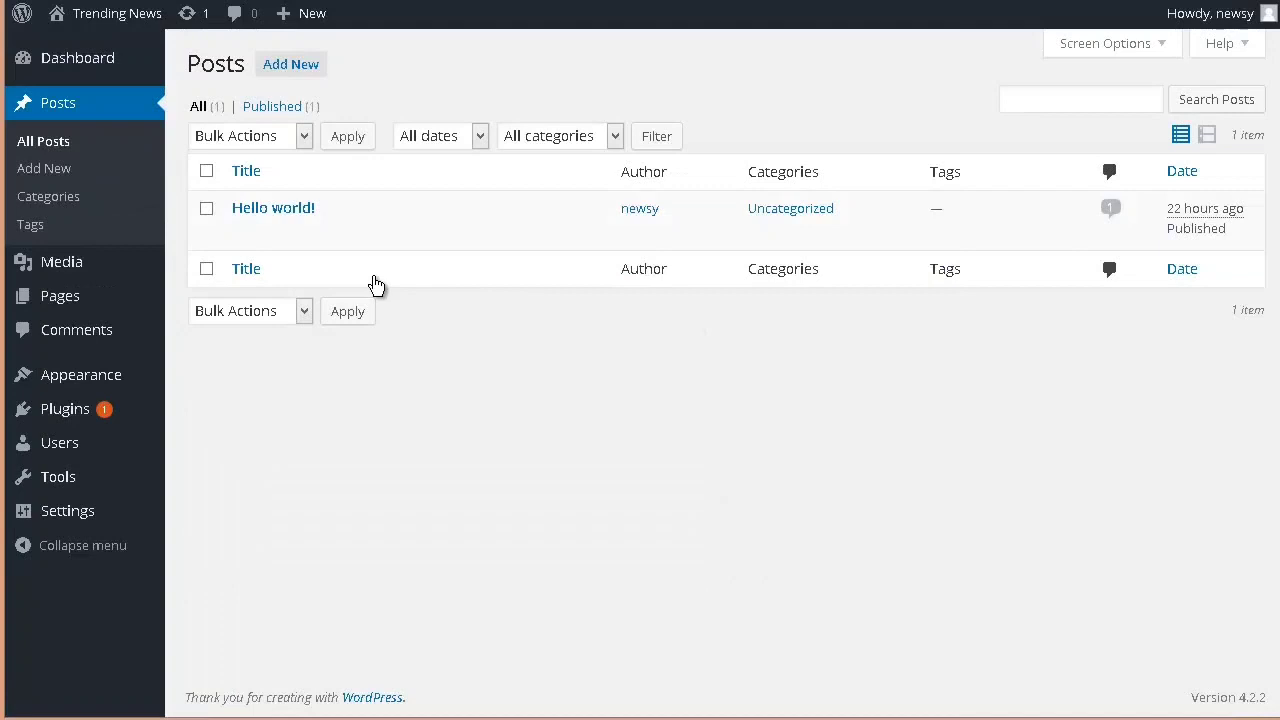
mouse_move(258, 230)
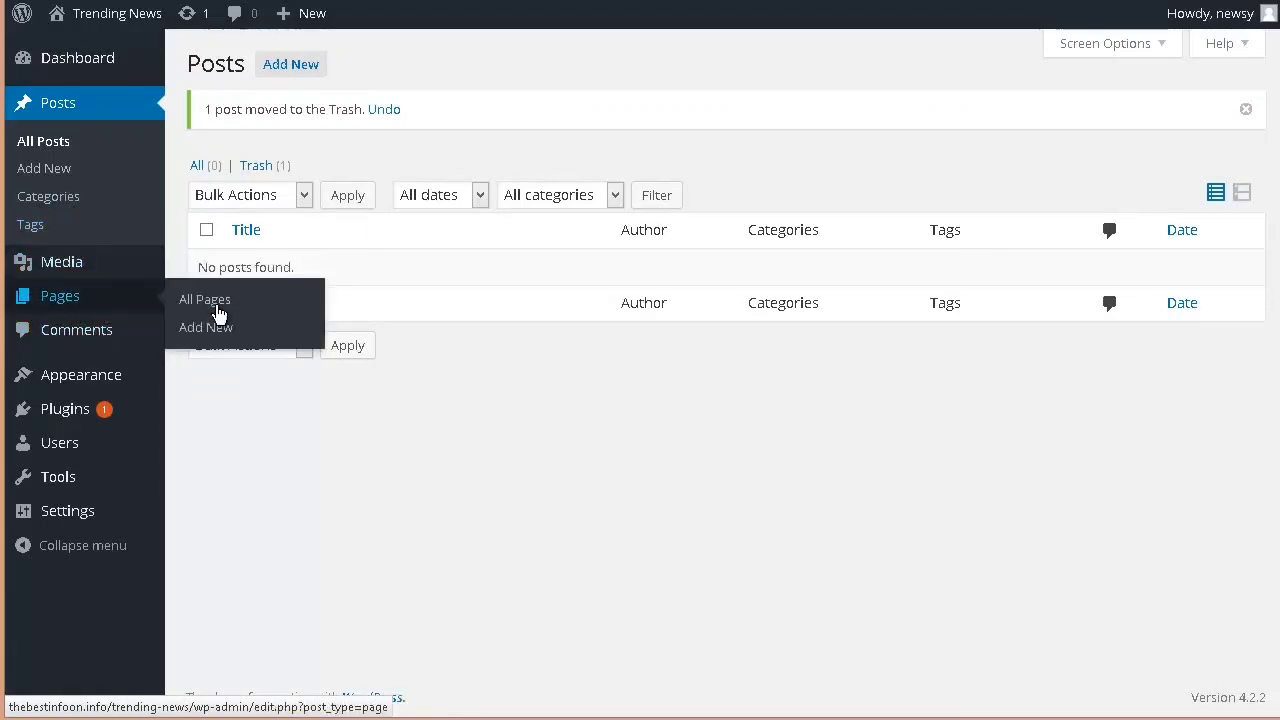
click(218, 311)
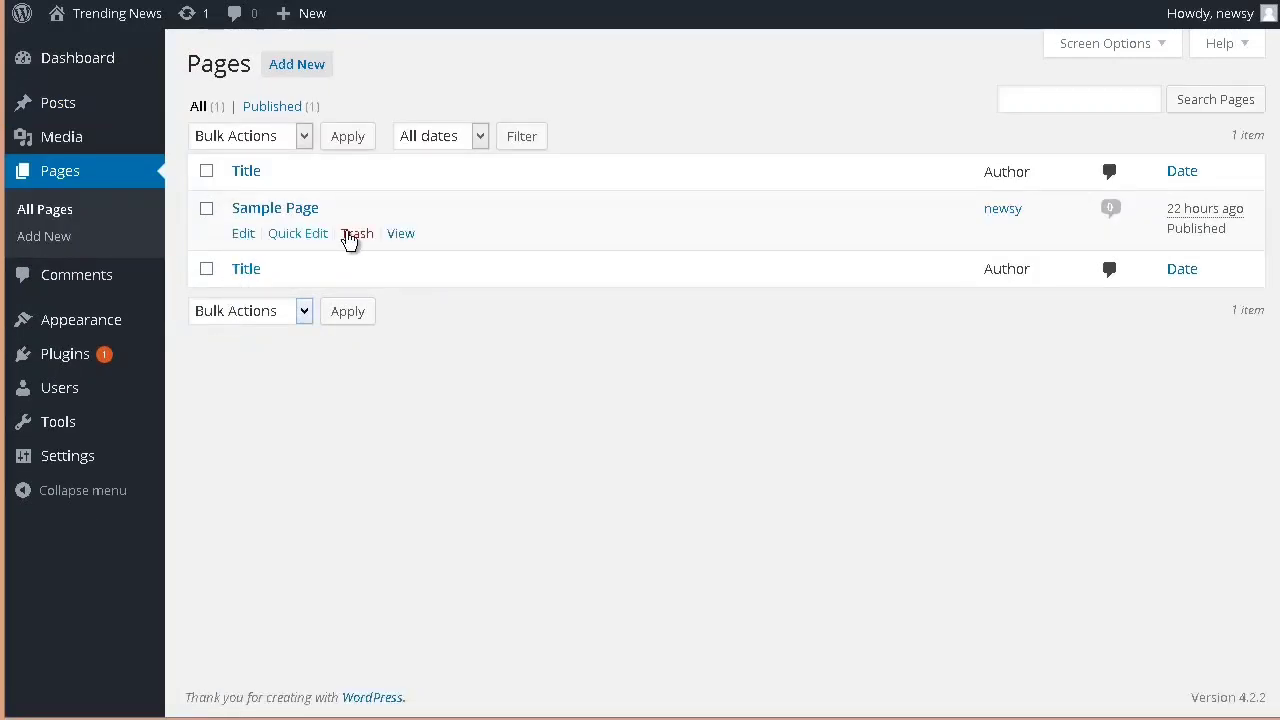
click(358, 236)
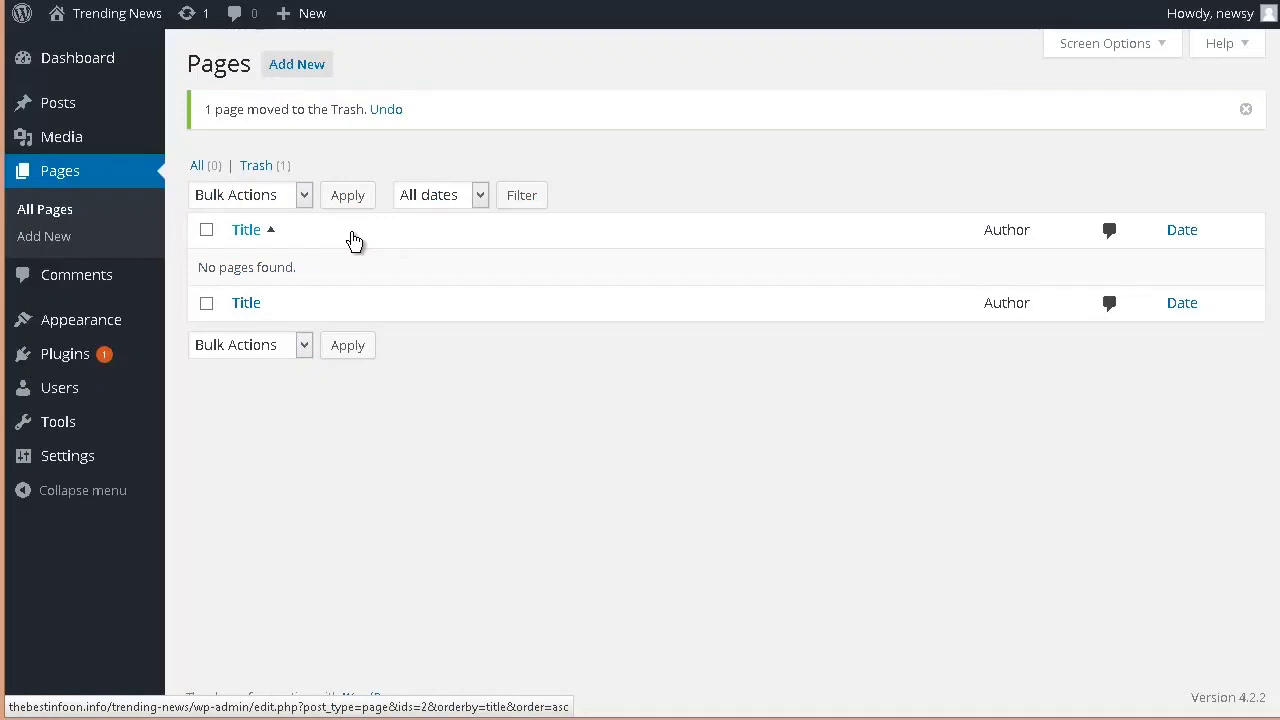
Step: Update the installed Akismet plugin to version 3.1.2, and activate it and open its account activation page
mouse_move(78, 360)
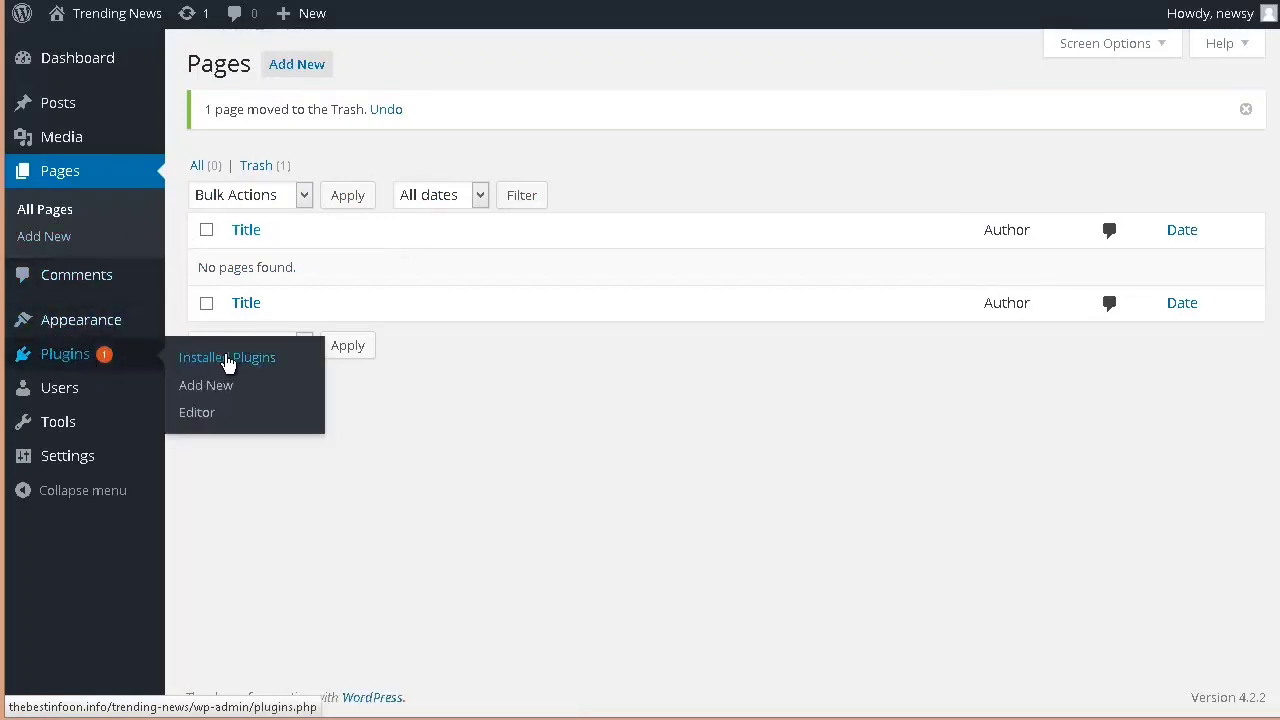
click(228, 362)
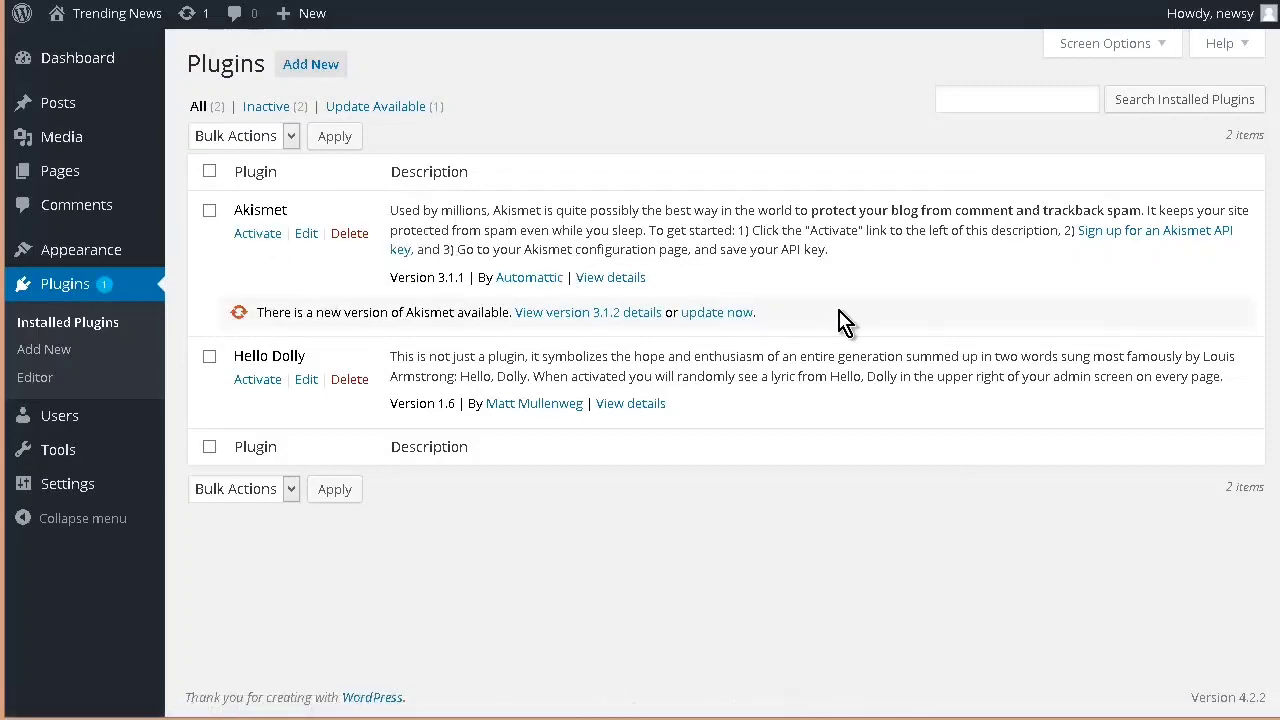
click(710, 318)
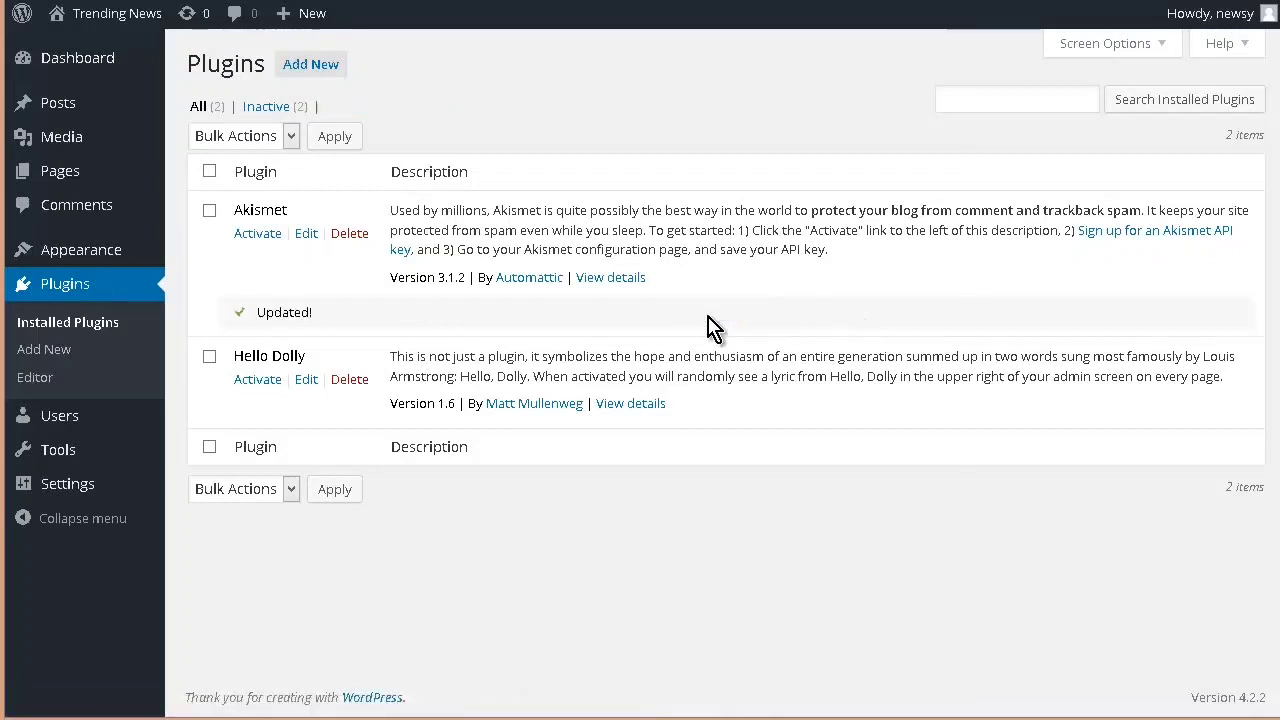
click(258, 234)
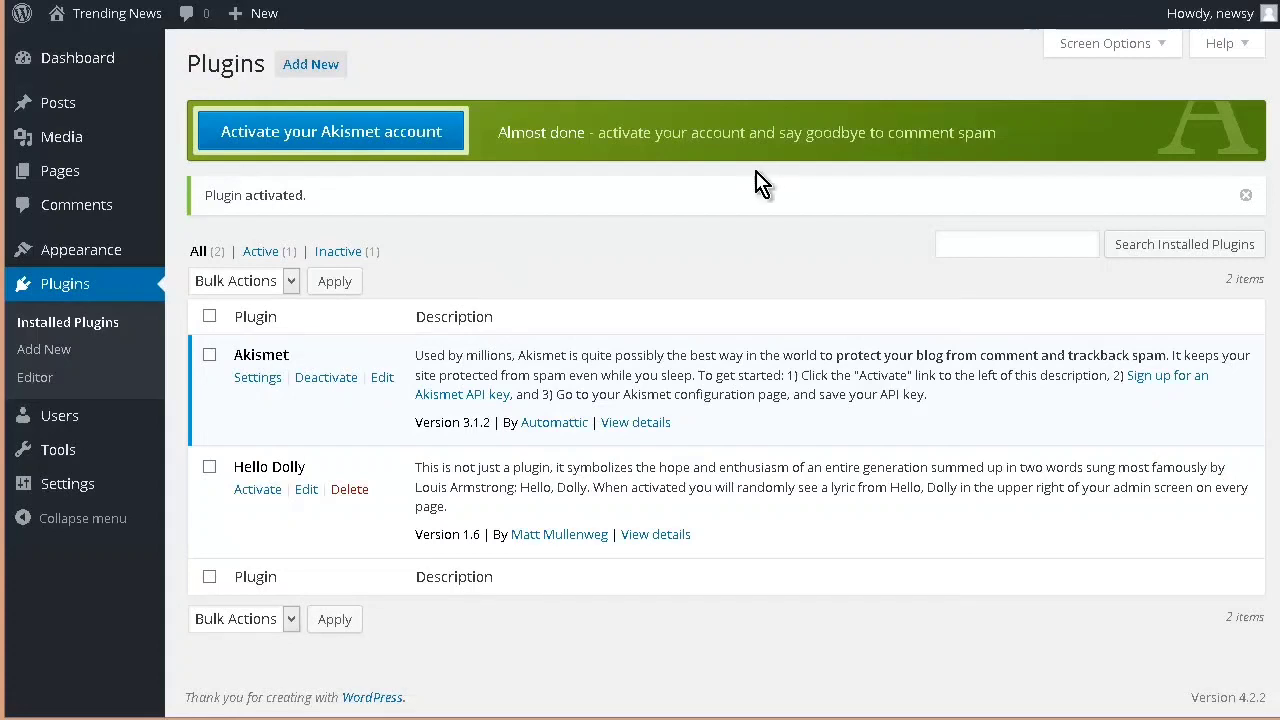
click(380, 137)
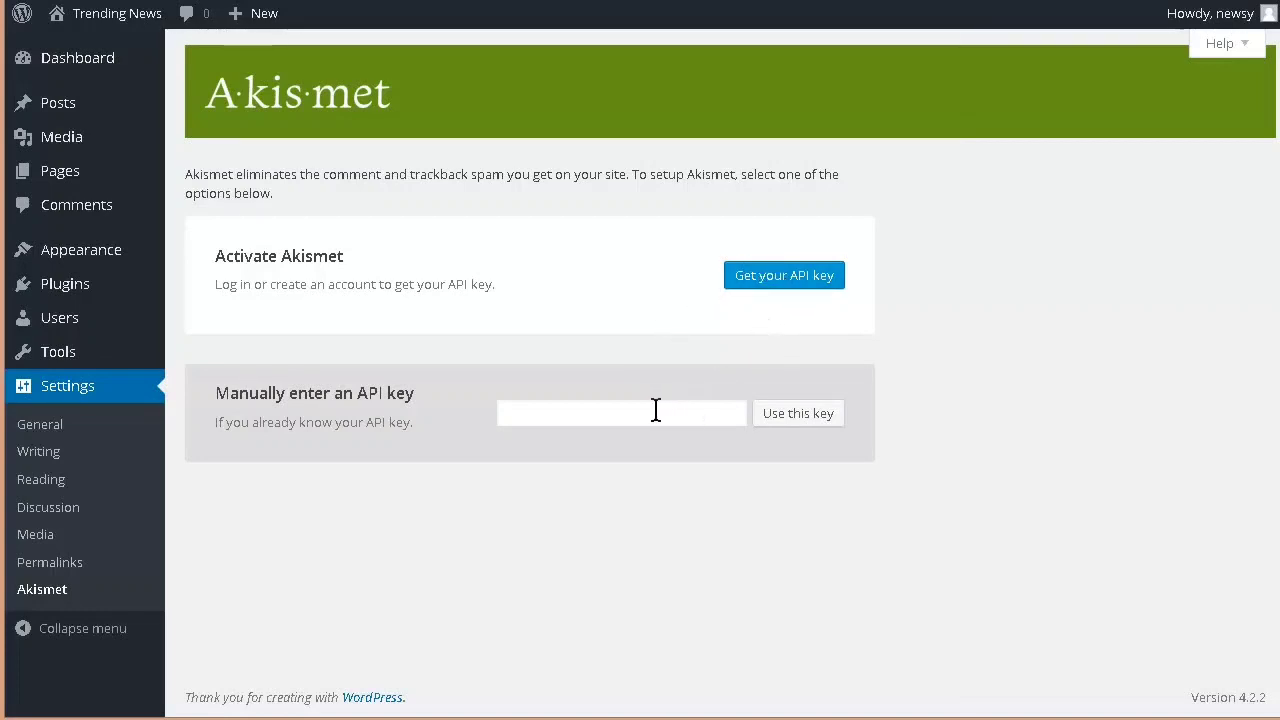
Step: Request an Akismet API key, approve access with the existing WordPress.com account, and review the Akismet subscription plans
click(802, 283)
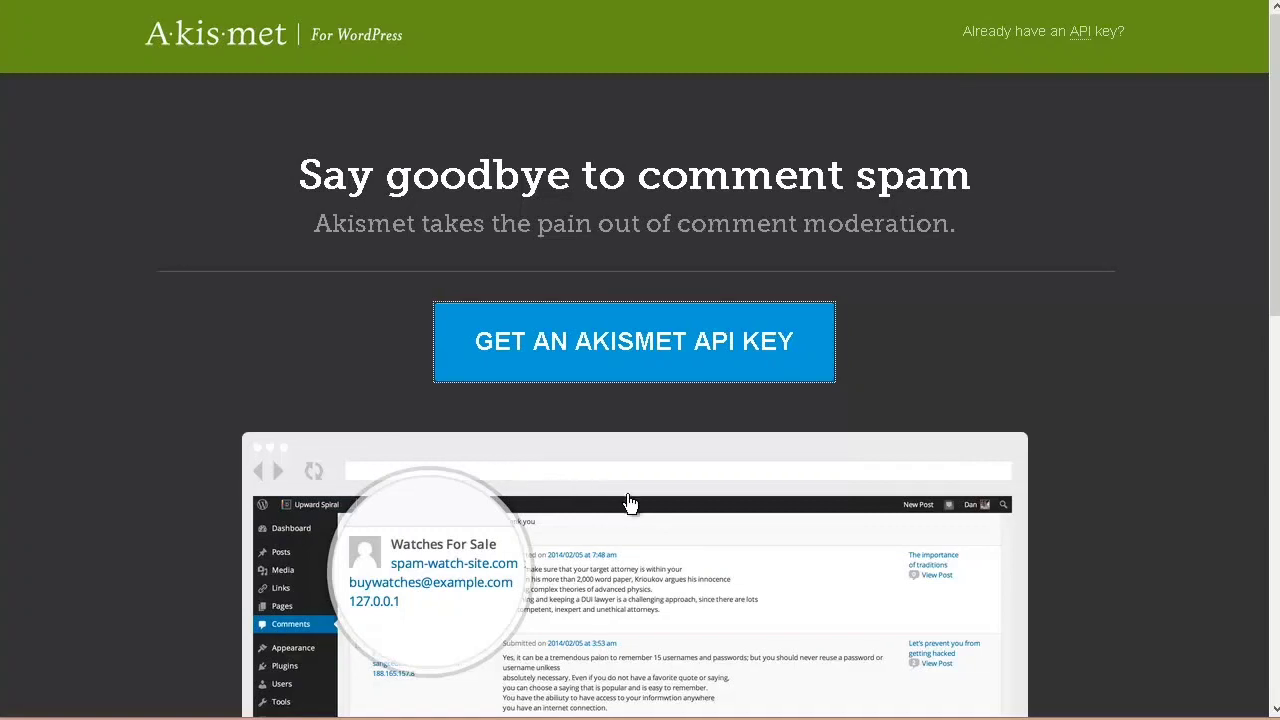
click(628, 348)
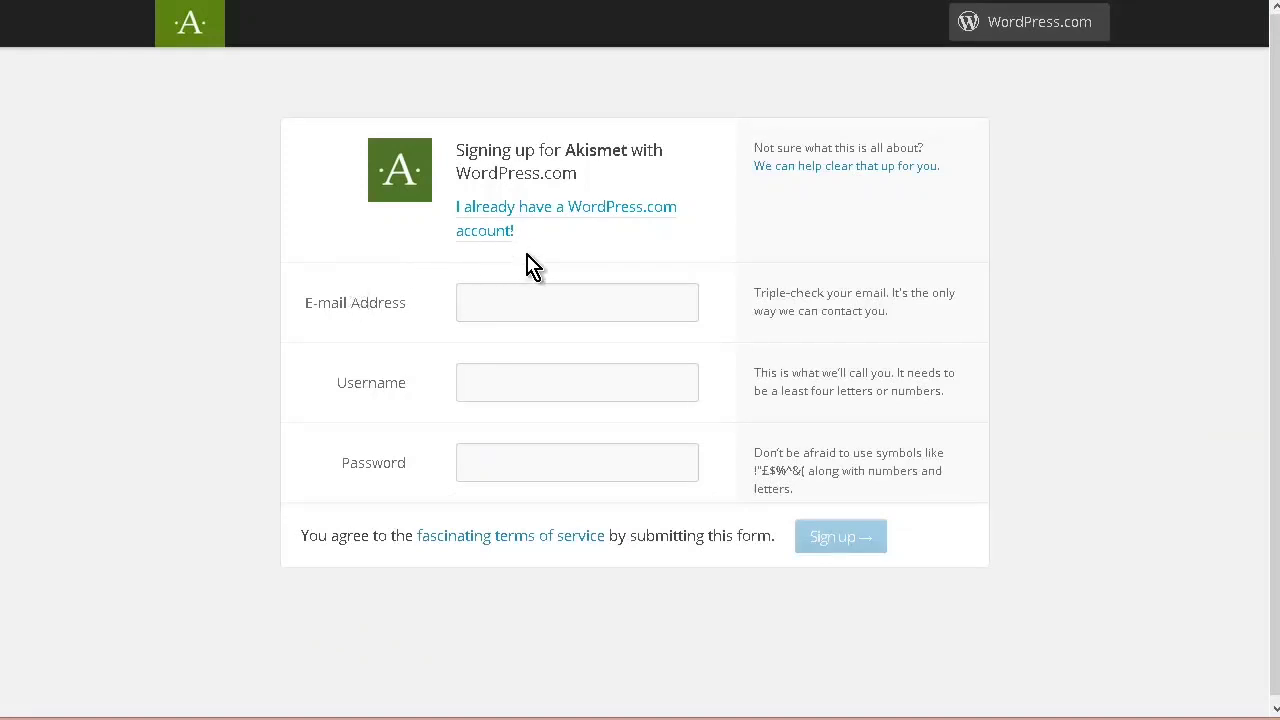
click(603, 216)
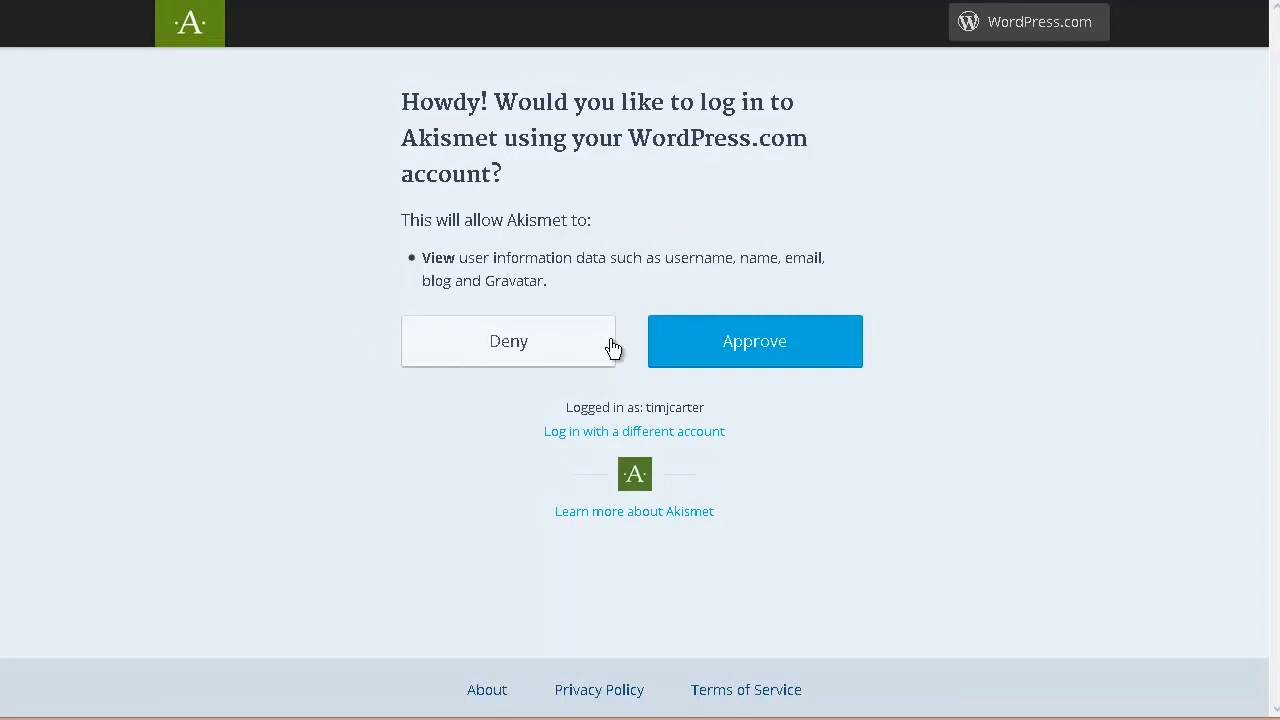
click(759, 350)
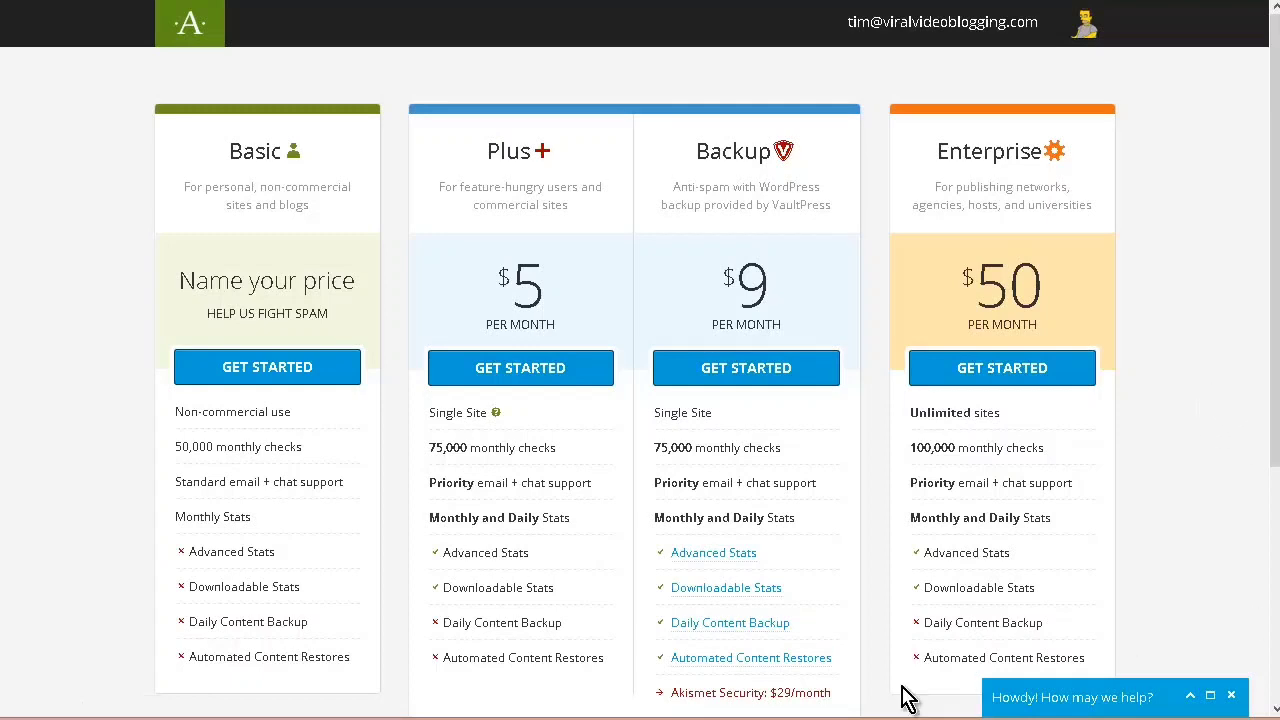
scroll(563, 651, down, 2)
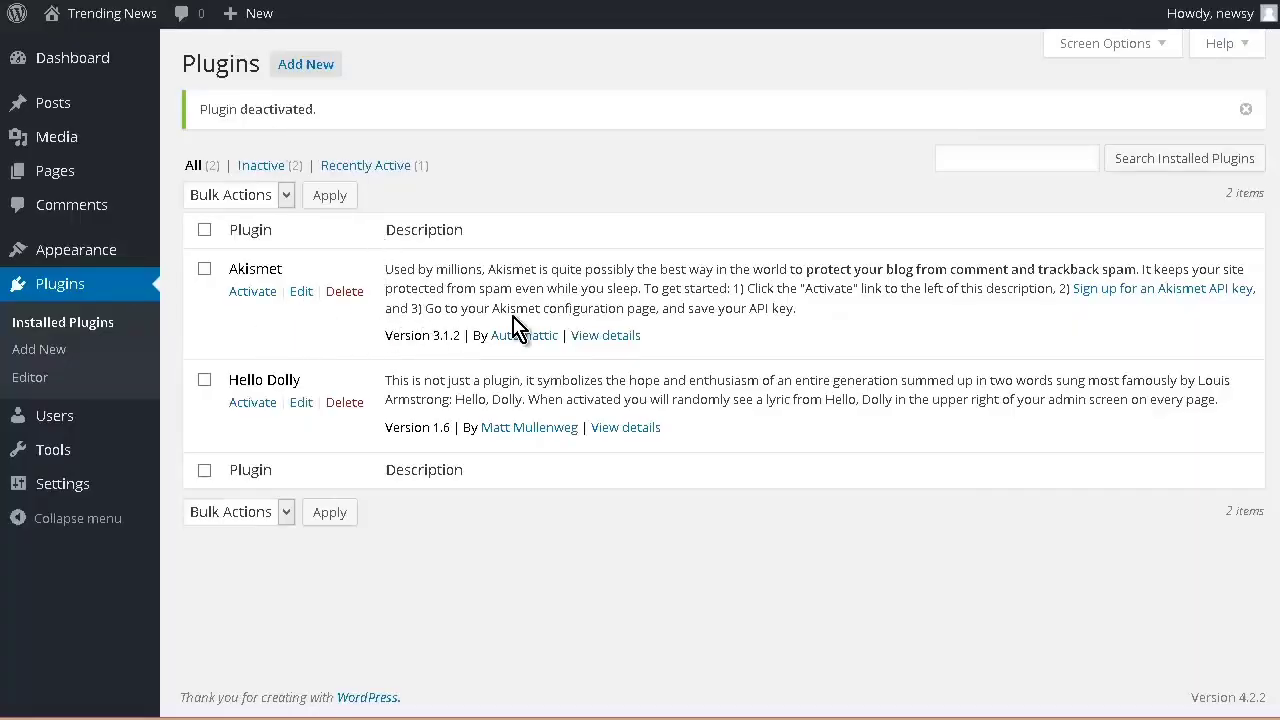
Step: Install and activate the All in One SEO Pack plugin from the popular plugins and dismiss its welcome notice
click(324, 68)
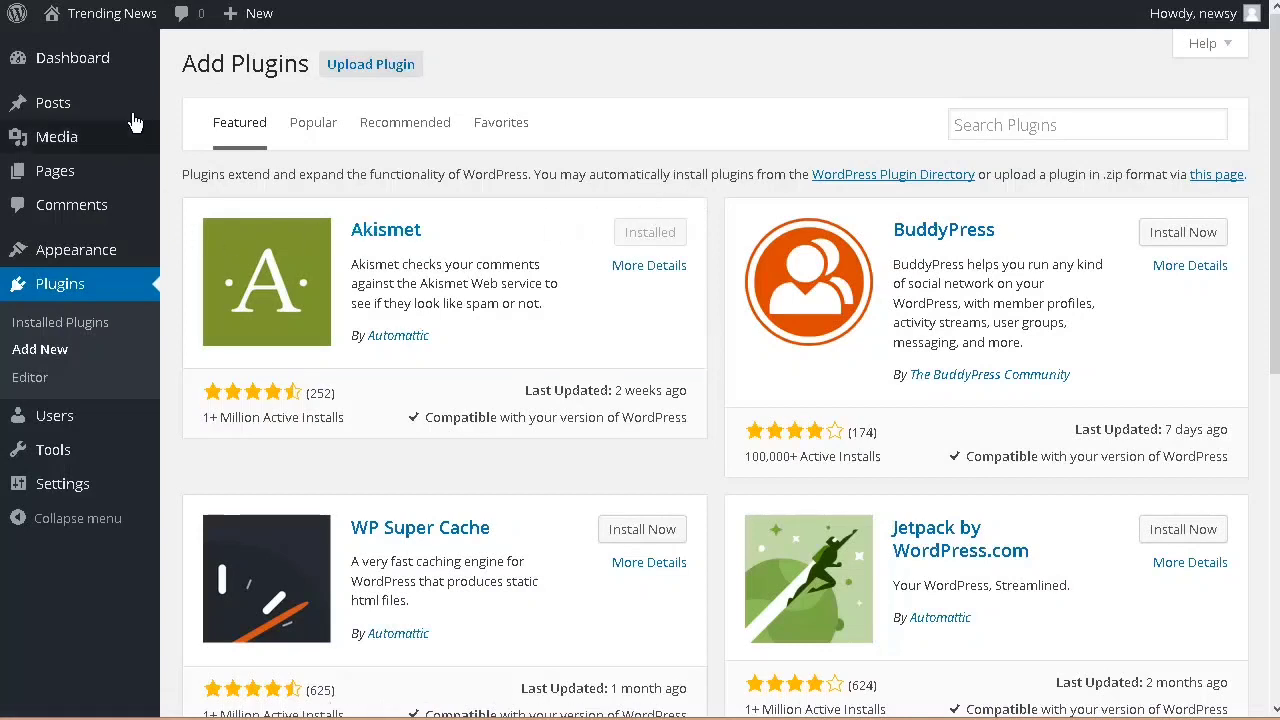
click(317, 128)
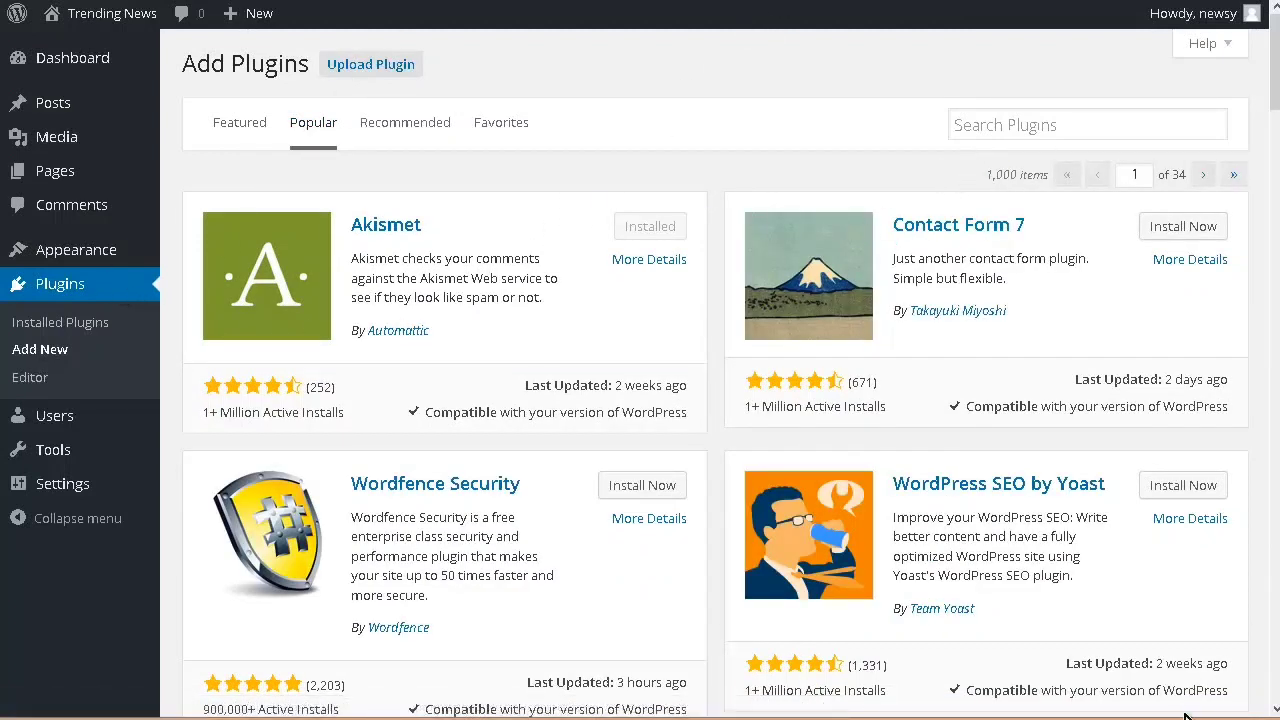
scroll(1040, 520, down, 4)
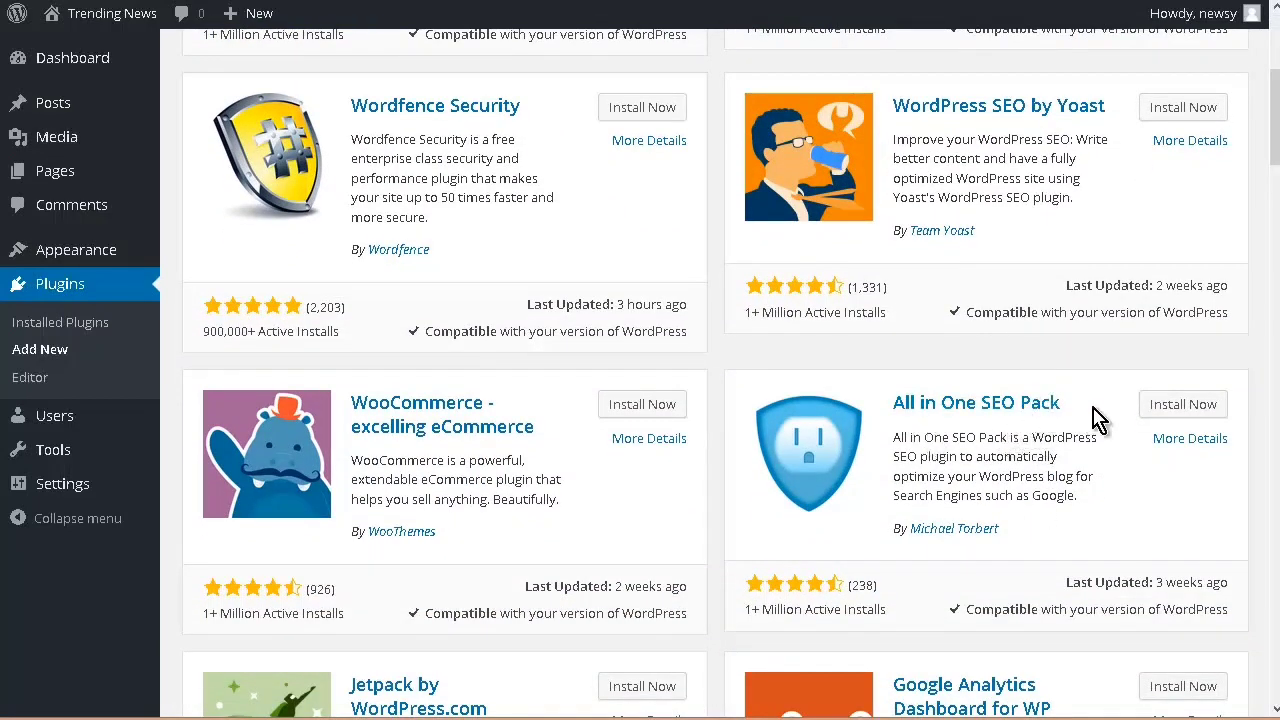
click(1182, 404)
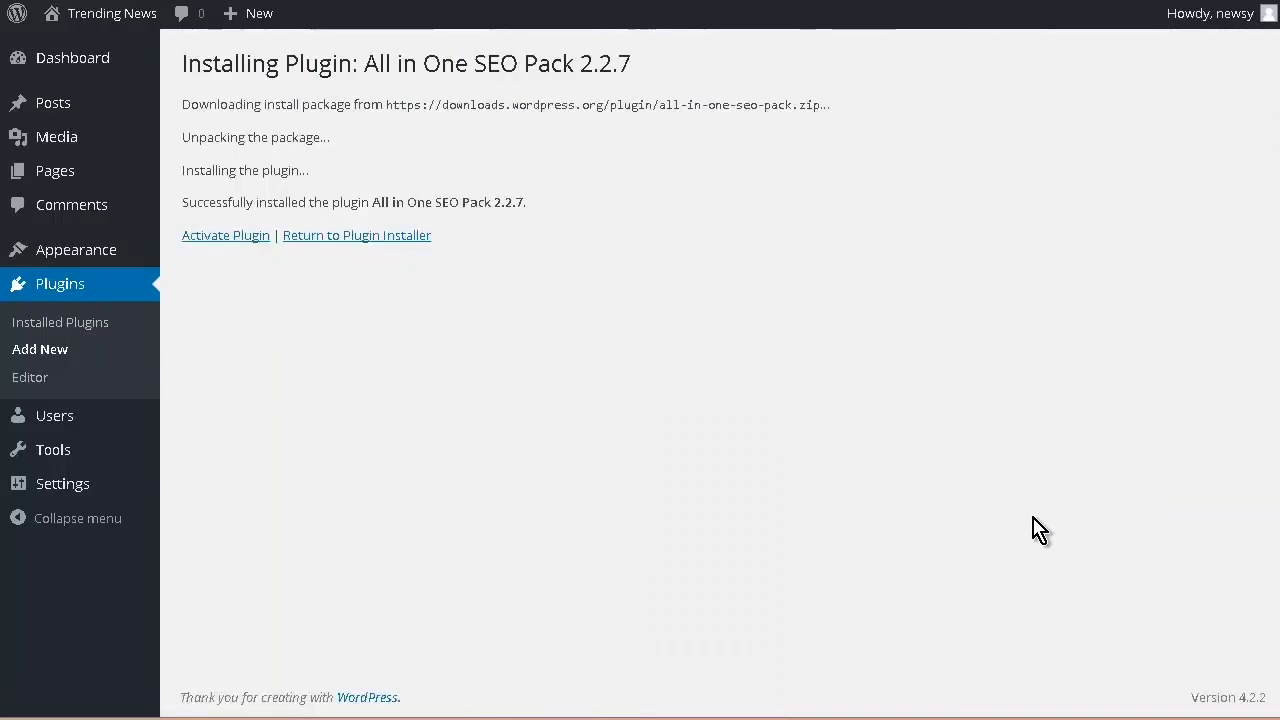
click(214, 240)
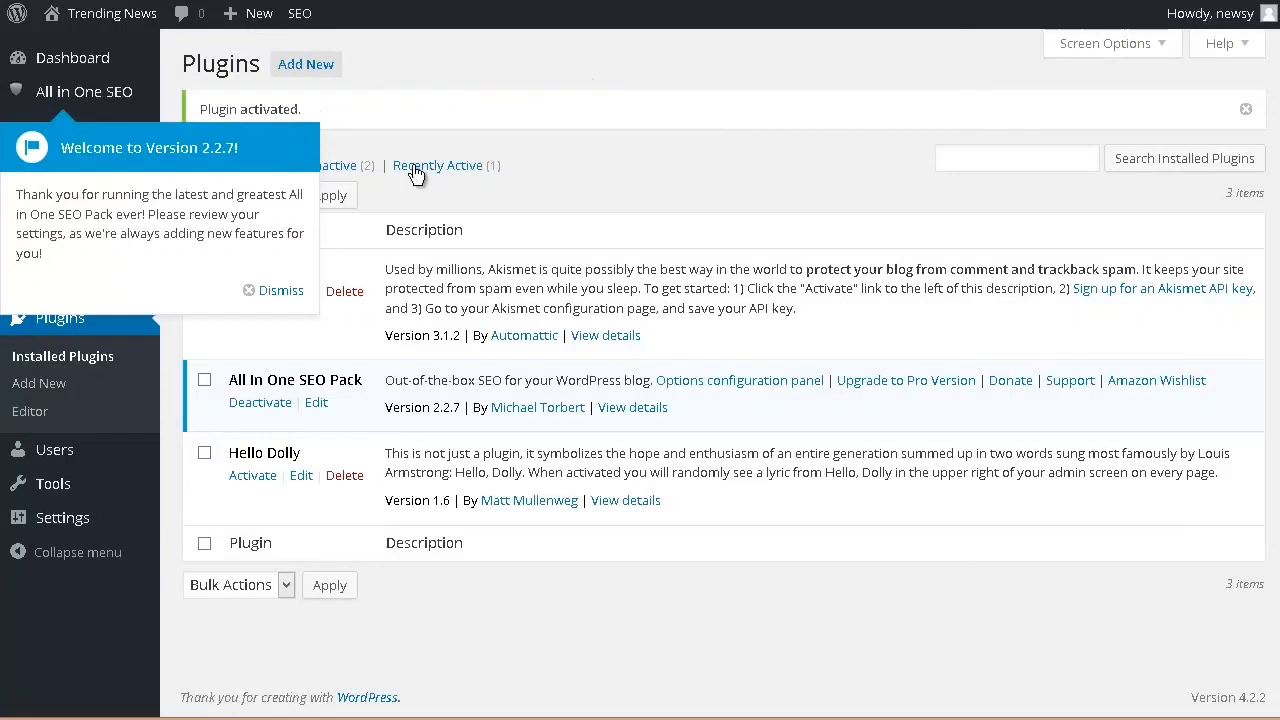
click(276, 290)
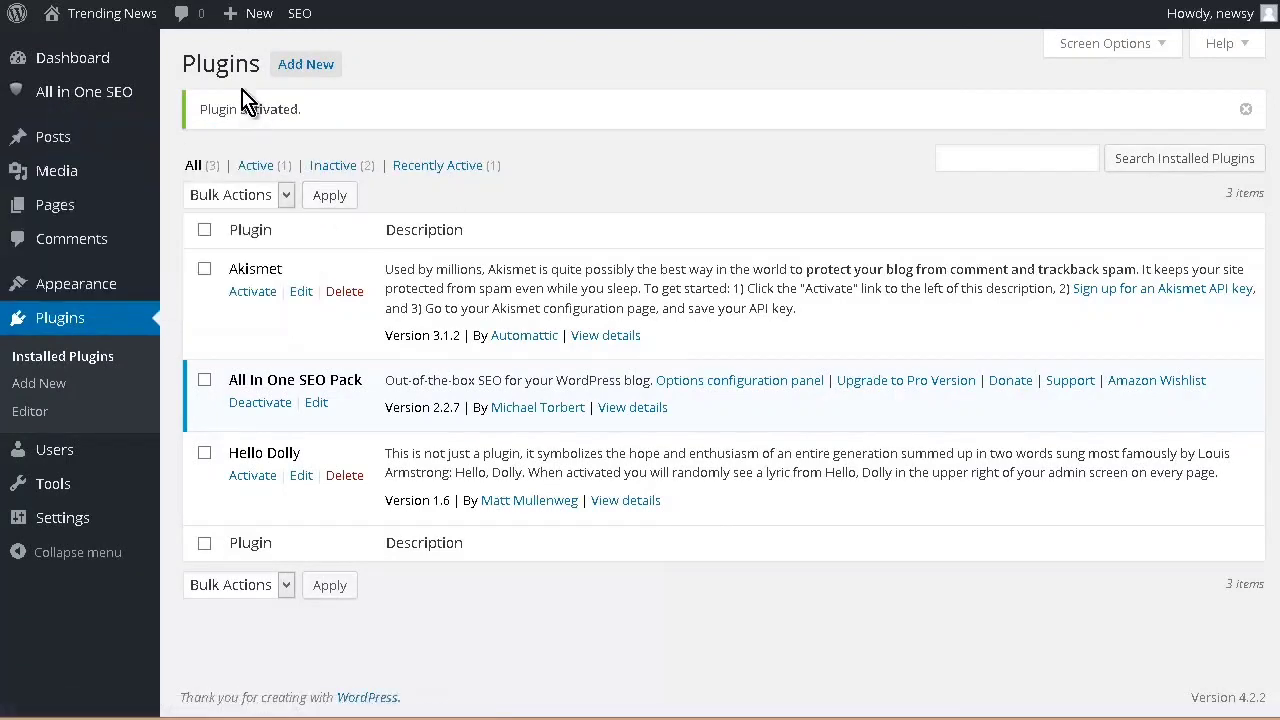
Step: Find the Google XML Sitemaps plugin among the popular plugins, and install and activate it
click(302, 62)
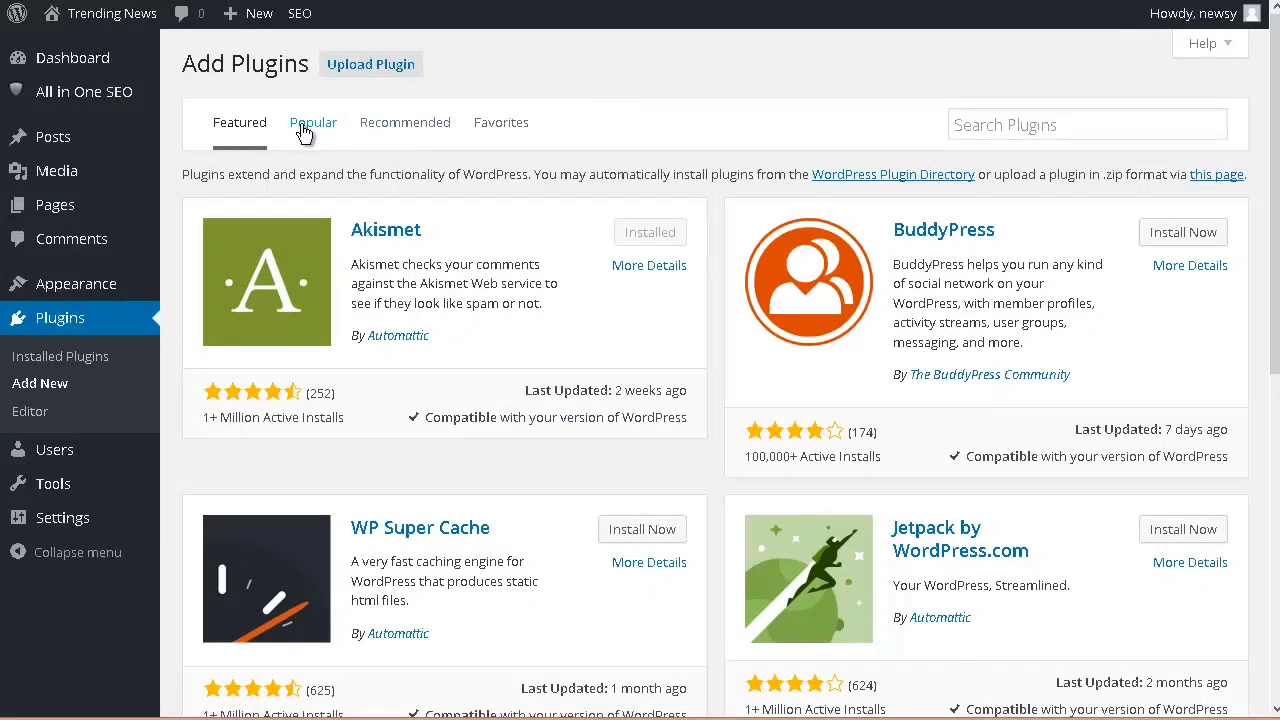
click(299, 128)
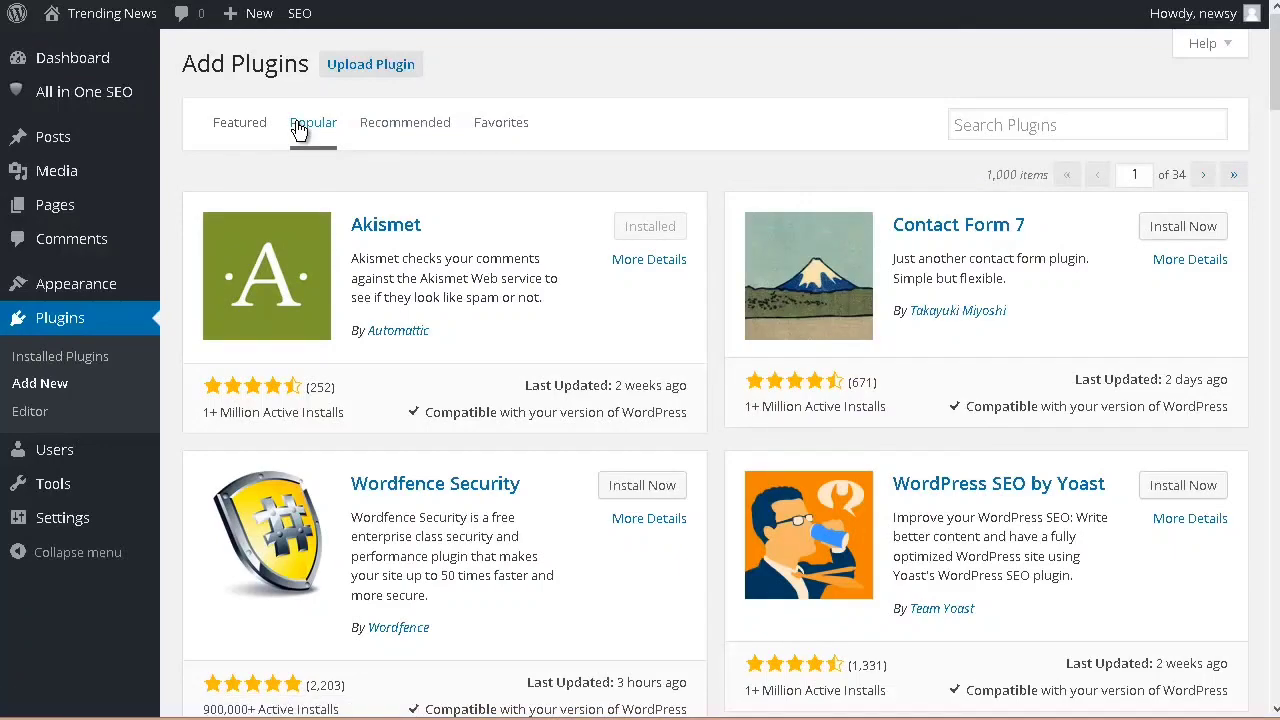
scroll(299, 128, down, 6)
scroll(299, 128, down, 9)
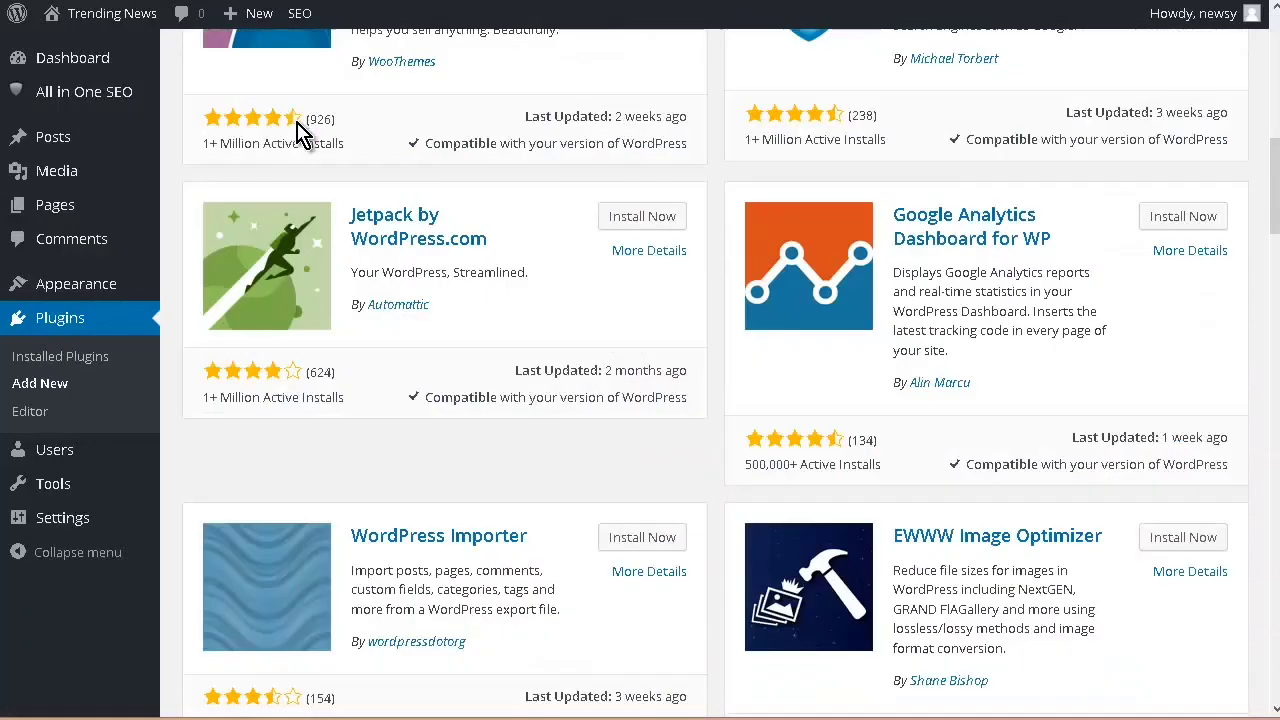
scroll(299, 128, down, 7)
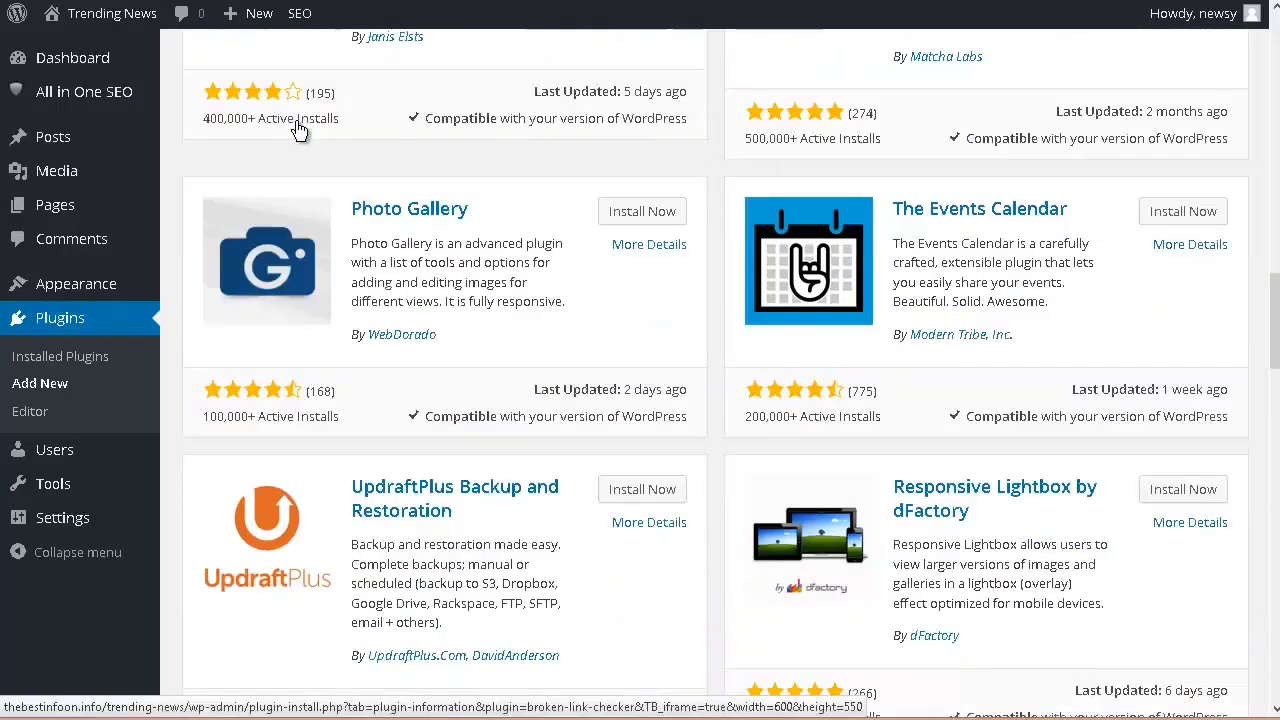
scroll(303, 135, down, 6)
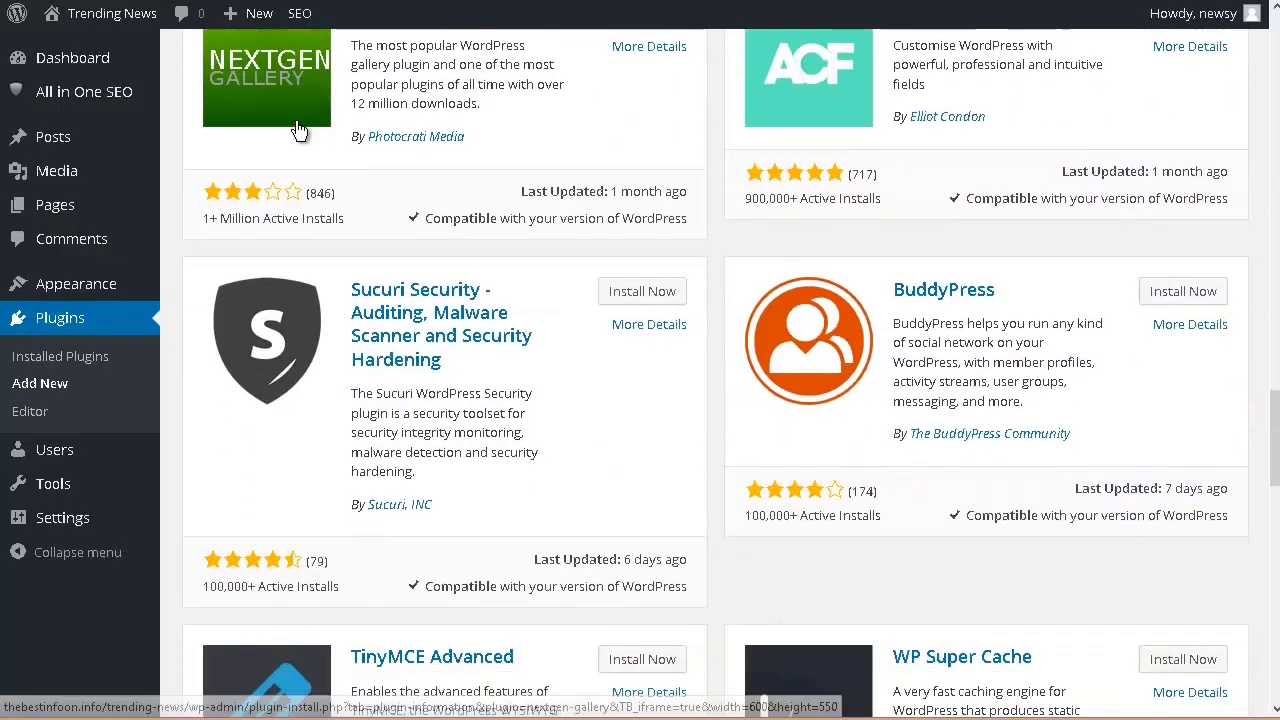
scroll(303, 135, down, 4)
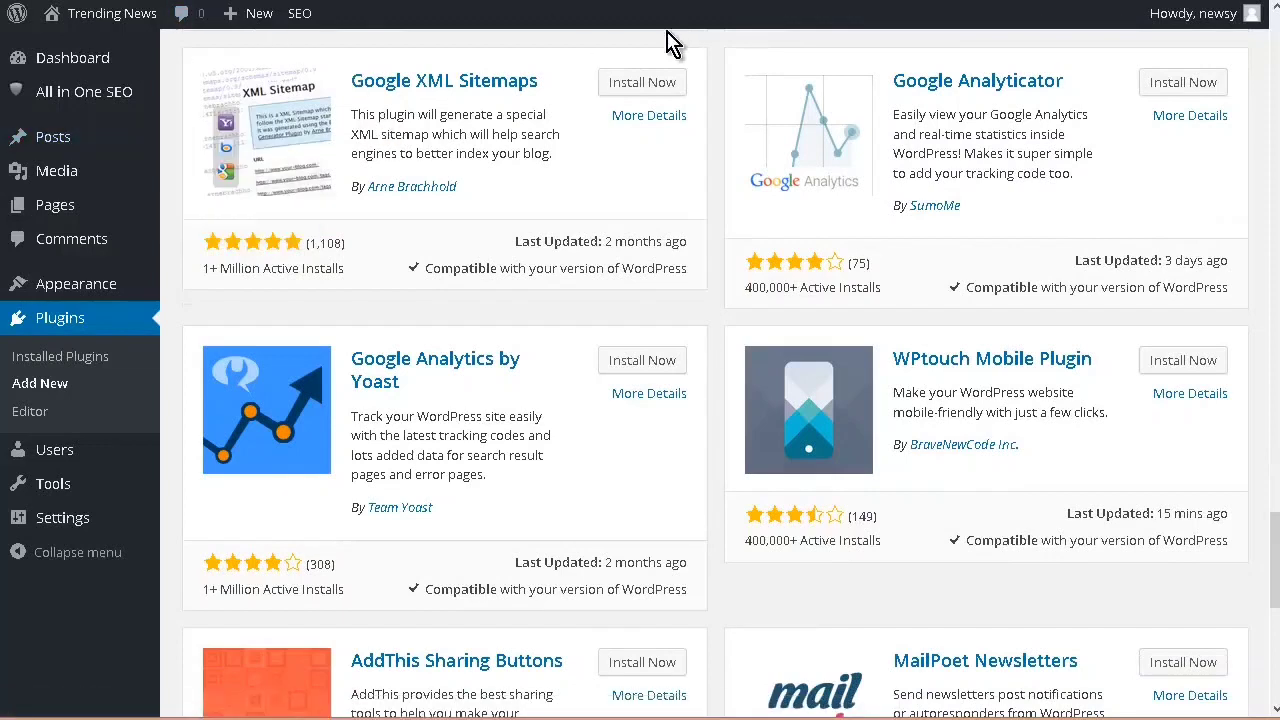
click(641, 82)
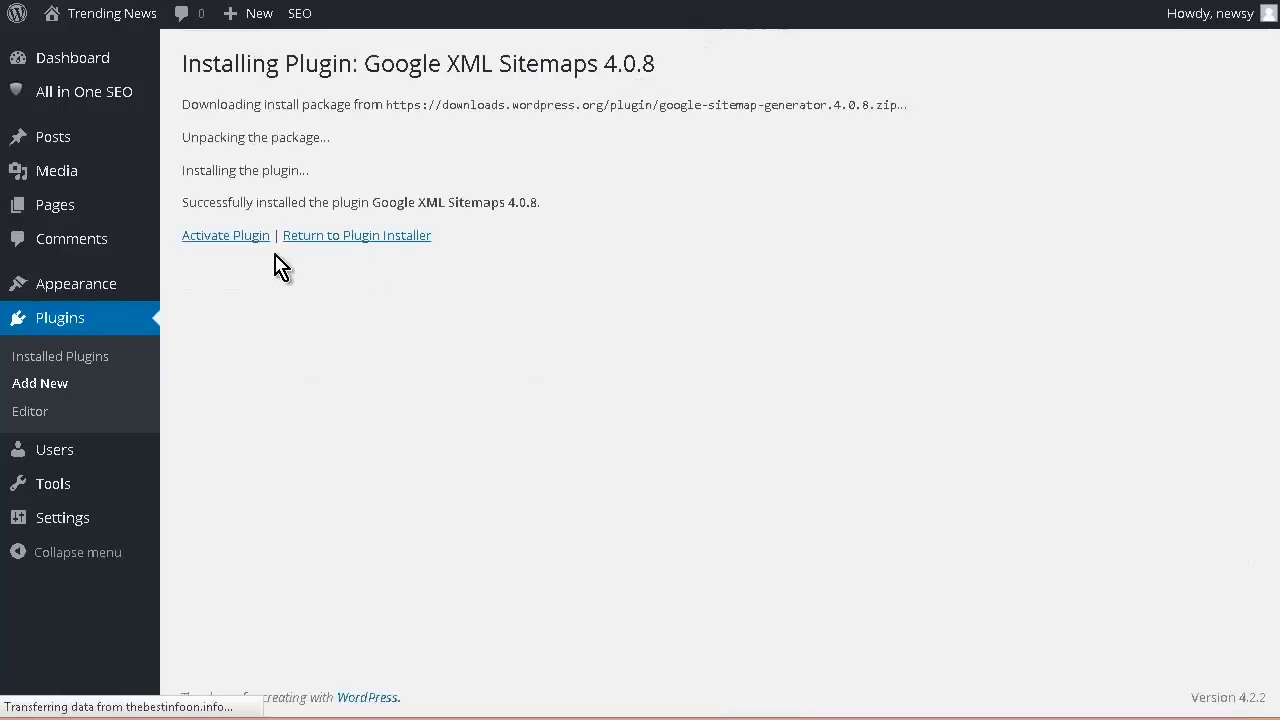
click(205, 241)
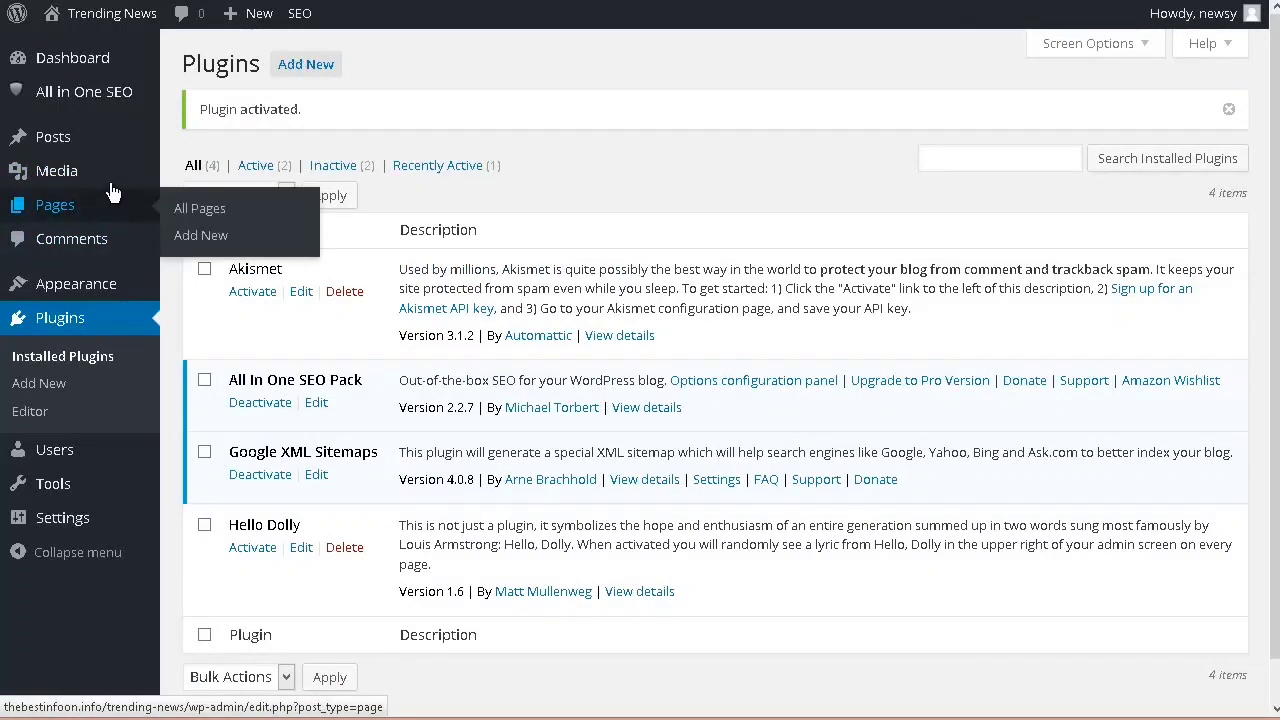
Step: Open the All in One SEO general settings and review the canonical URL, home page, keyword and title options
mouse_move(100, 98)
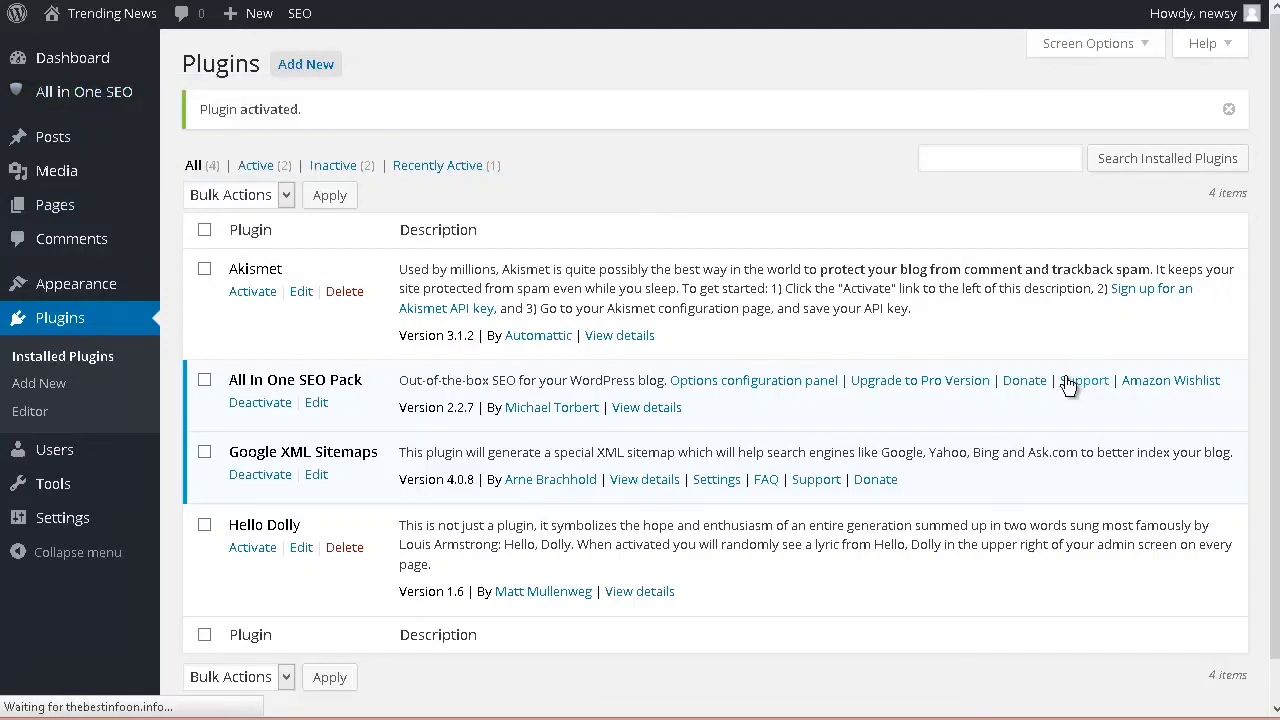
scroll(1066, 389, down, 4)
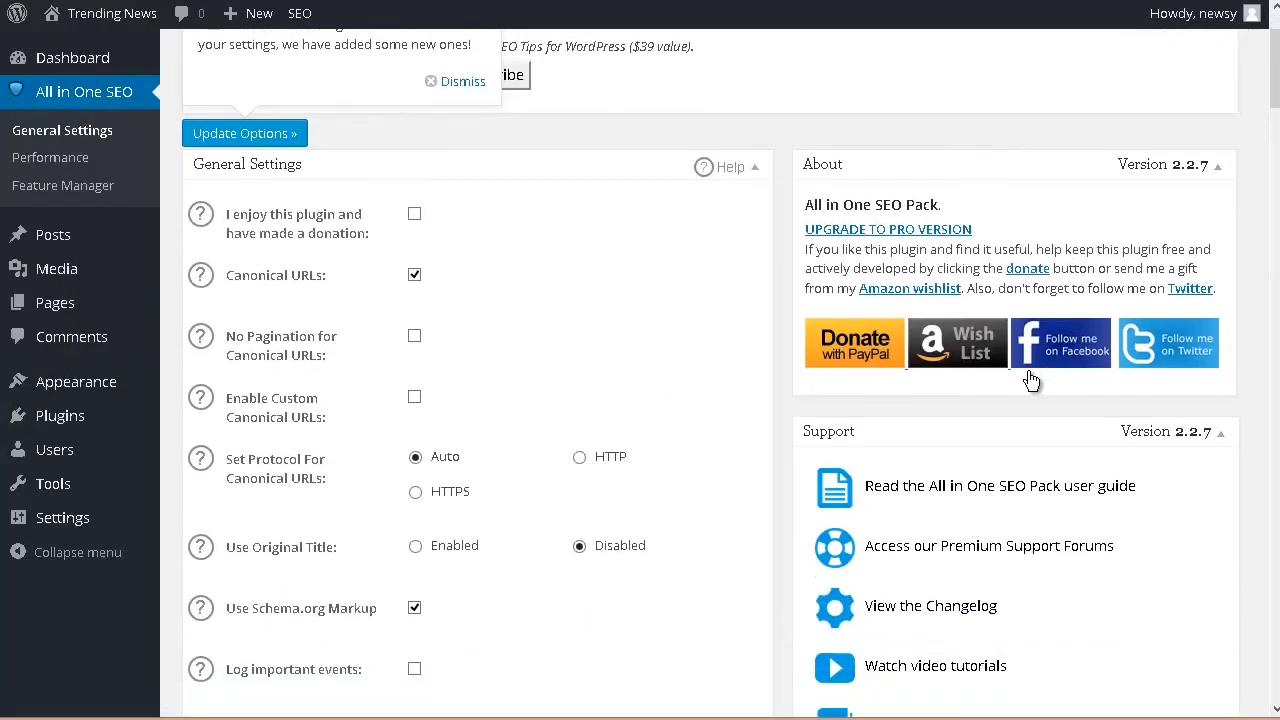
scroll(1027, 378, down, 1)
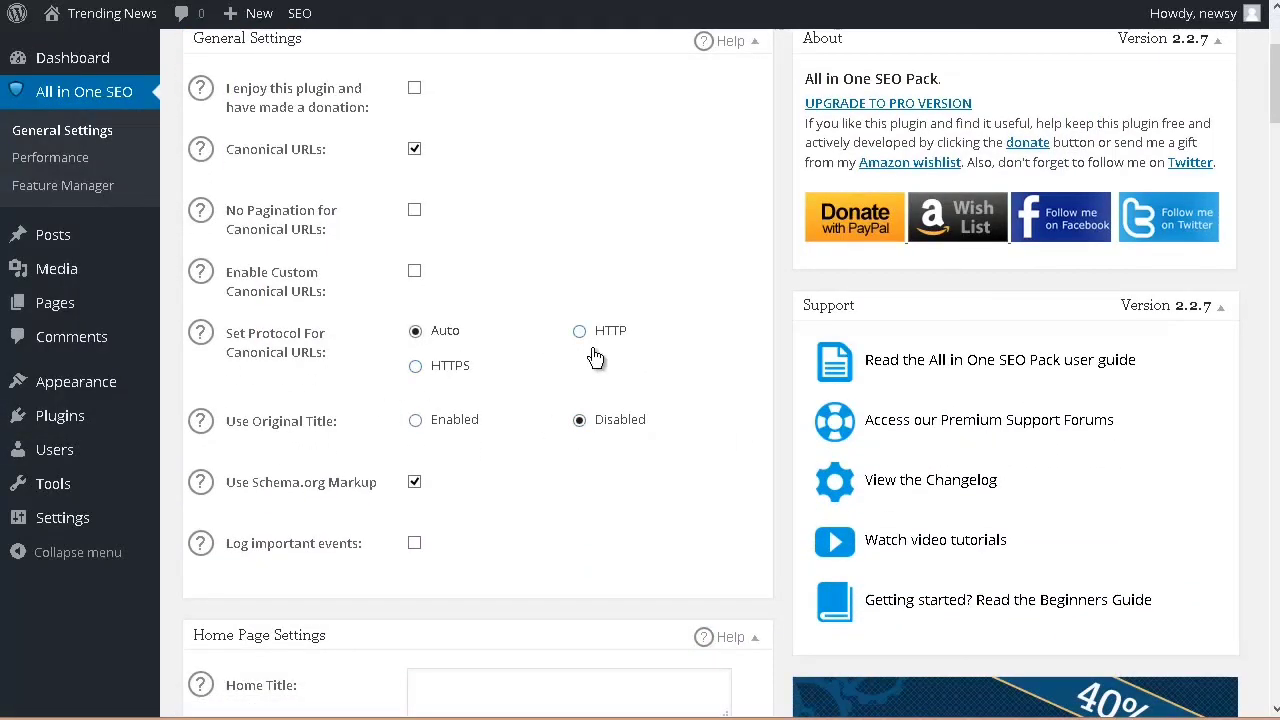
scroll(615, 365, down, 3)
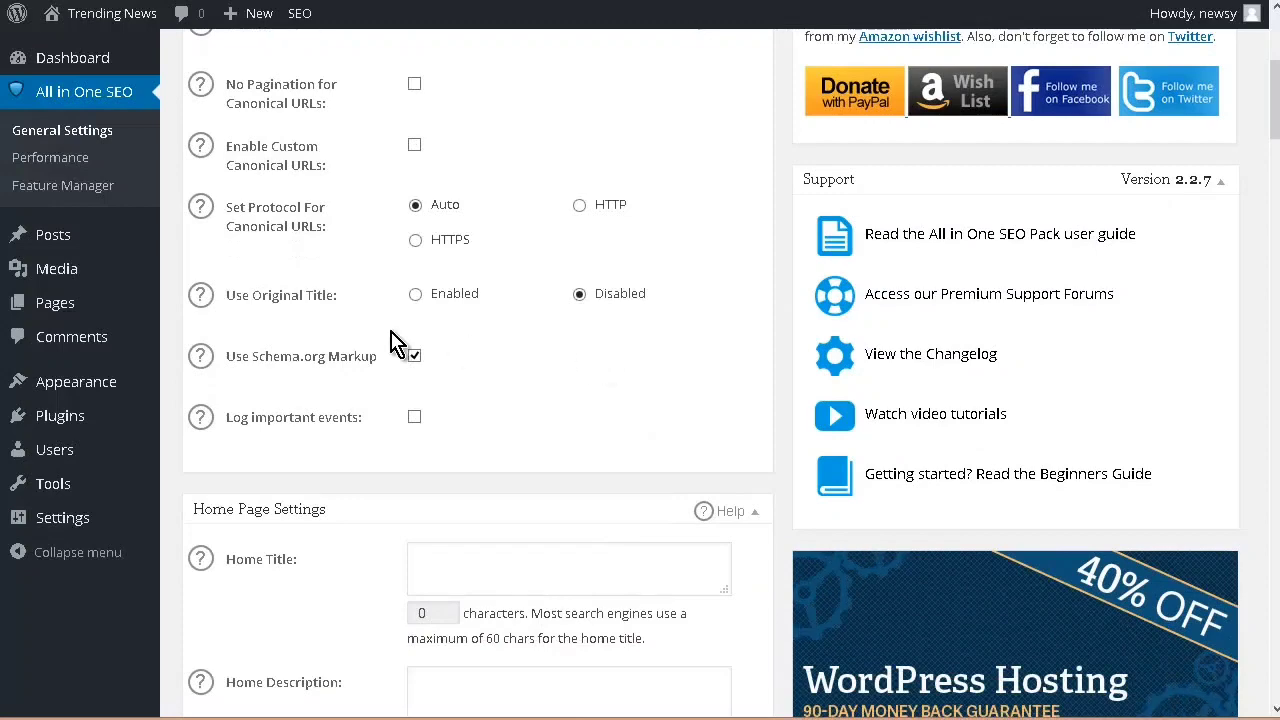
scroll(534, 354, down, 6)
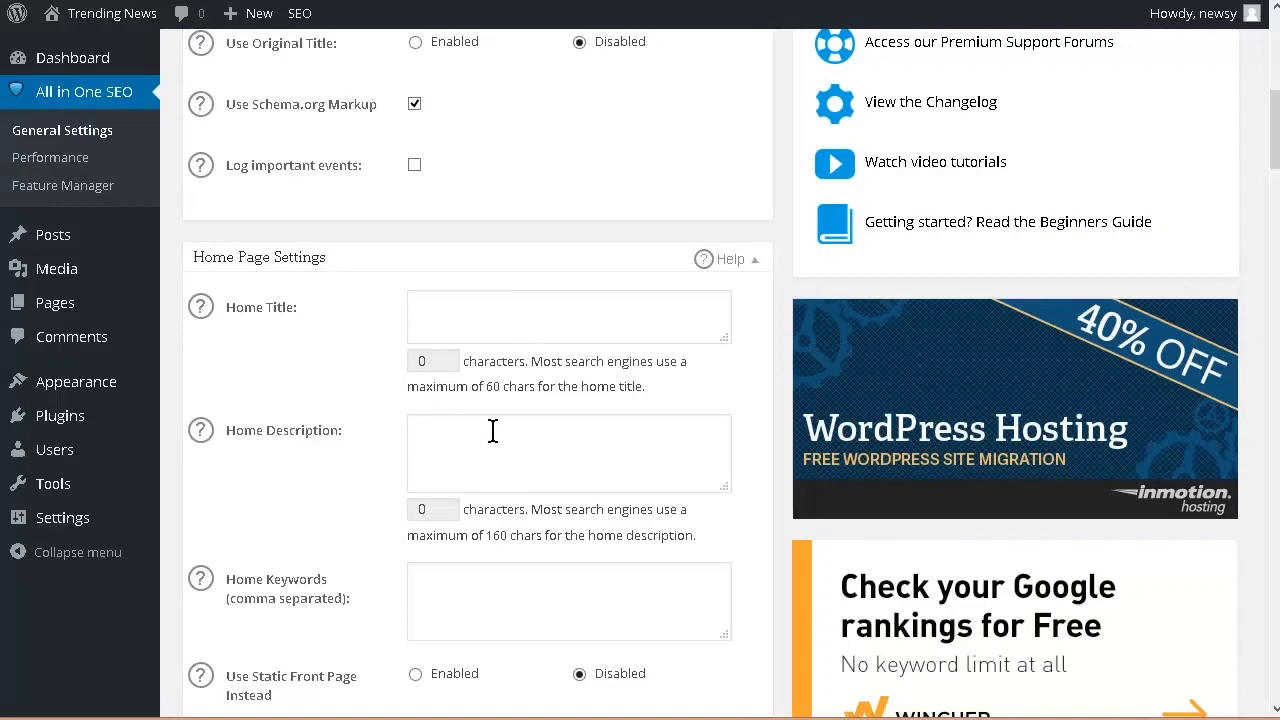
scroll(463, 437, down, 3)
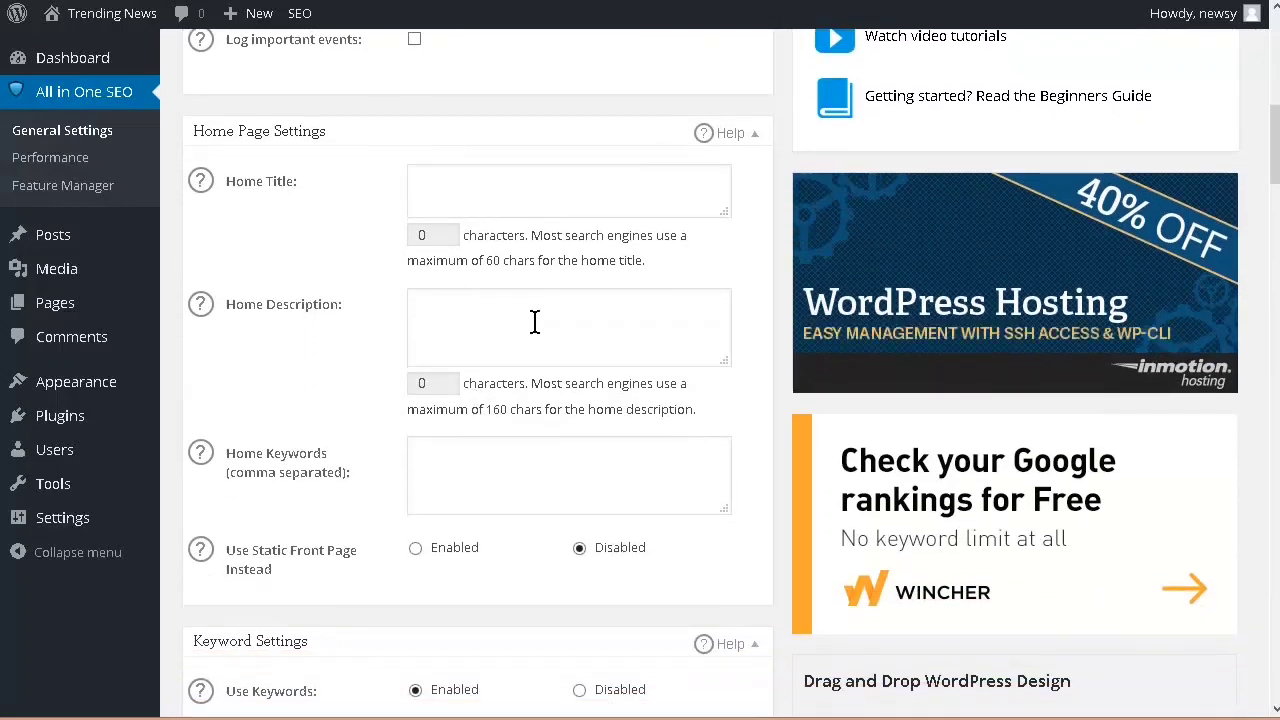
scroll(534, 321, down, 3)
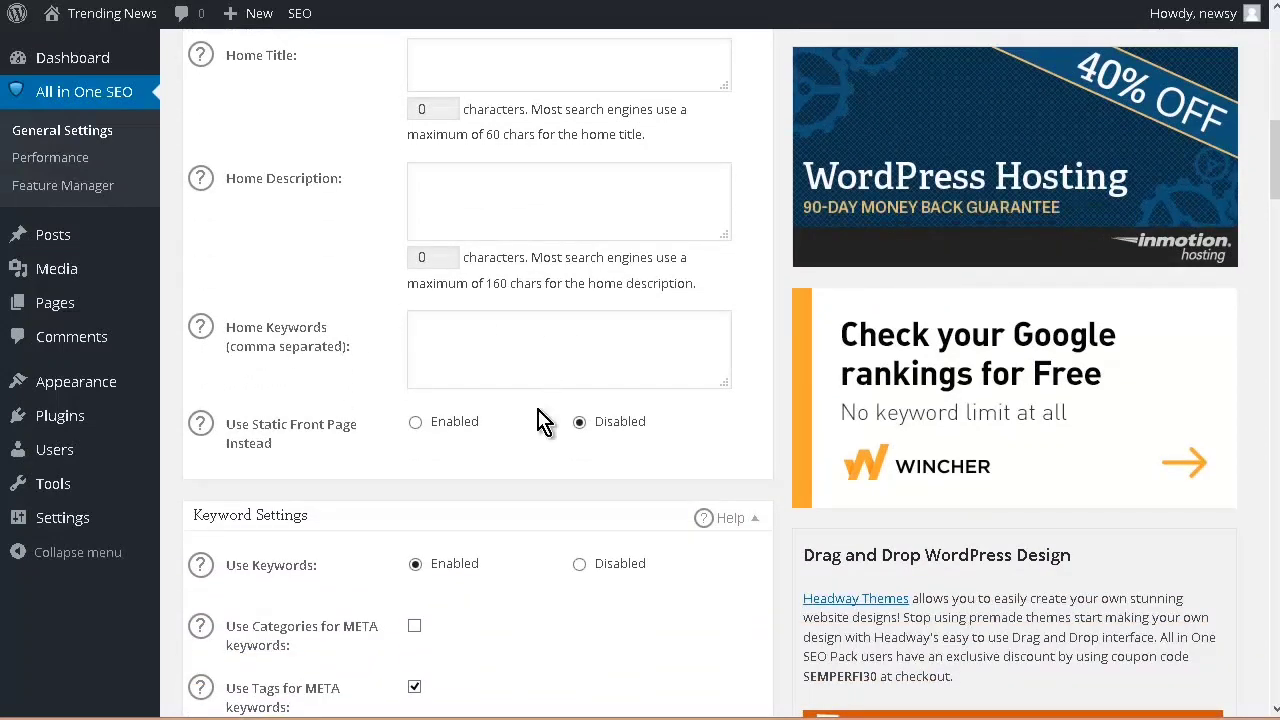
scroll(574, 443, down, 5)
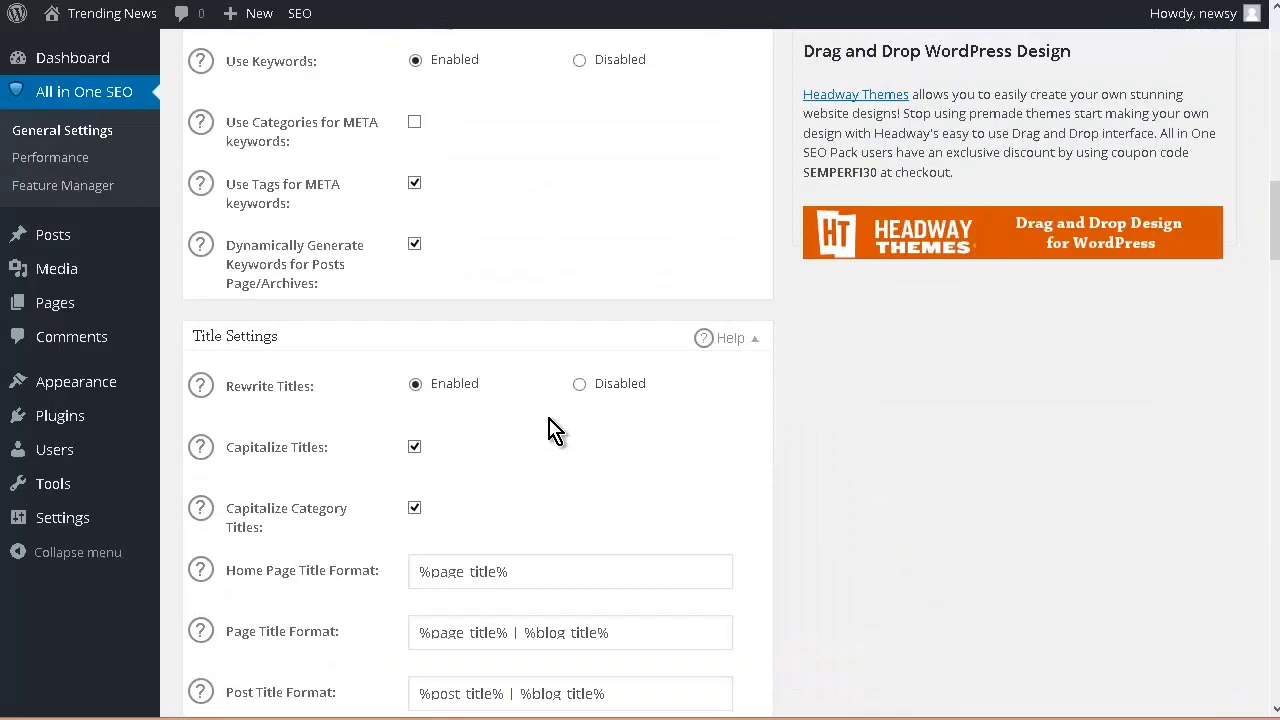
scroll(551, 429, up, 2)
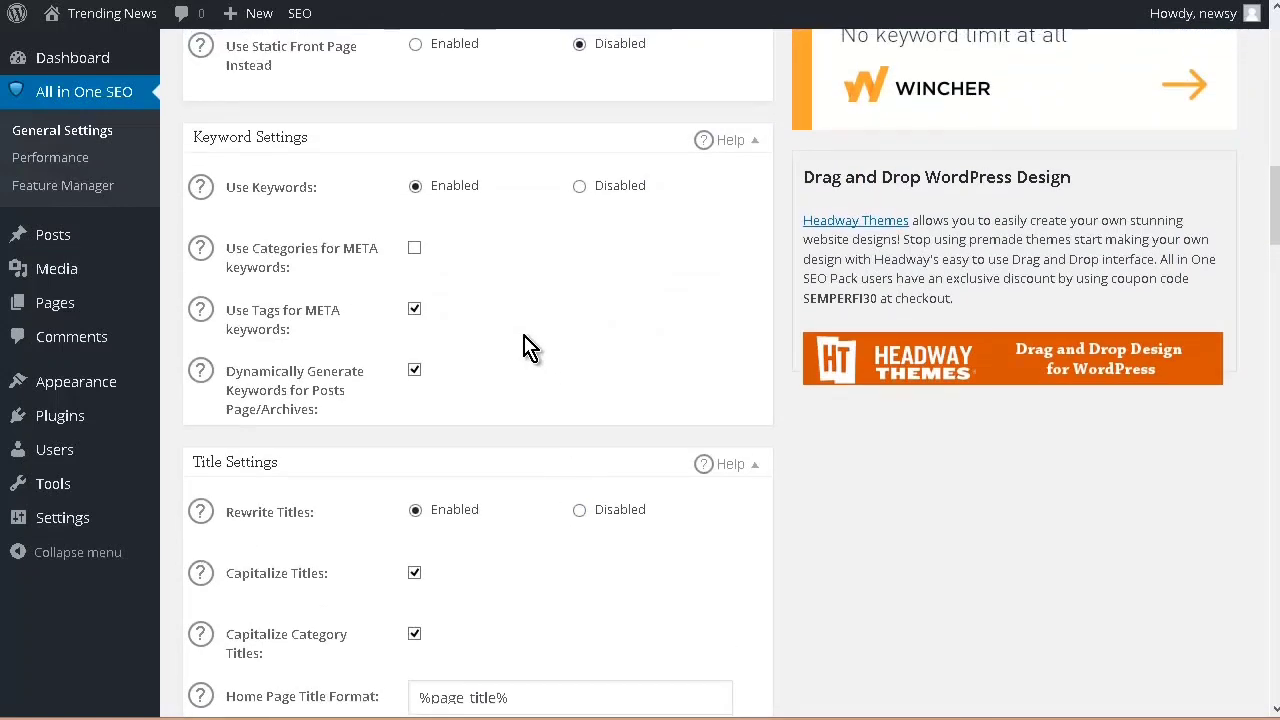
scroll(560, 420, down, 2)
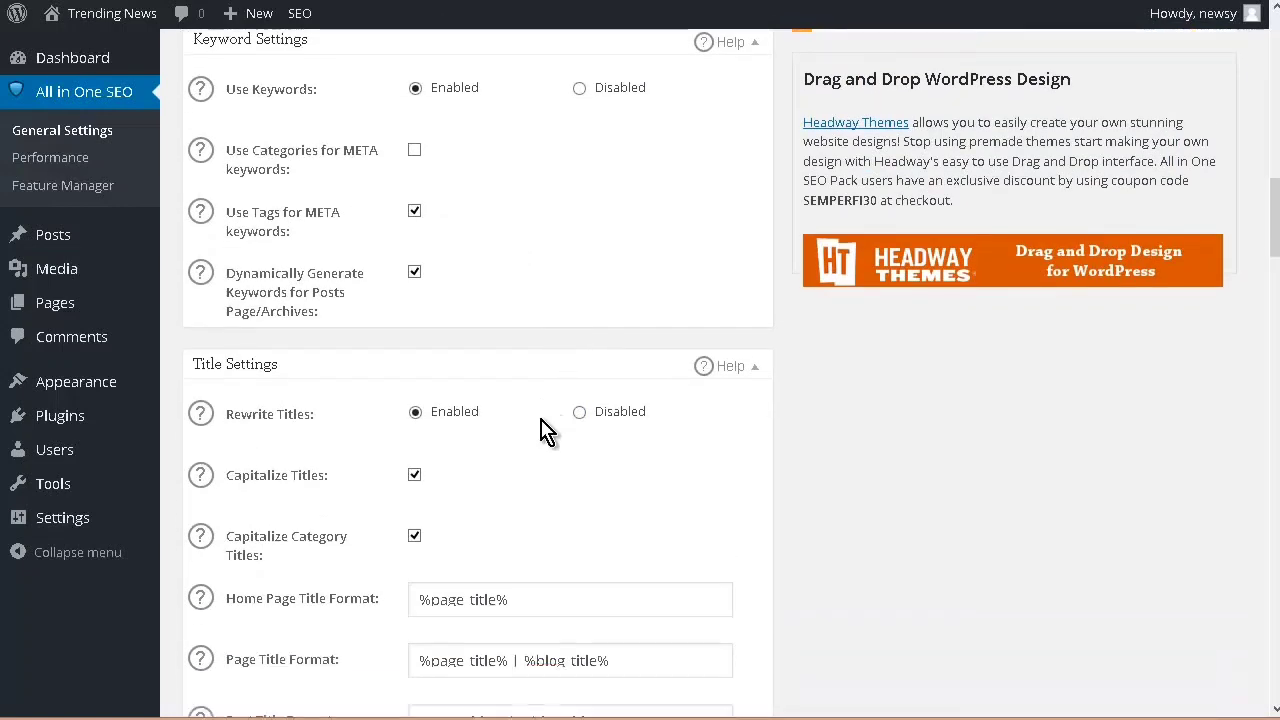
scroll(545, 450, down, 2)
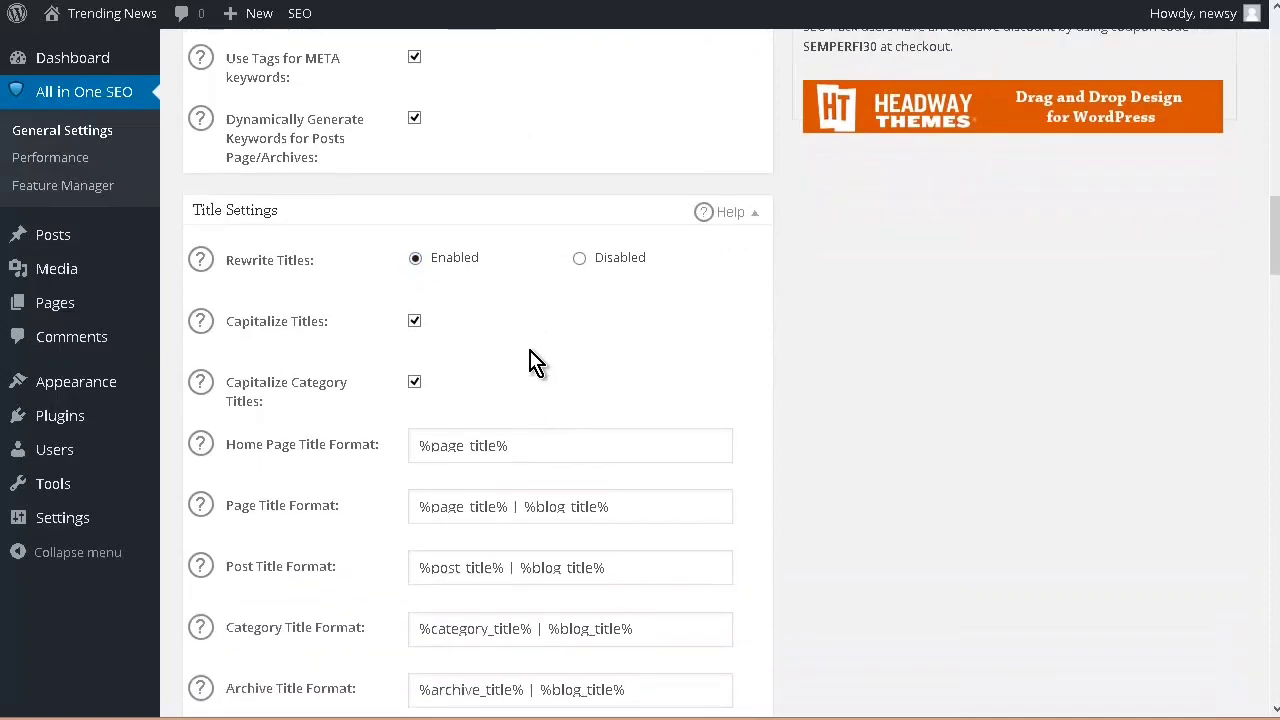
scroll(570, 365, down, 2)
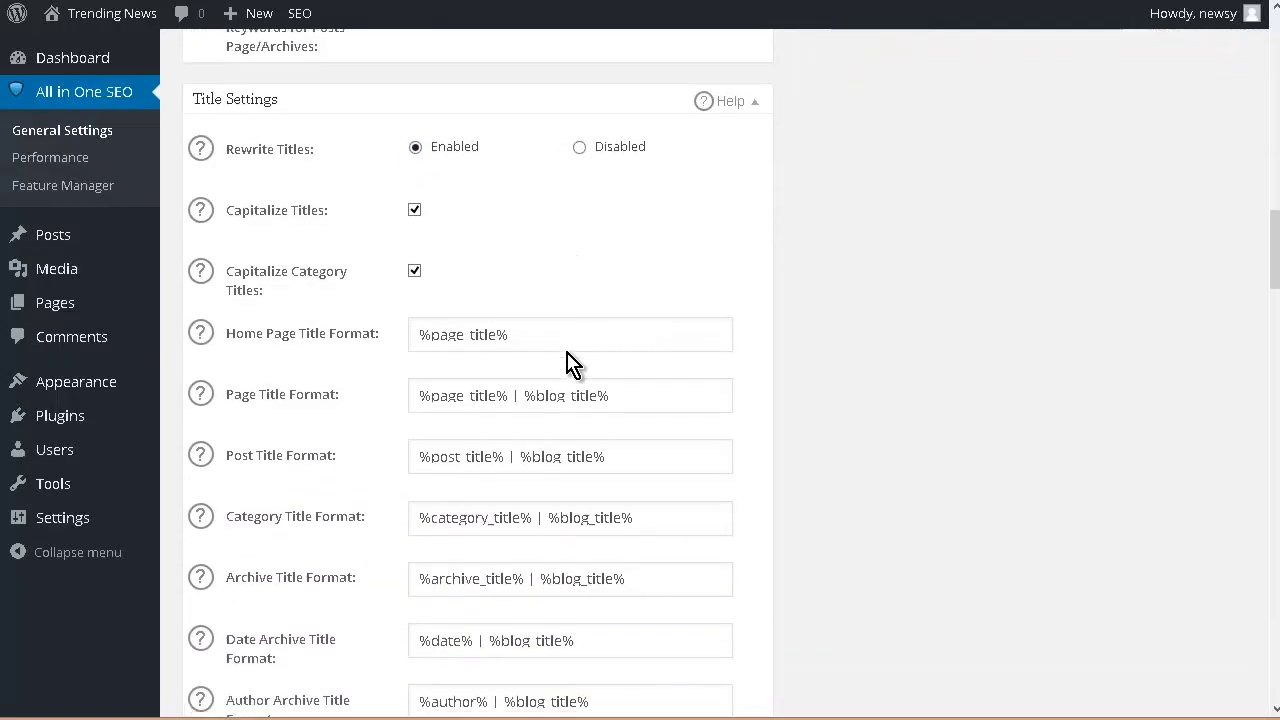
scroll(500, 375, down, 1)
scroll(560, 373, down, 1)
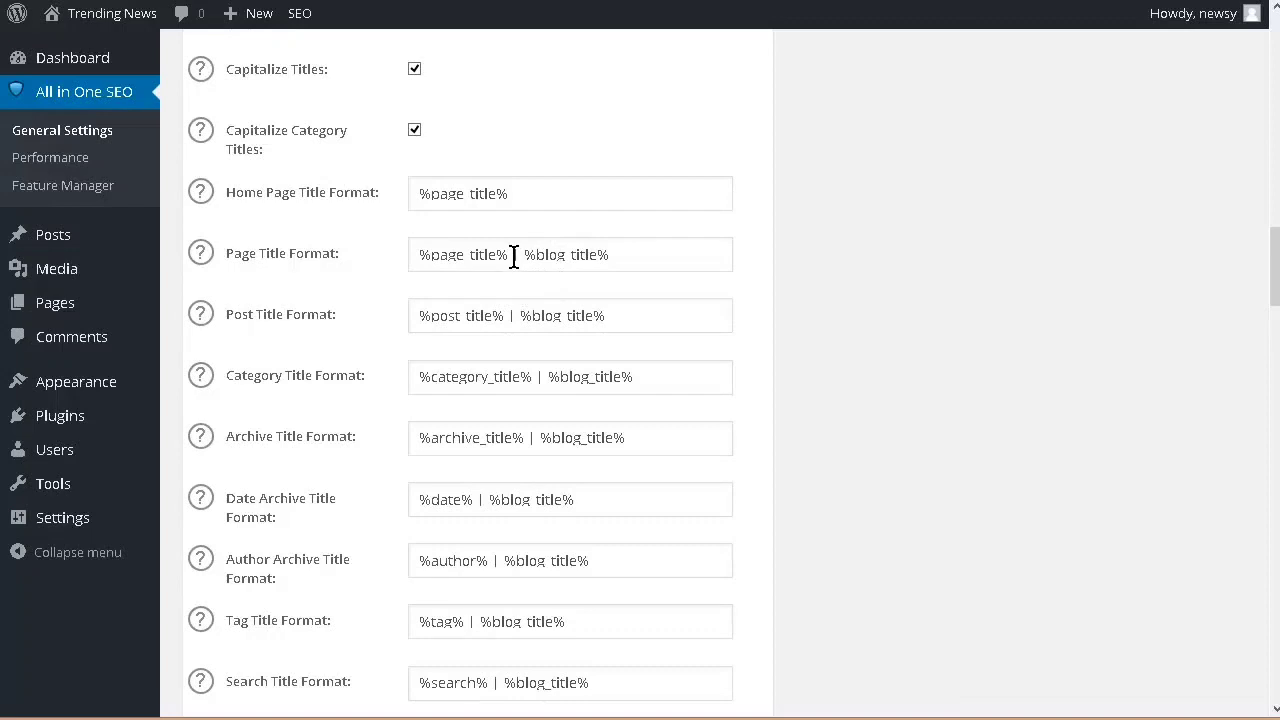
Step: Remove the "| %blog_title%" suffix from the page, post, category and archive title formats
drag(512, 255, 843, 286)
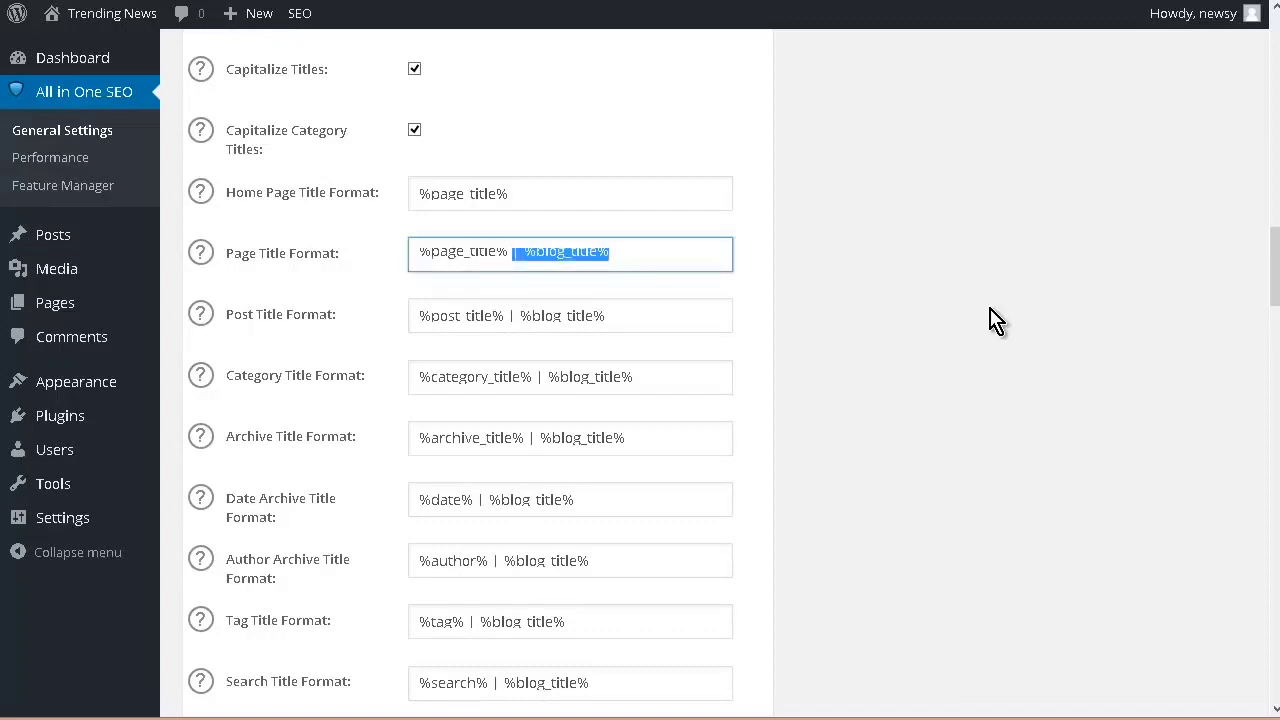
key(BackSpace)
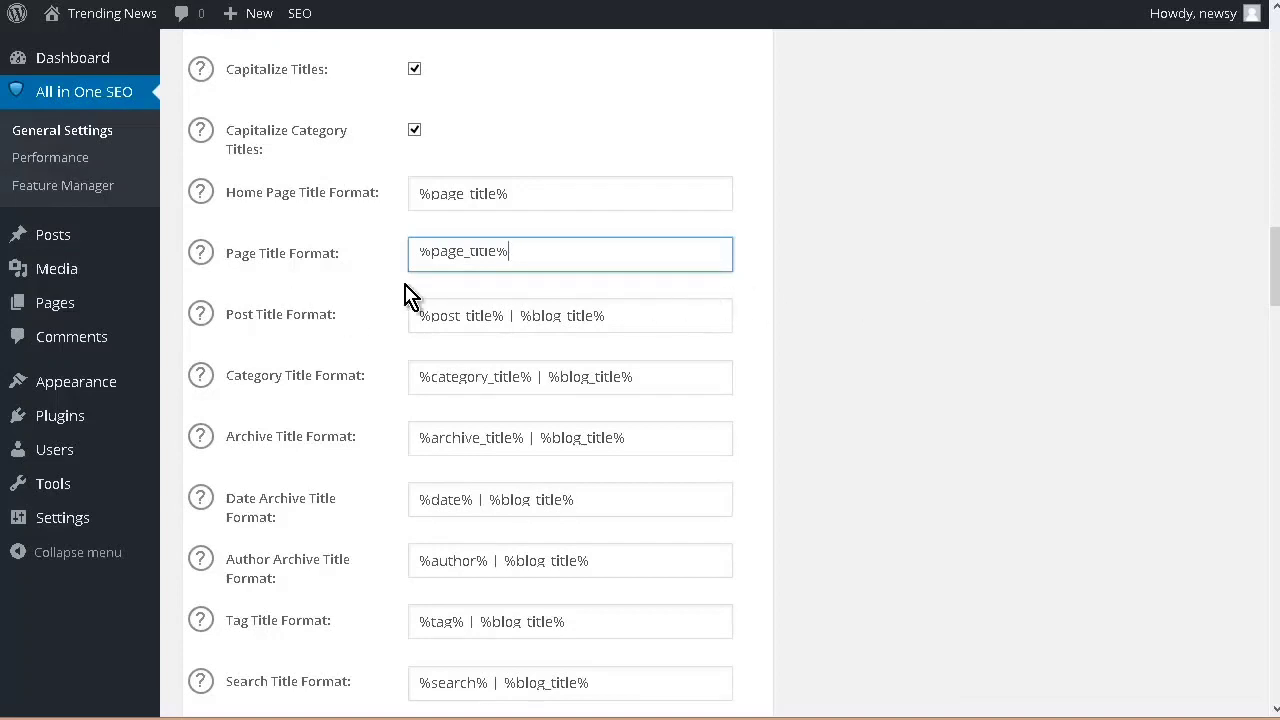
drag(508, 315, 883, 340)
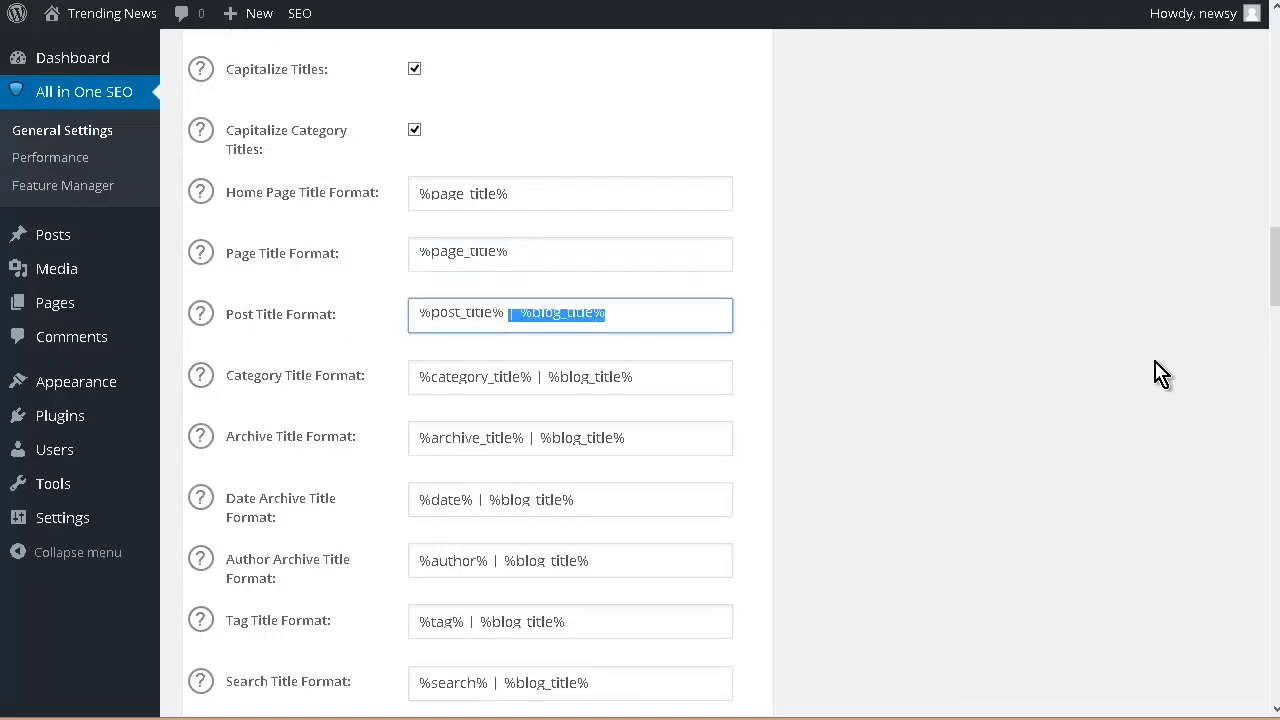
key(BackSpace)
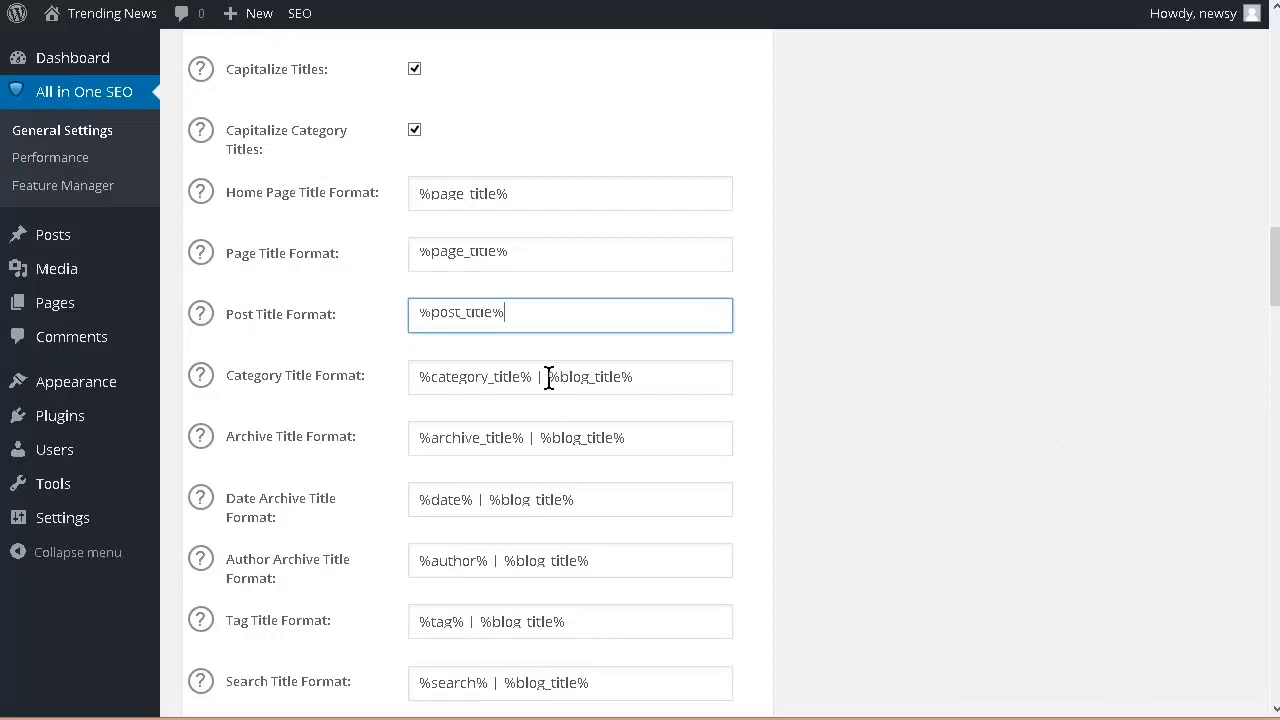
drag(533, 376, 1215, 450)
key(BackSpace)
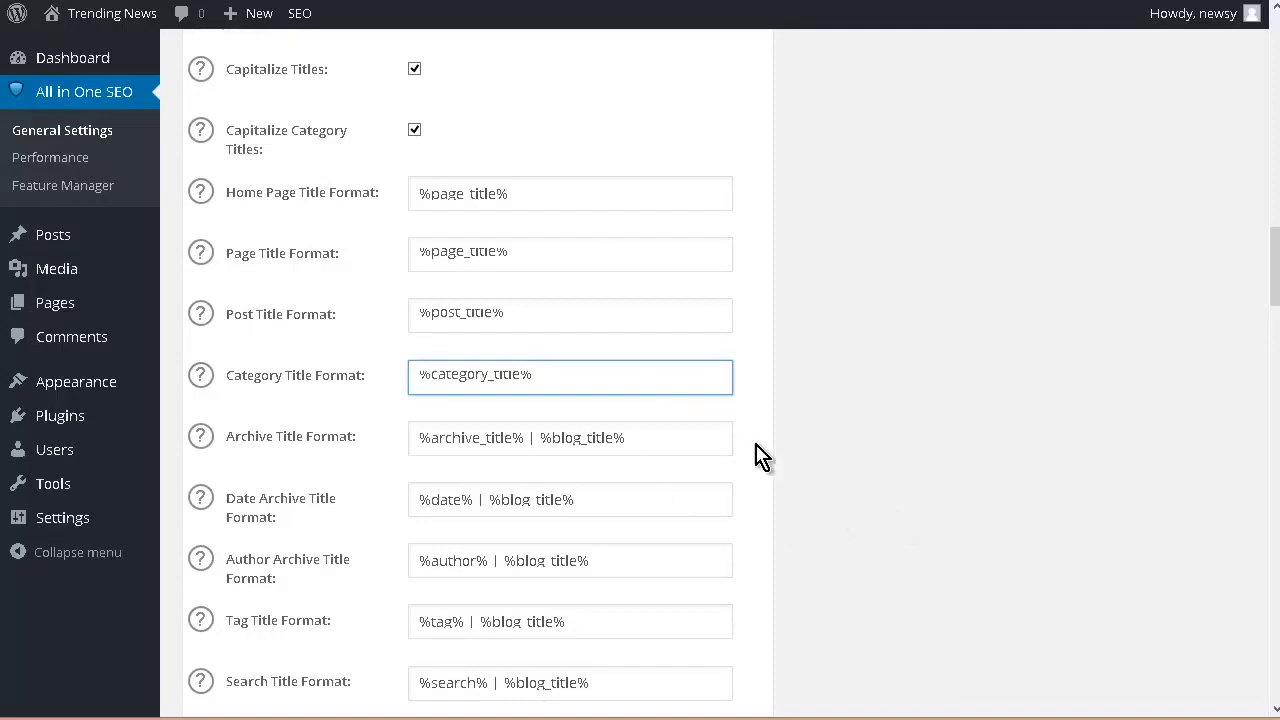
drag(529, 438, 1020, 483)
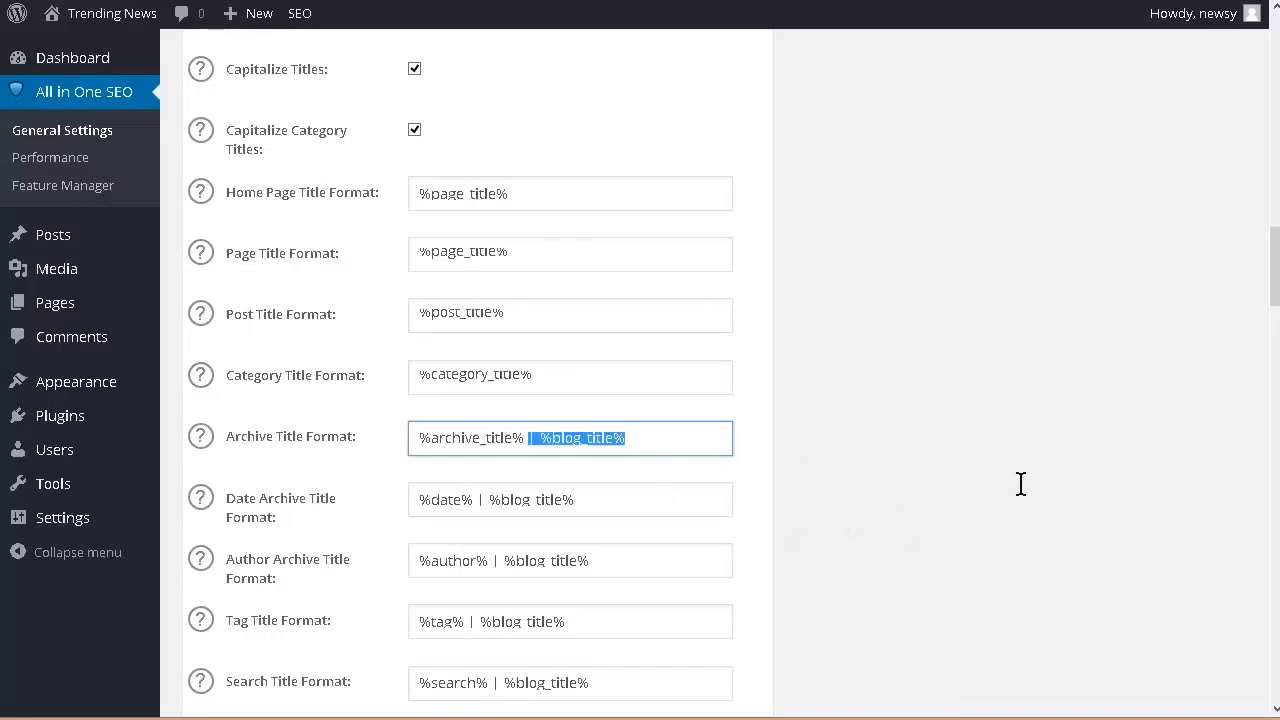
key(BackSpace)
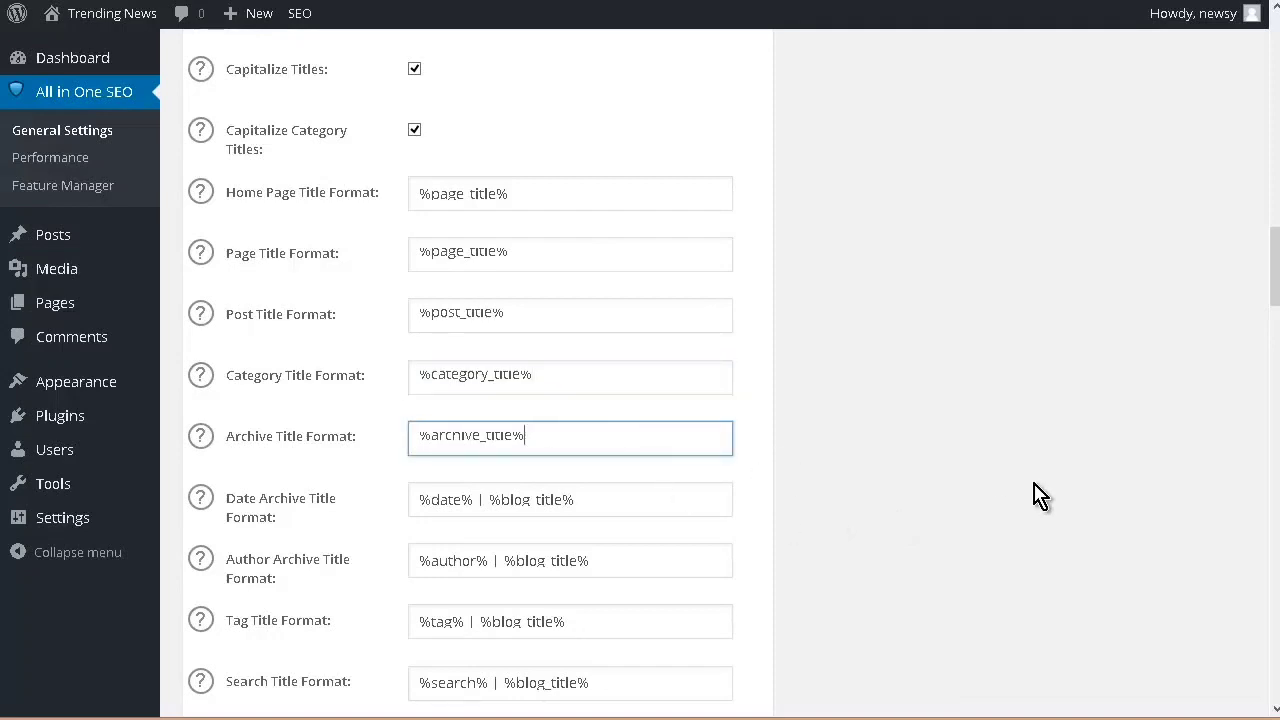
Step: Strip the blog title from the author archive, tag and search title formats, update the SEO options, and dismiss the review notice
scroll(1040, 495, down, 15)
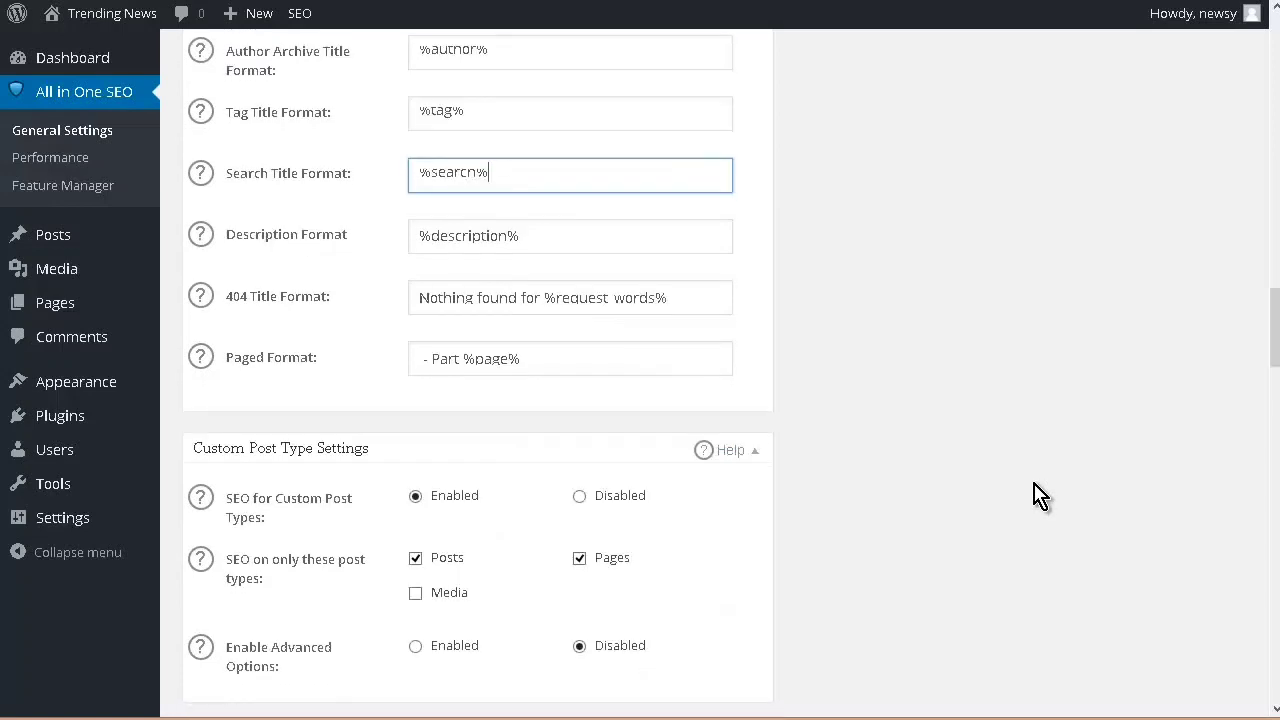
scroll(1018, 512, down, 20)
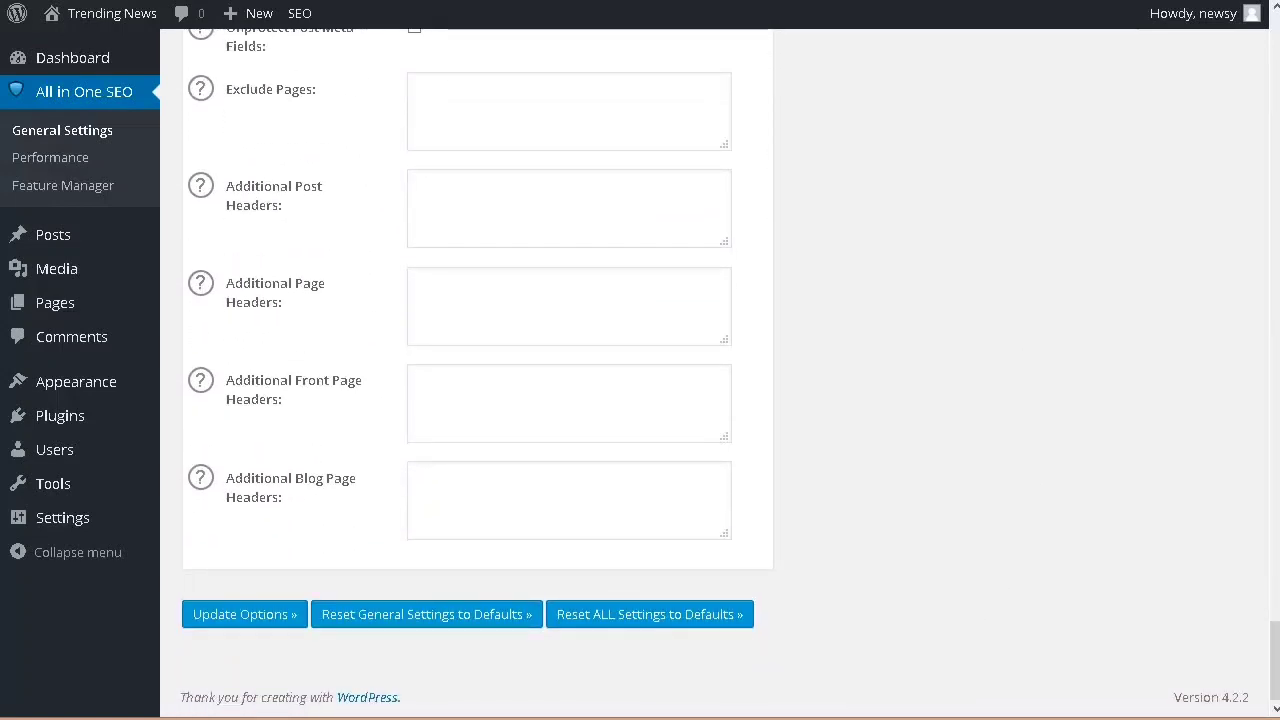
click(226, 625)
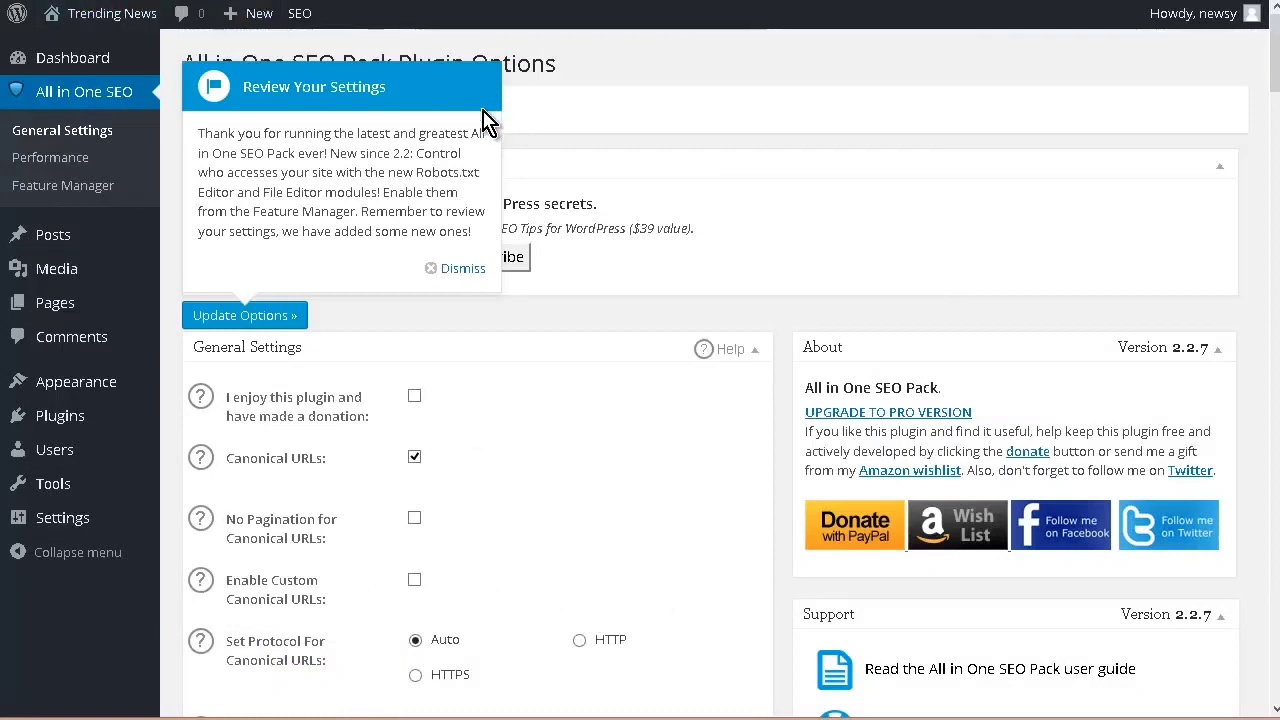
click(458, 270)
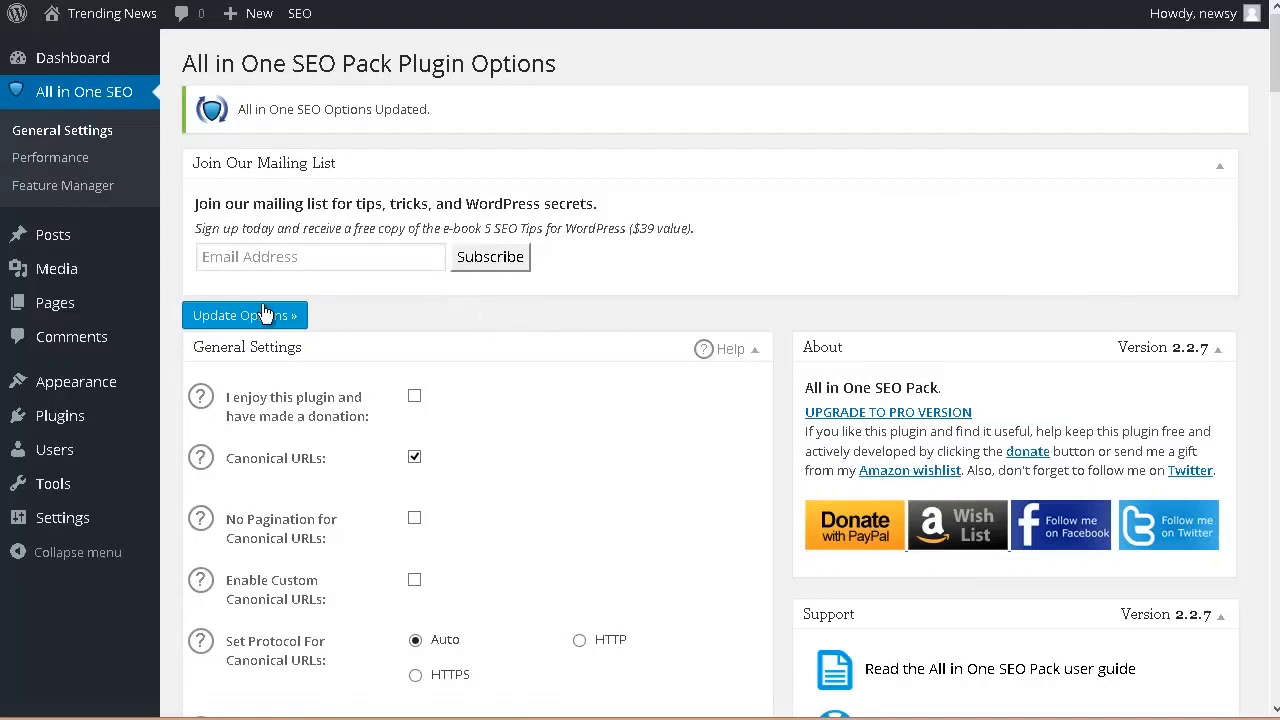
Step: Remove the Meta and Recent Comments widgets from the sidebar's Widget Area
mouse_move(95, 393)
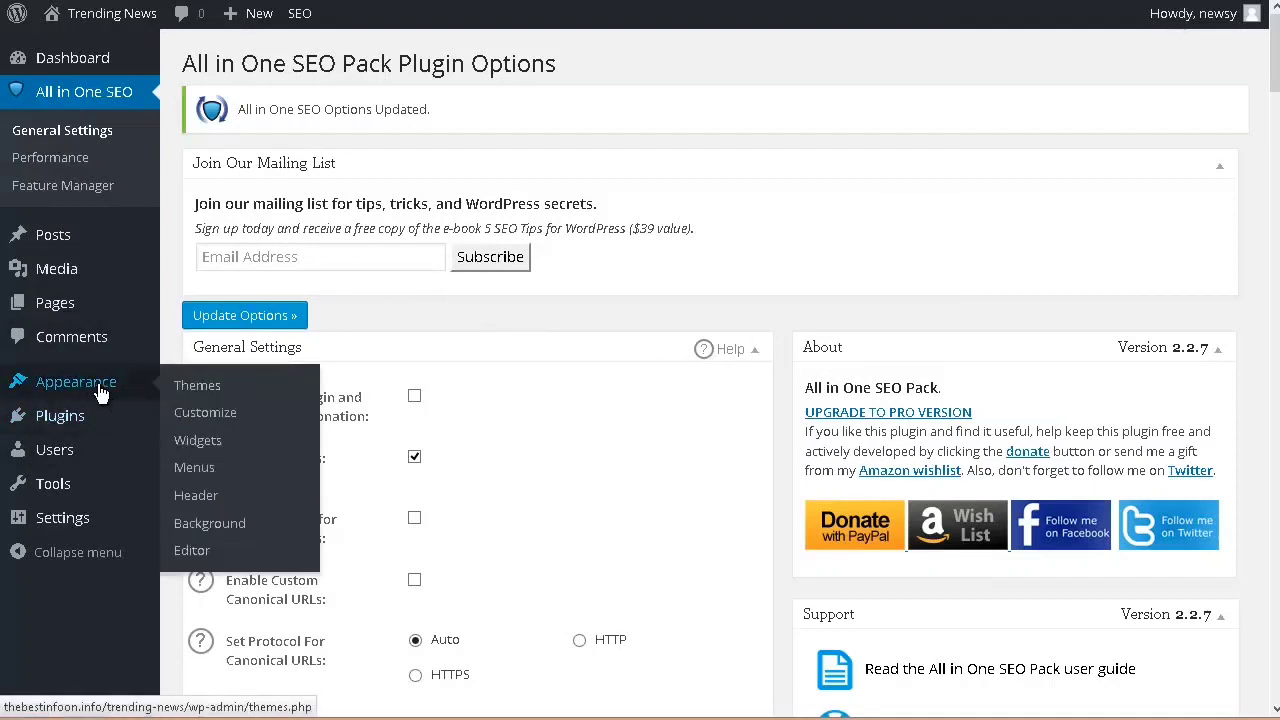
click(200, 440)
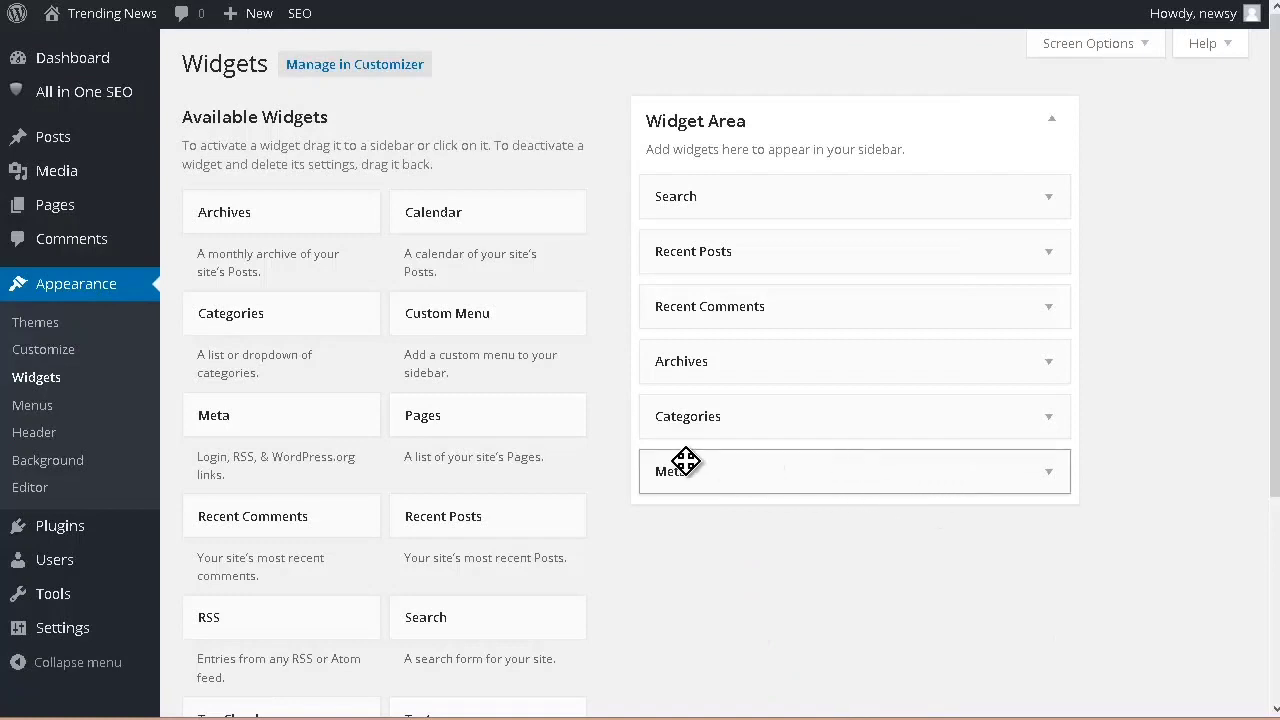
drag(685, 461, 346, 429)
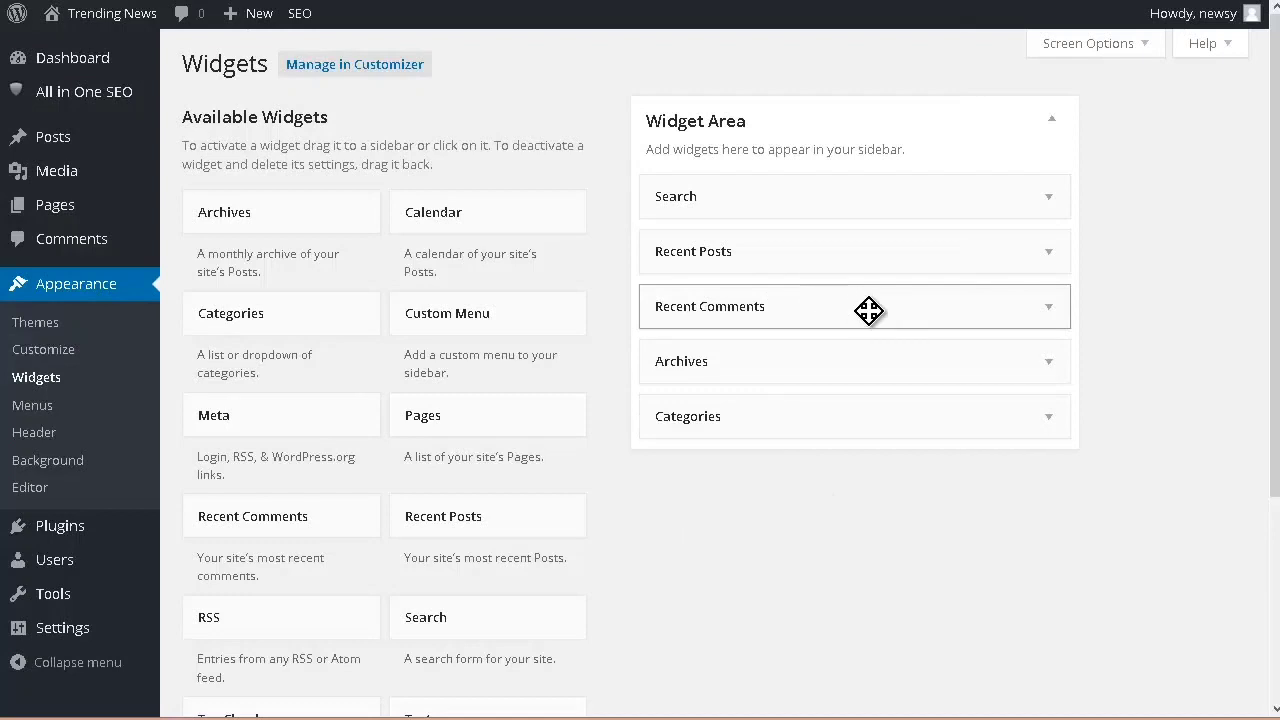
drag(891, 309, 345, 300)
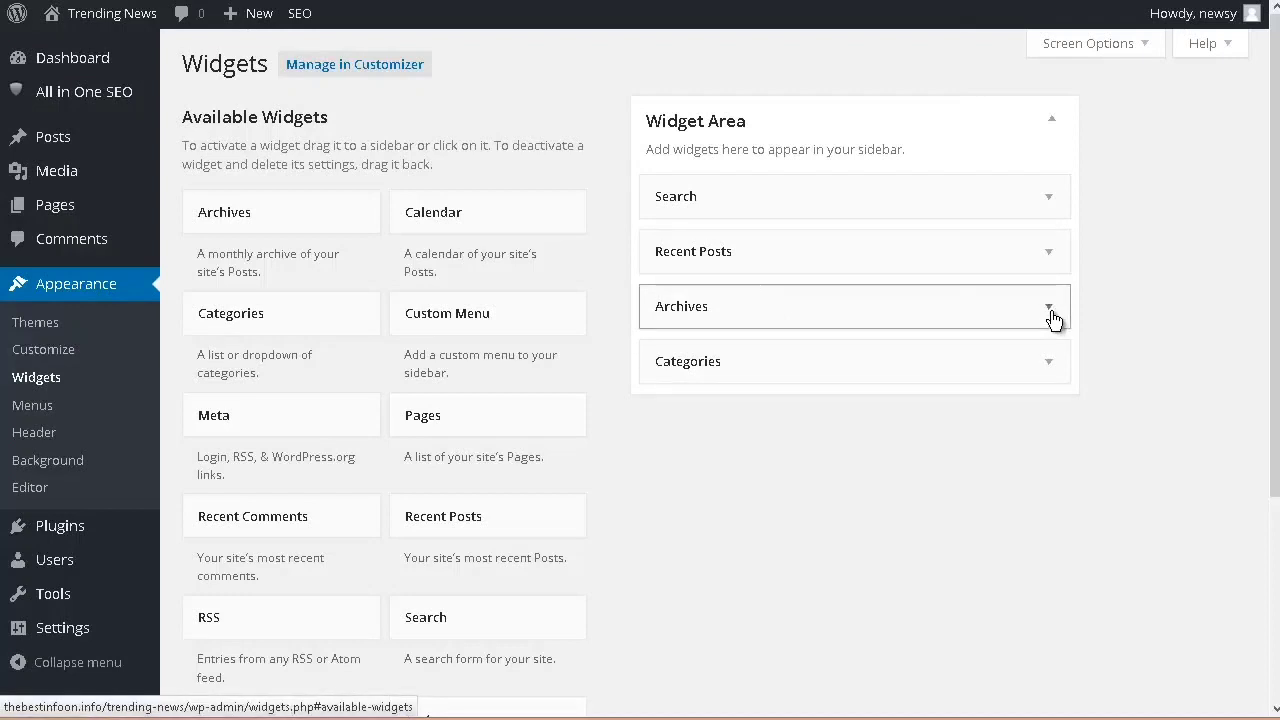
Step: Title the Recent Posts widget "Recent Articles" and save it
click(1050, 253)
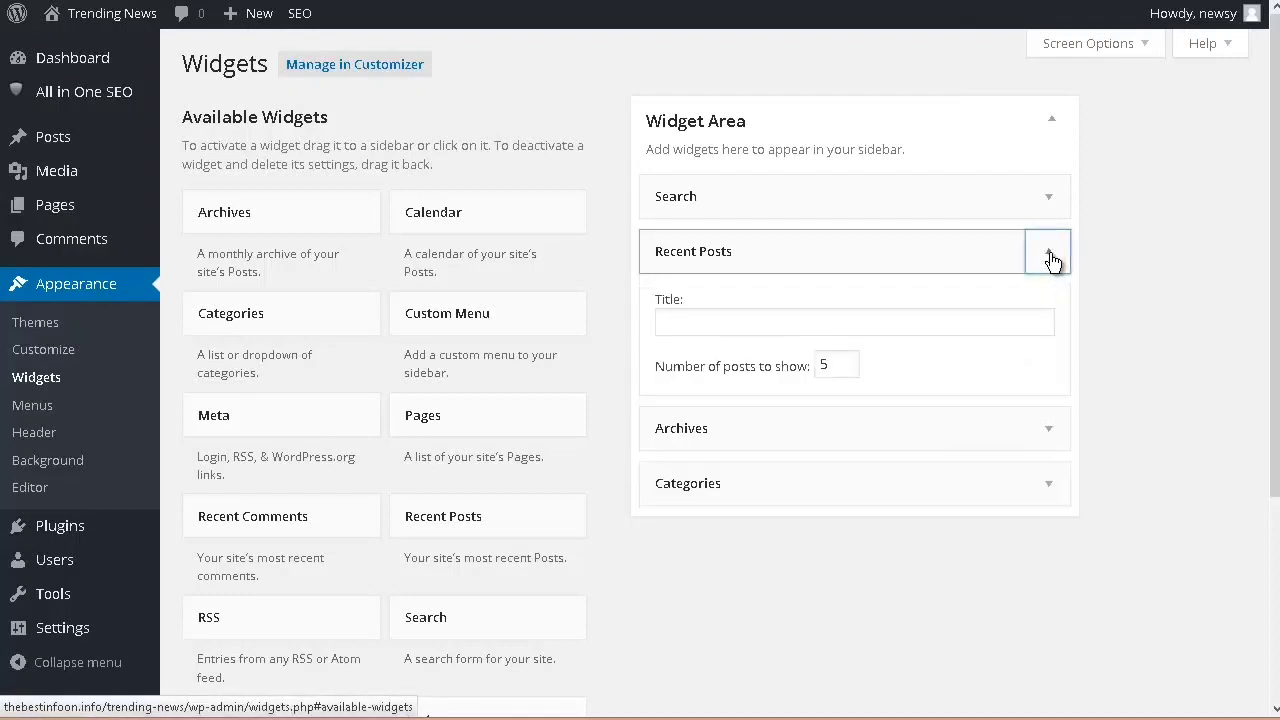
click(697, 320)
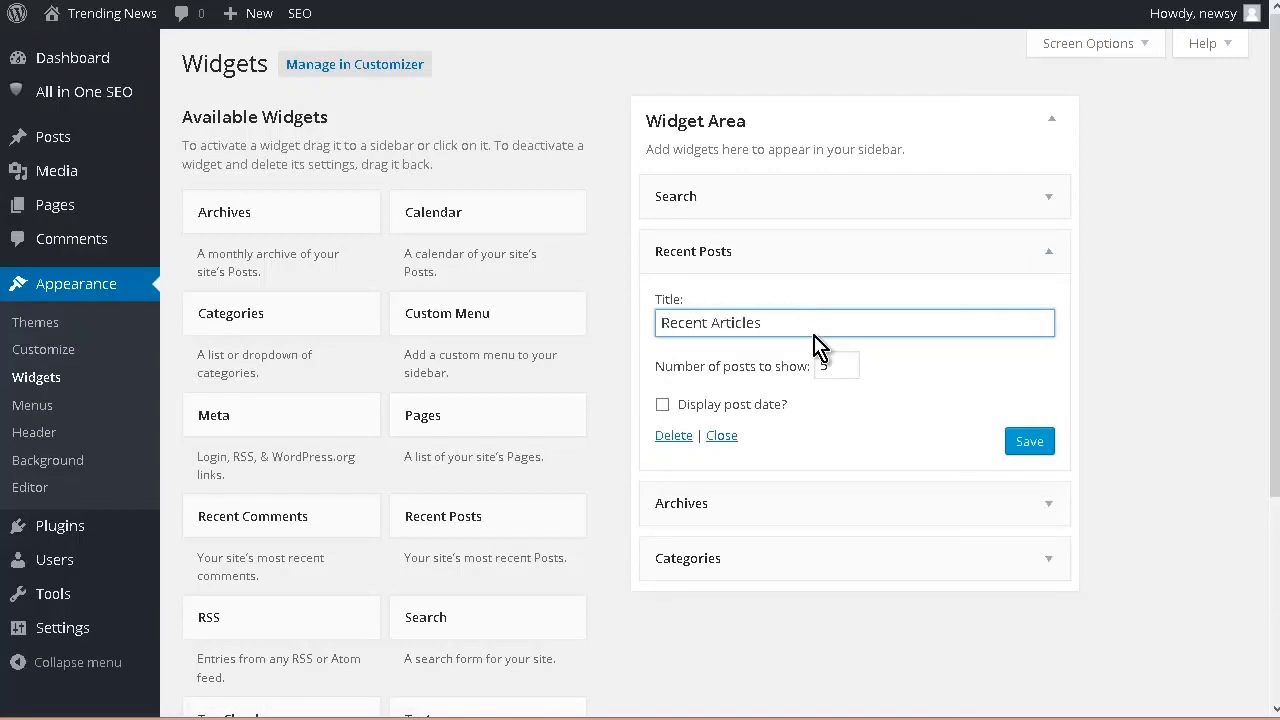
click(1030, 445)
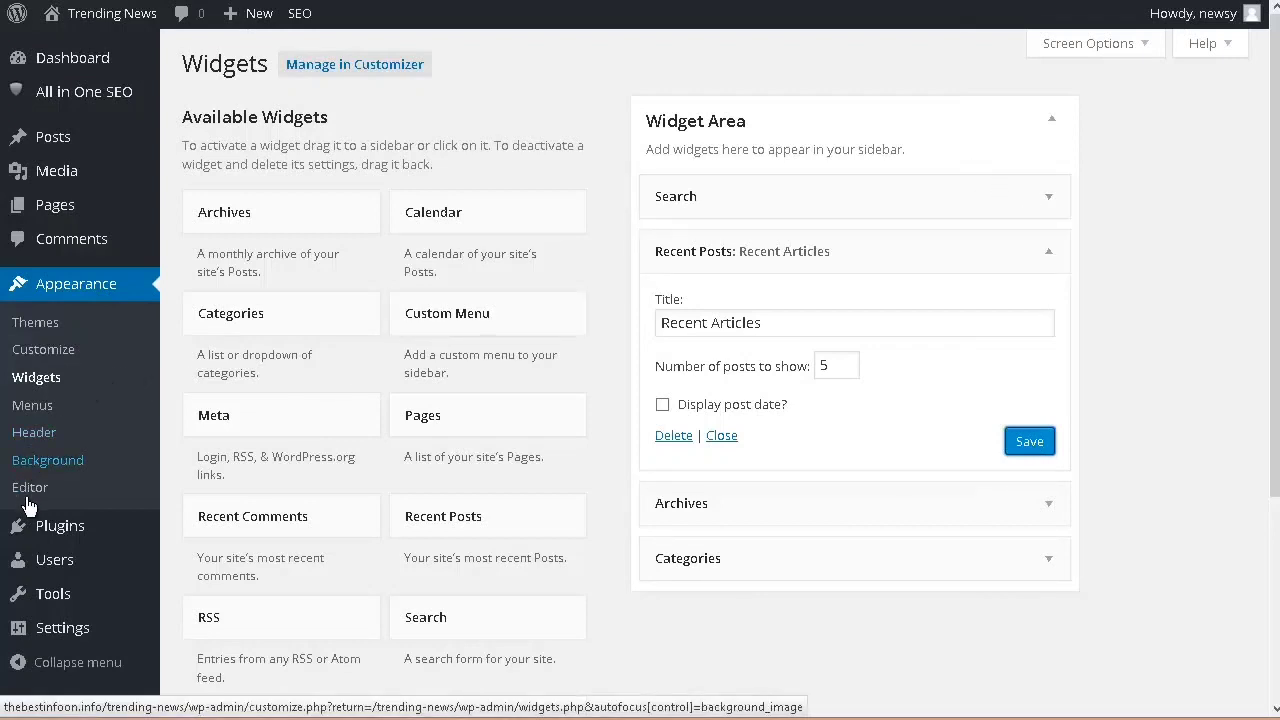
Step: Set the site's permalink structure to Post name and save the change
mouse_move(50, 632)
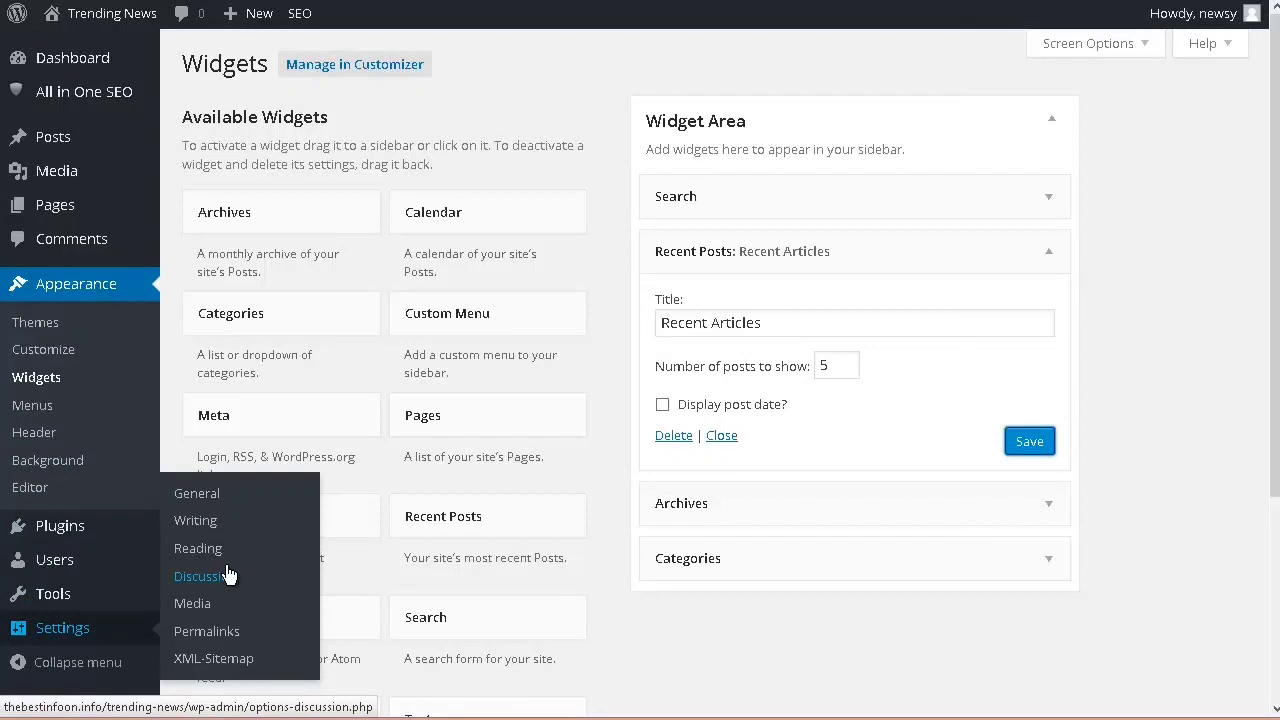
click(230, 640)
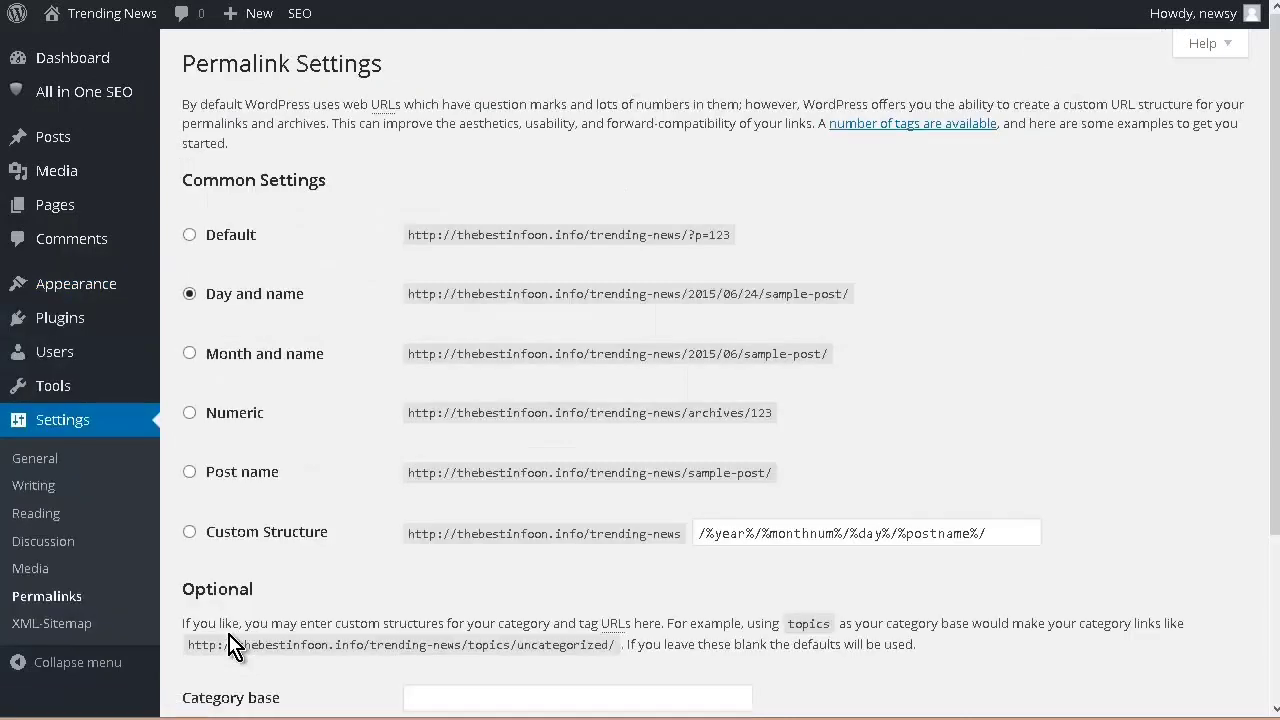
mouse_move(155, 300)
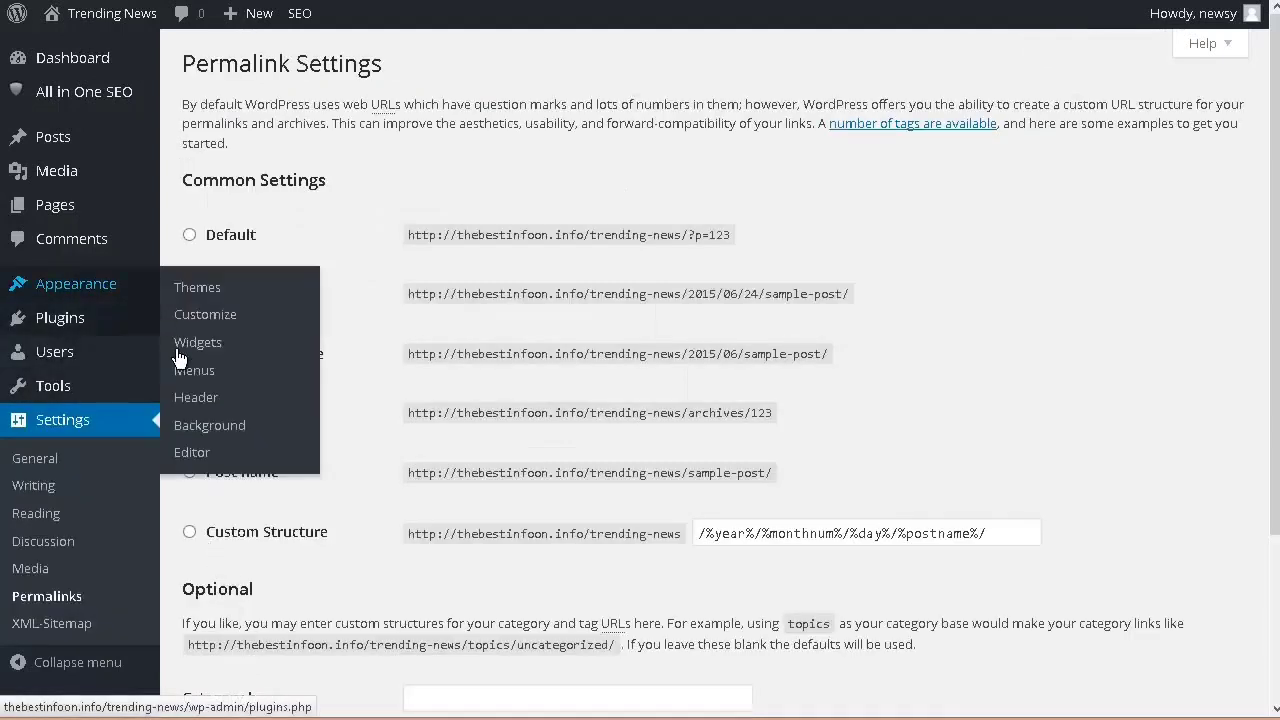
scroll(350, 420, down, 2)
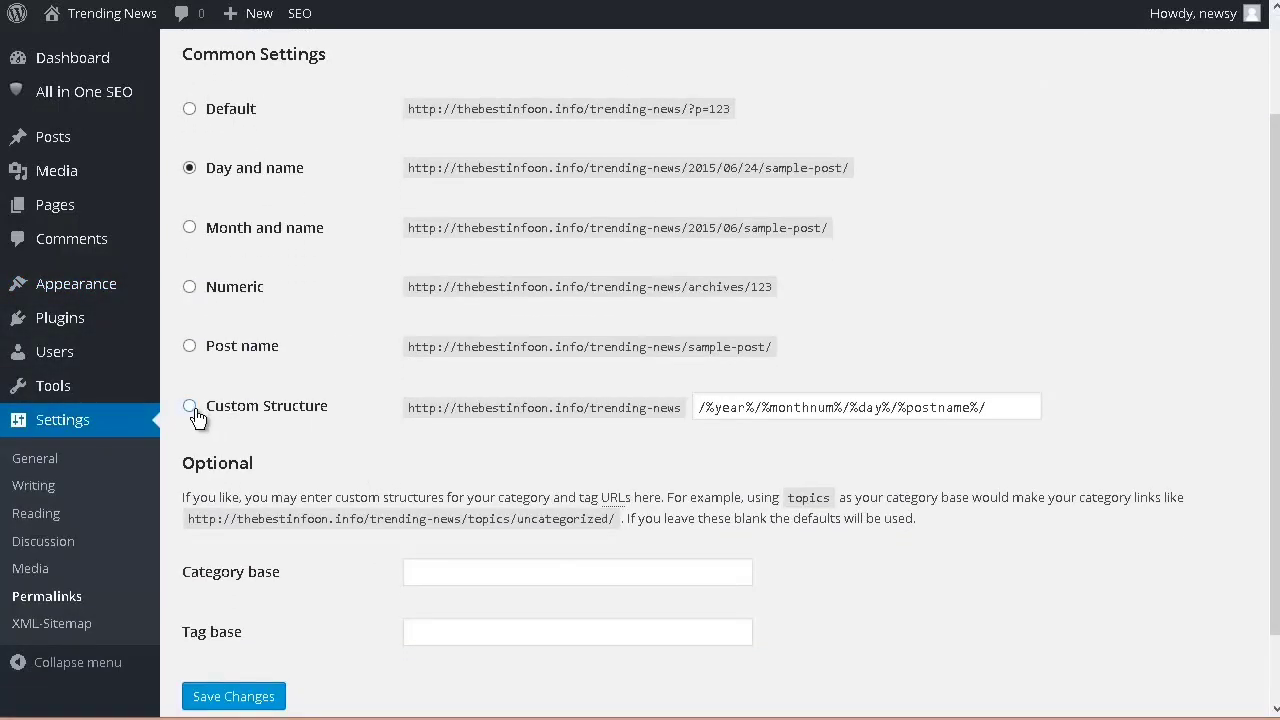
click(190, 346)
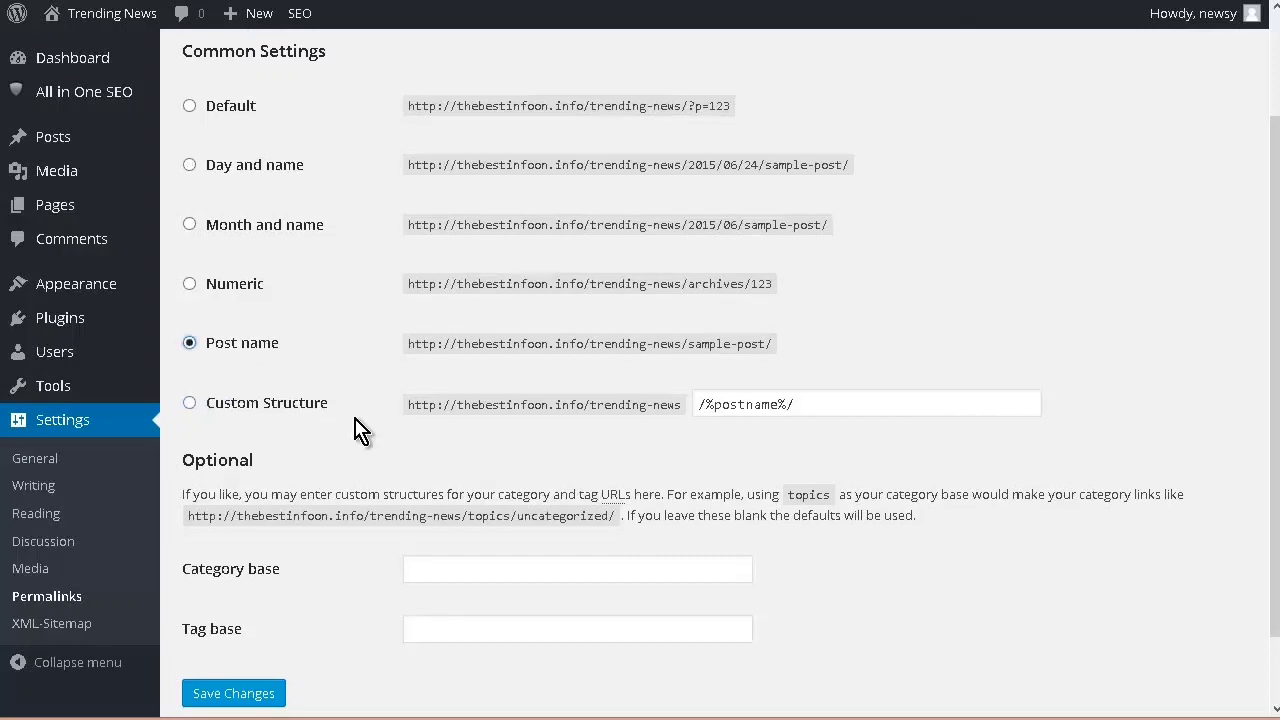
scroll(352, 450, down, 2)
click(229, 614)
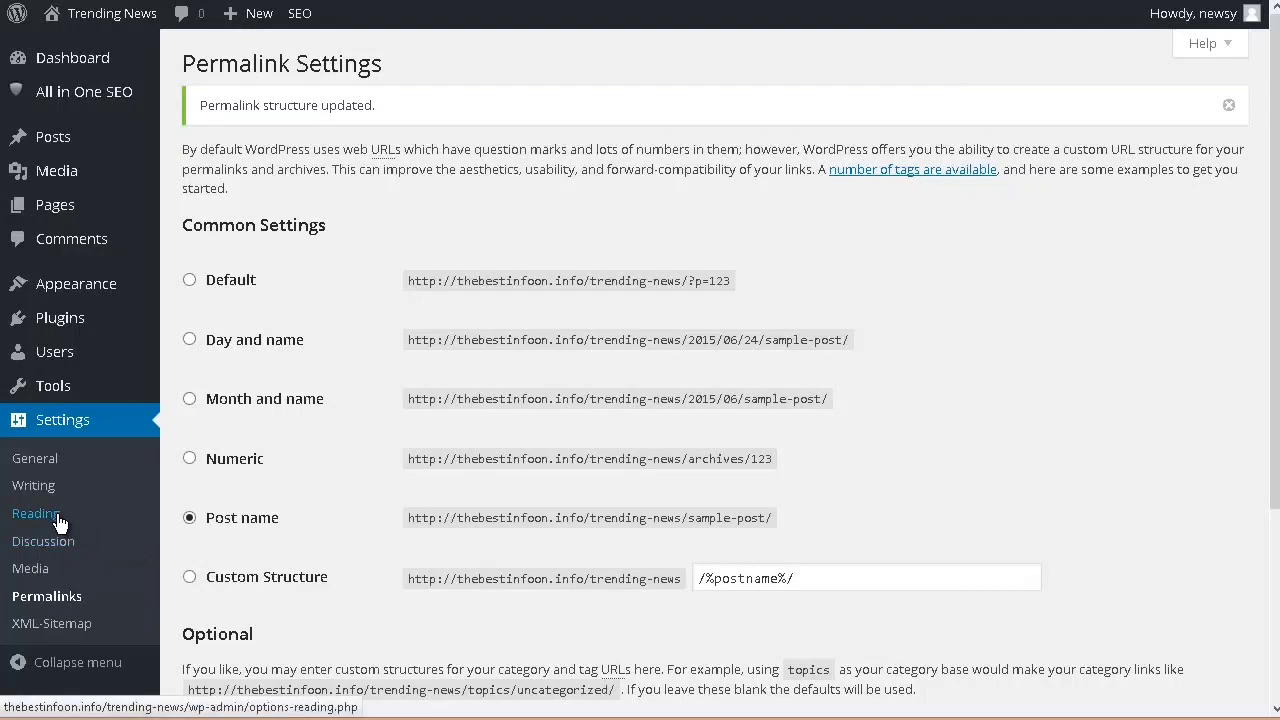
Step: Set the site's timezone to Edmonton in the general settings and save the changes
click(47, 466)
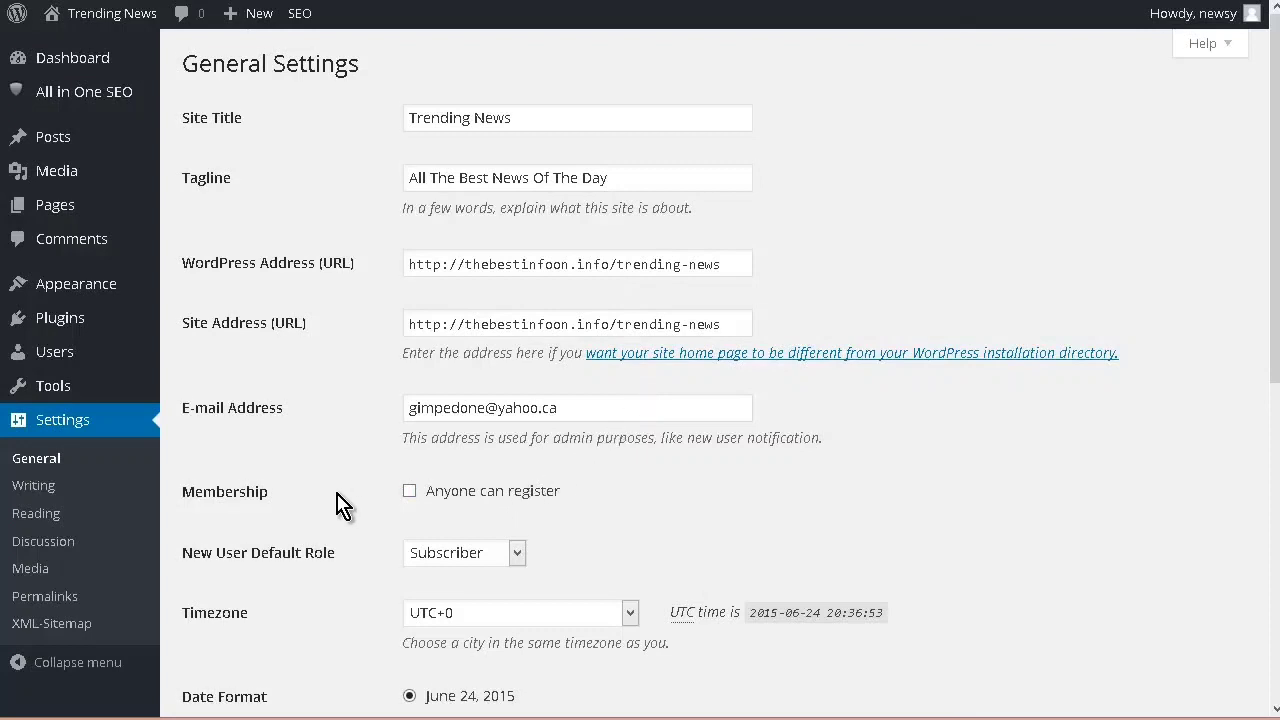
scroll(350, 500, down, 3)
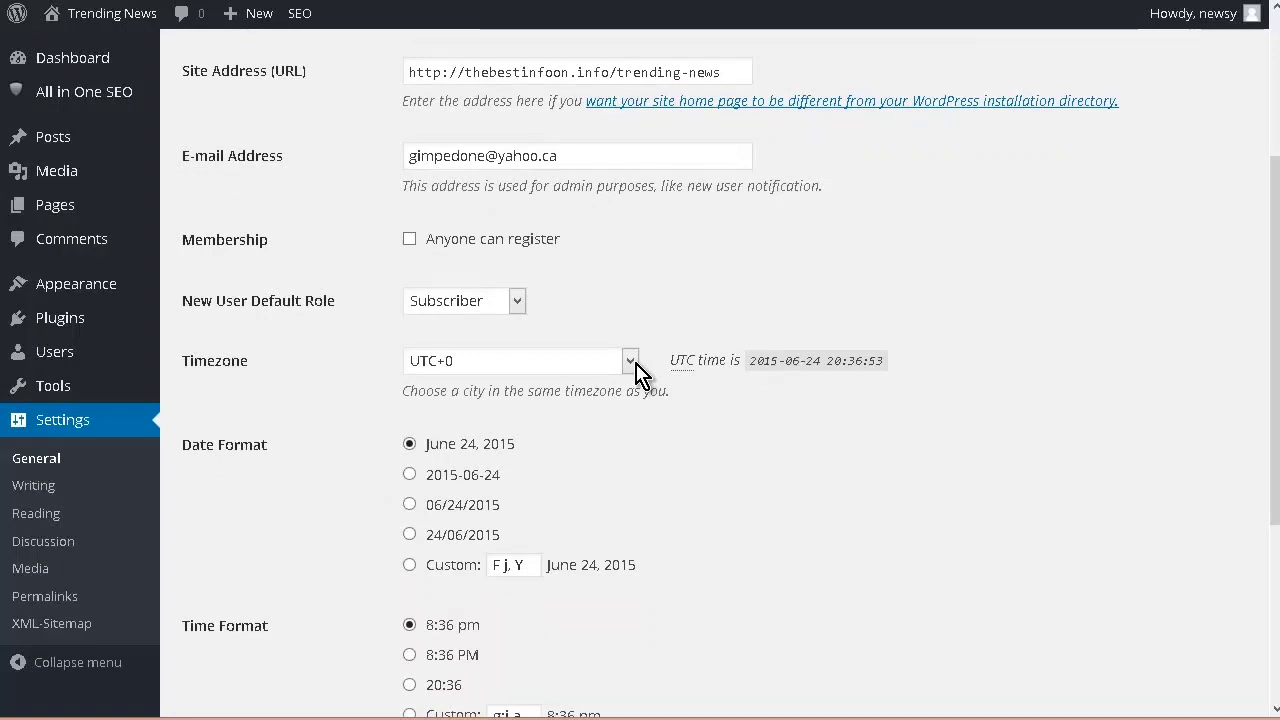
click(636, 363)
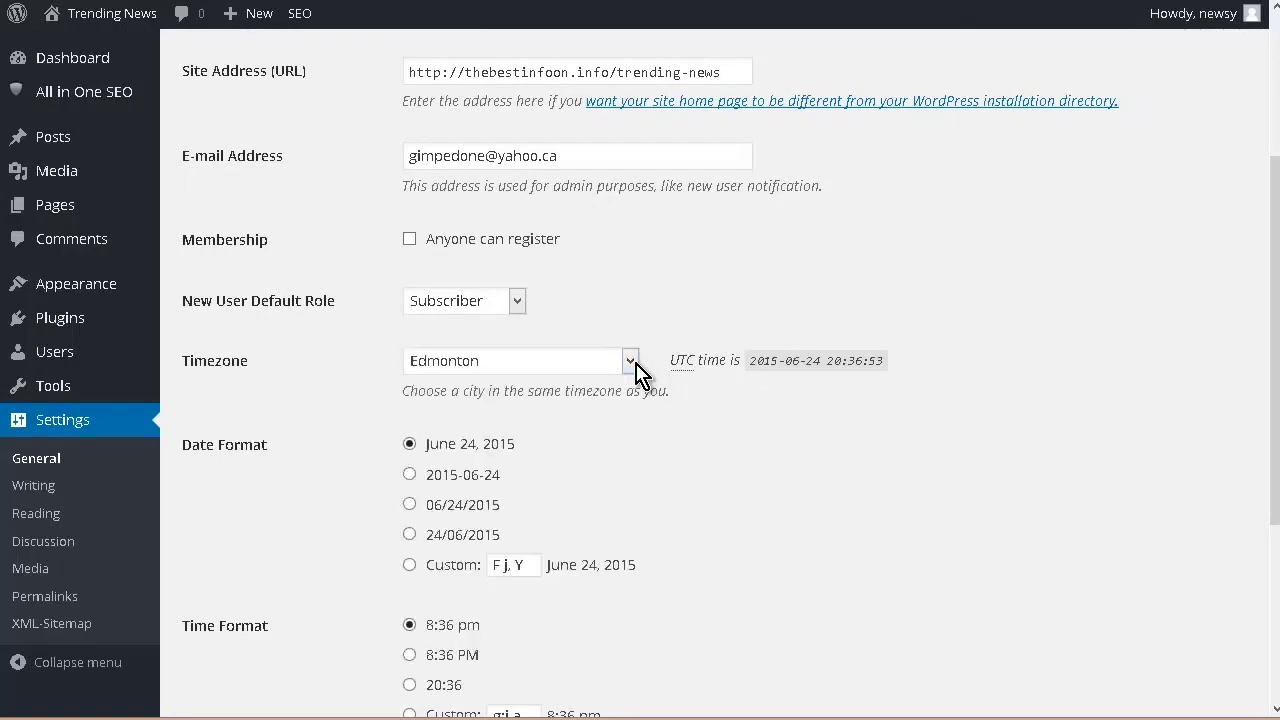
scroll(636, 372, down, 3)
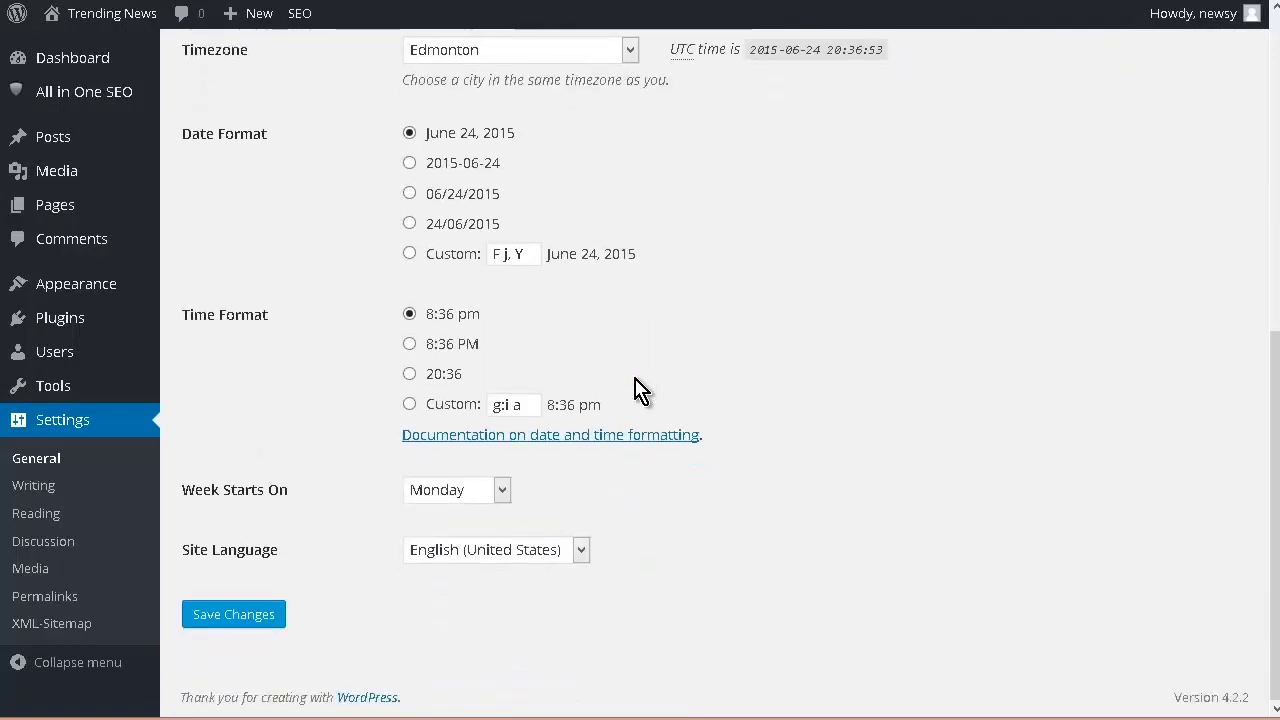
click(245, 617)
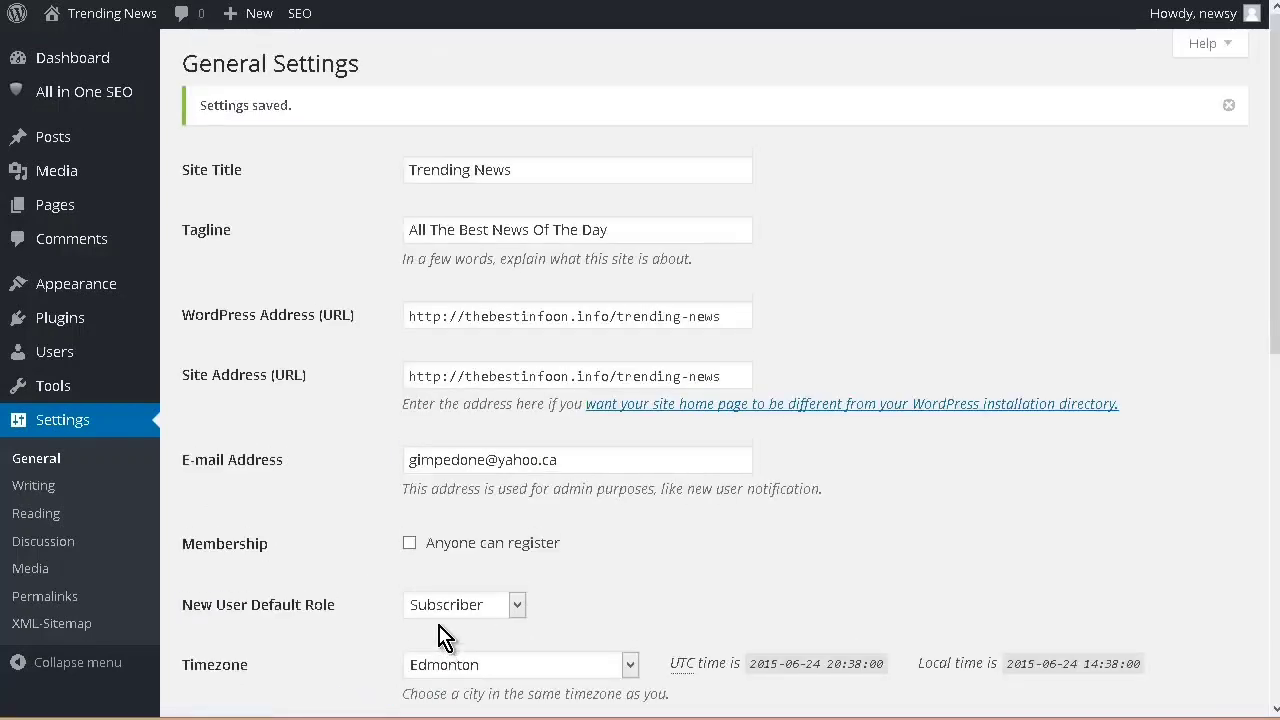
Step: In the discussion settings, disable both blog link notification options and both e-mail notifications about comments
click(44, 546)
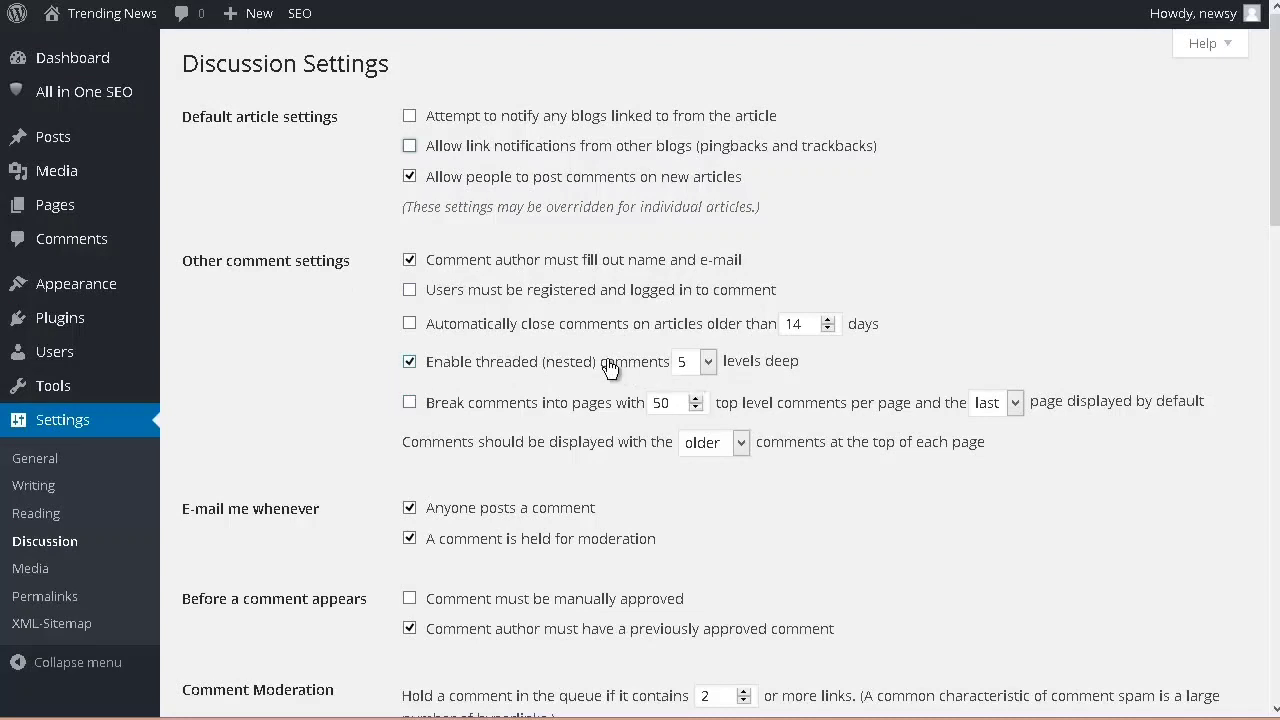
scroll(590, 364, down, 2)
scroll(578, 364, down, 3)
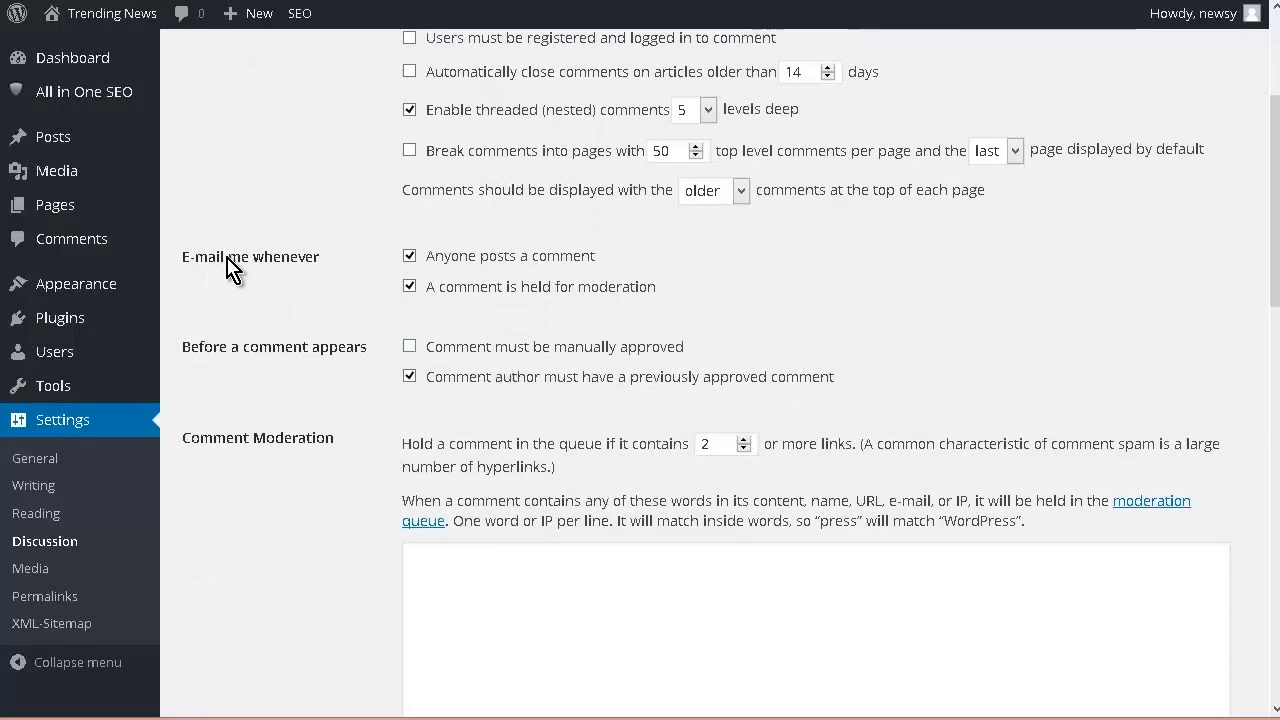
click(409, 256)
click(409, 286)
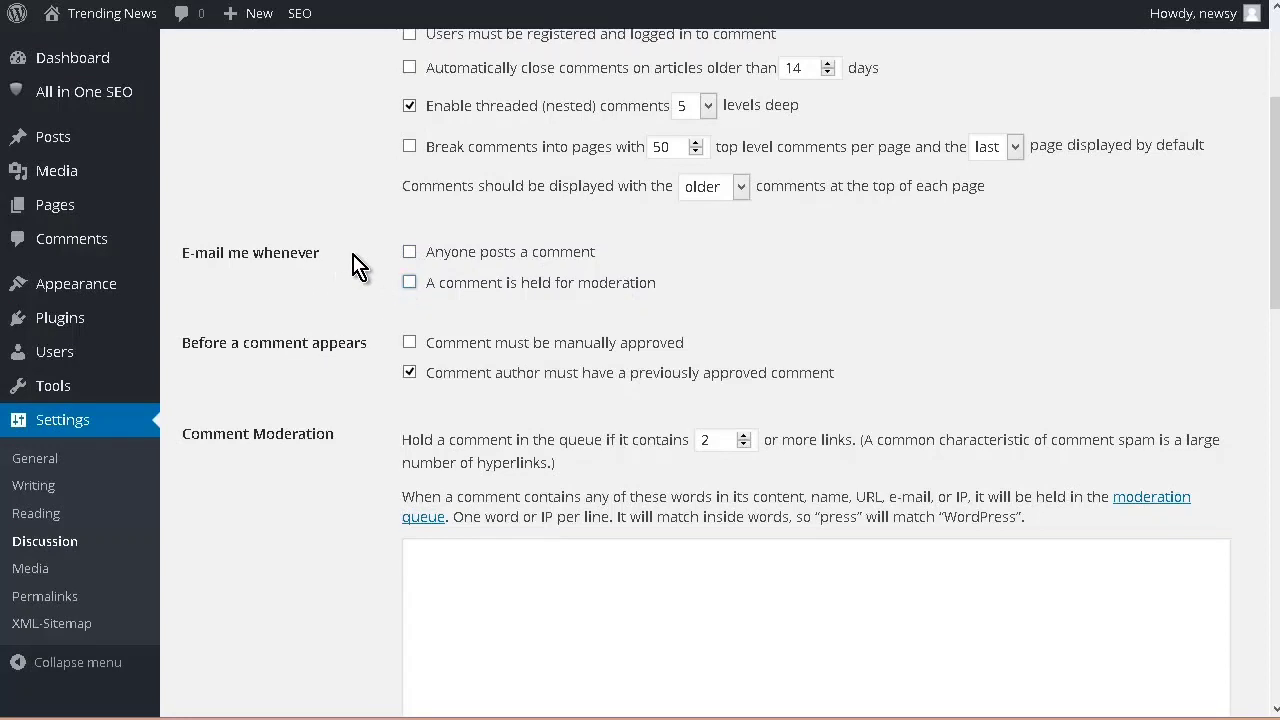
Step: Disable the requirement that comment authors have a previously approved comment, and save the discussion settings
scroll(357, 266, down, 2)
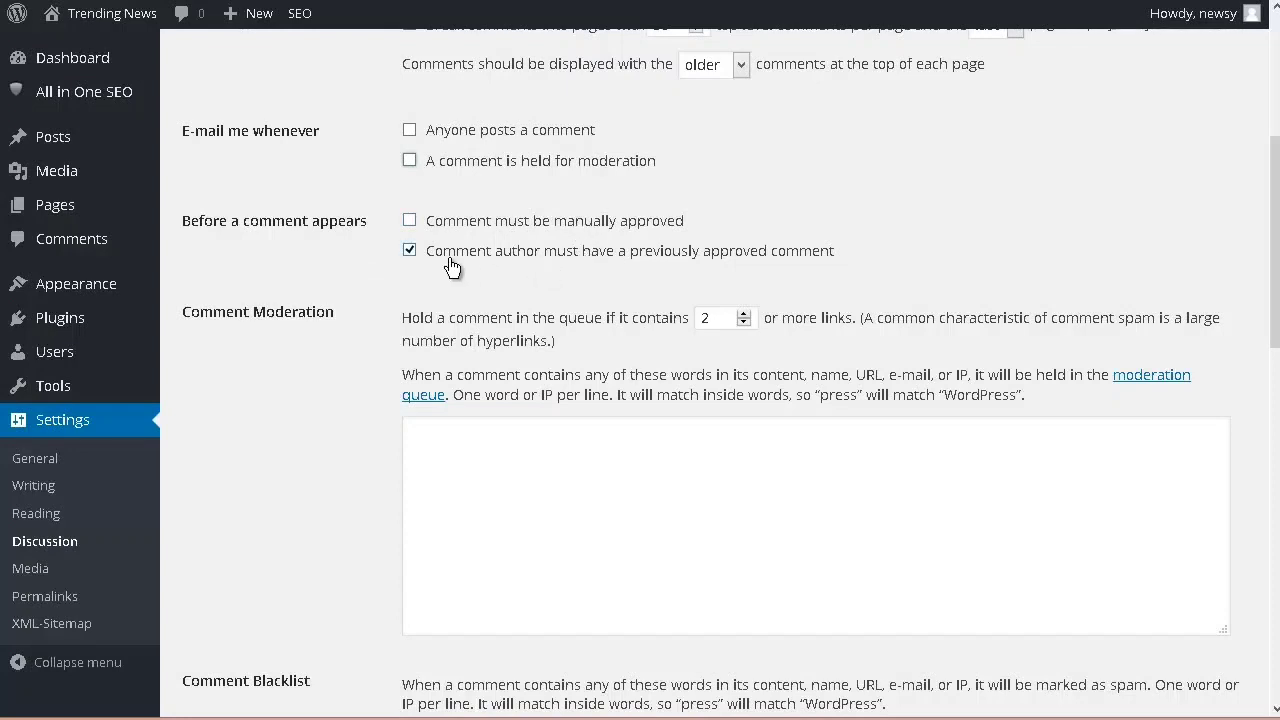
scroll(371, 220, down, 3)
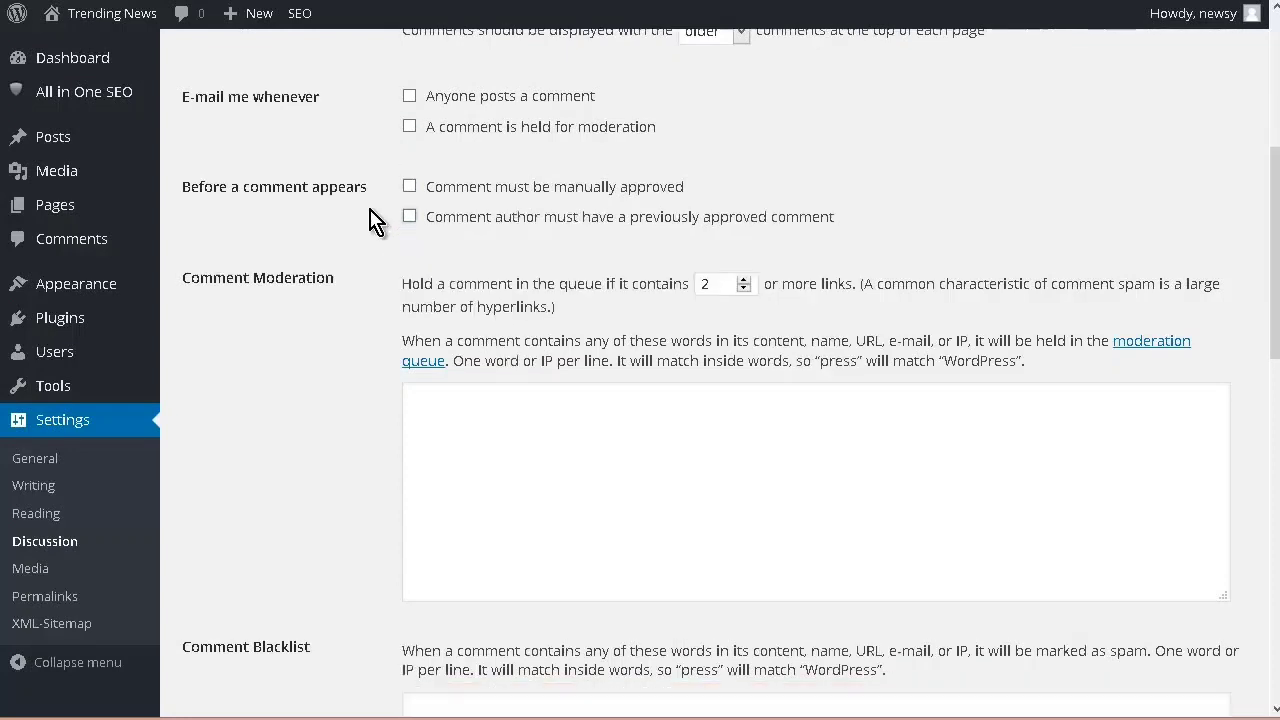
scroll(371, 220, up, 1)
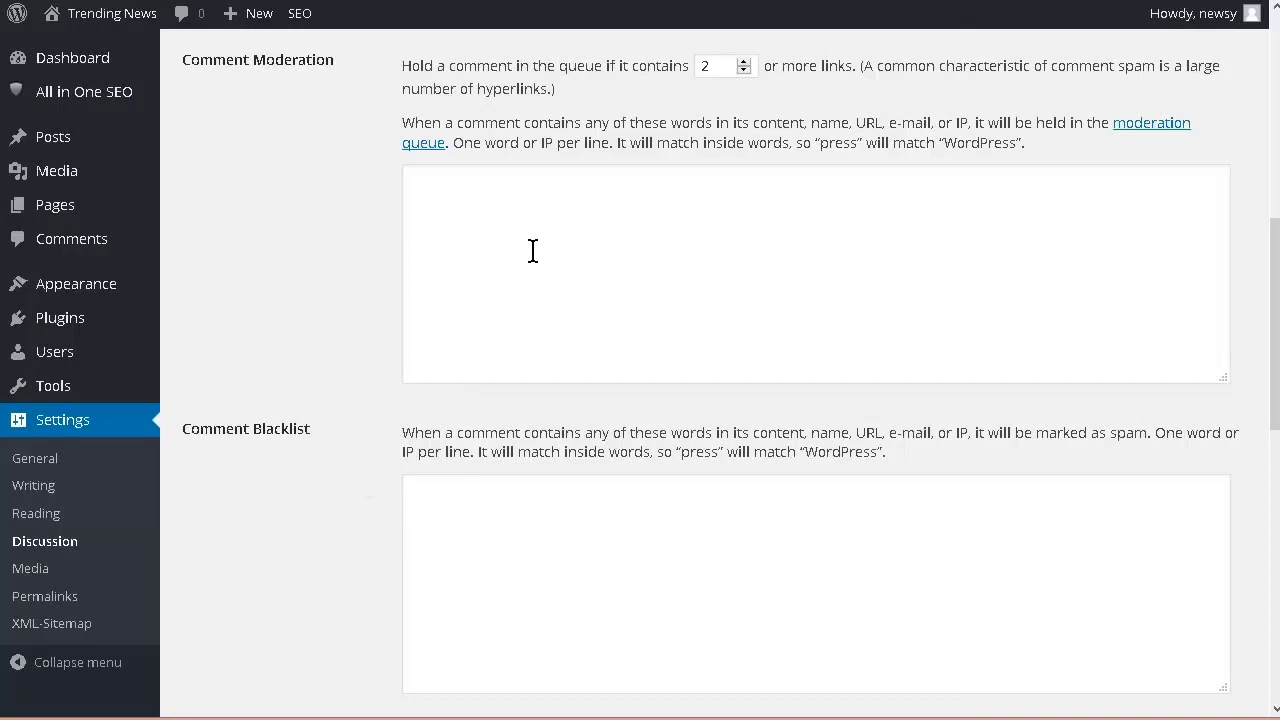
scroll(348, 275, down, 10)
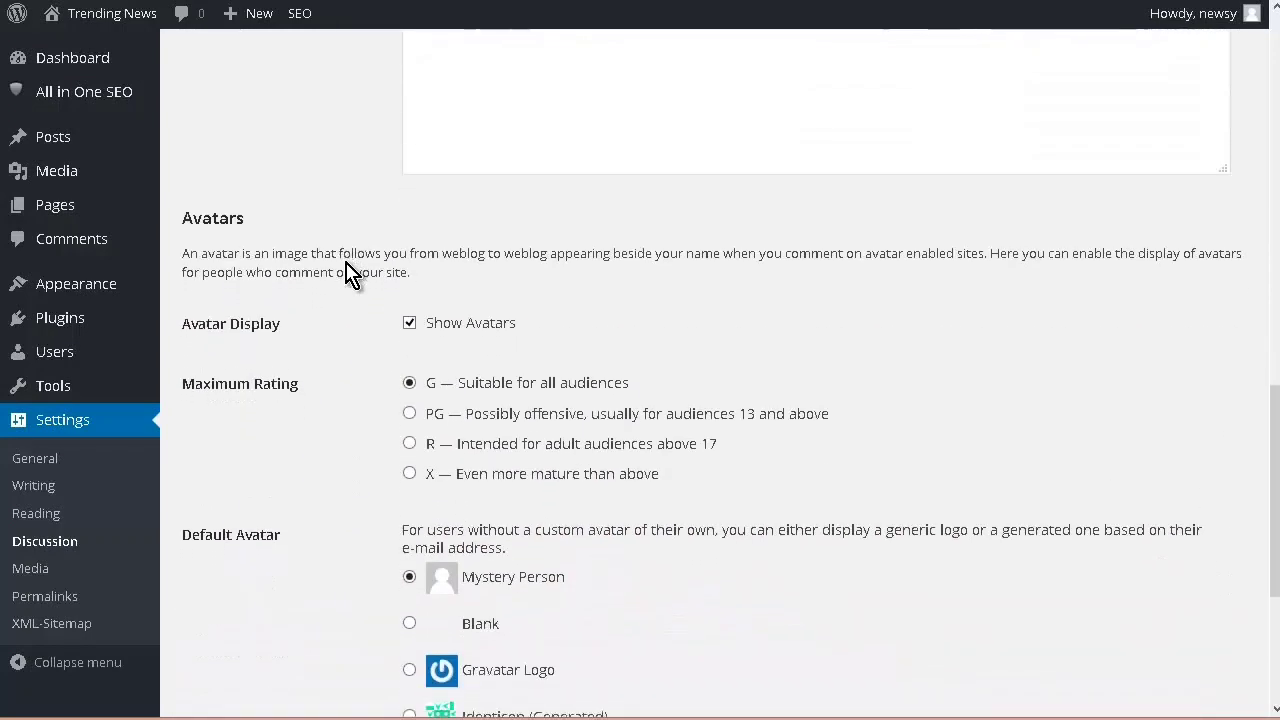
click(255, 614)
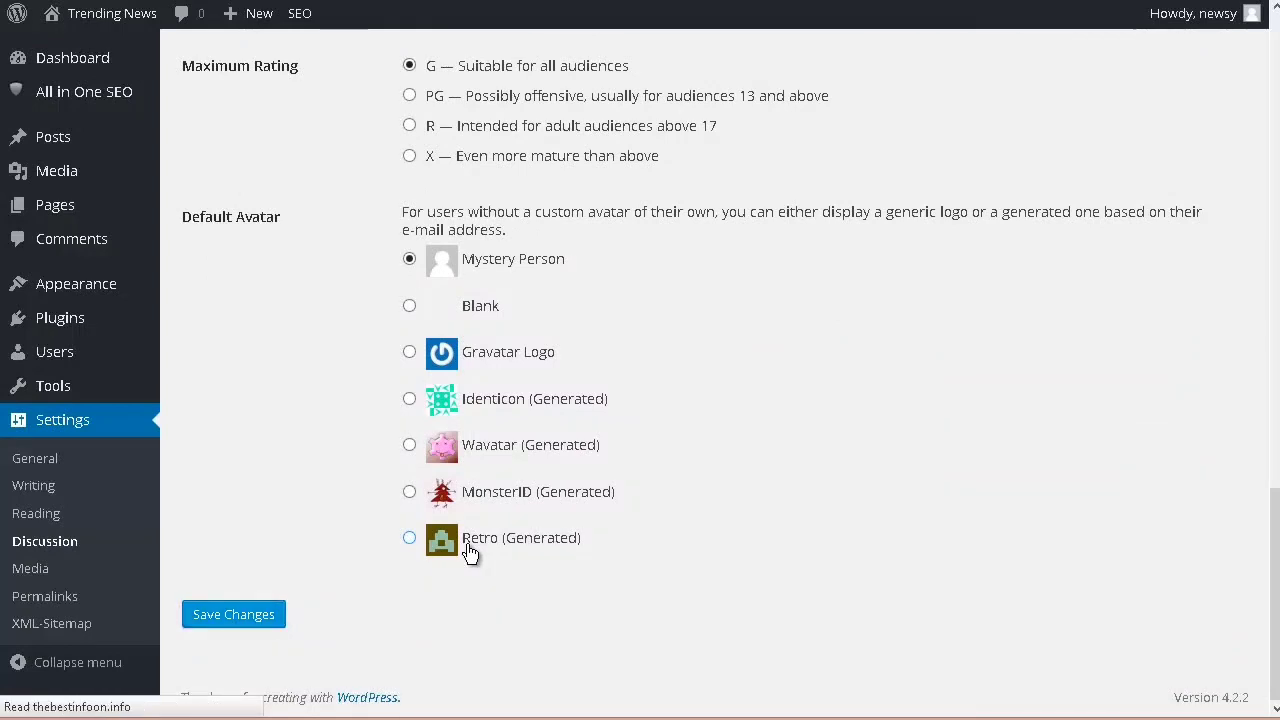
Step: Open the site's reading settings
click(38, 513)
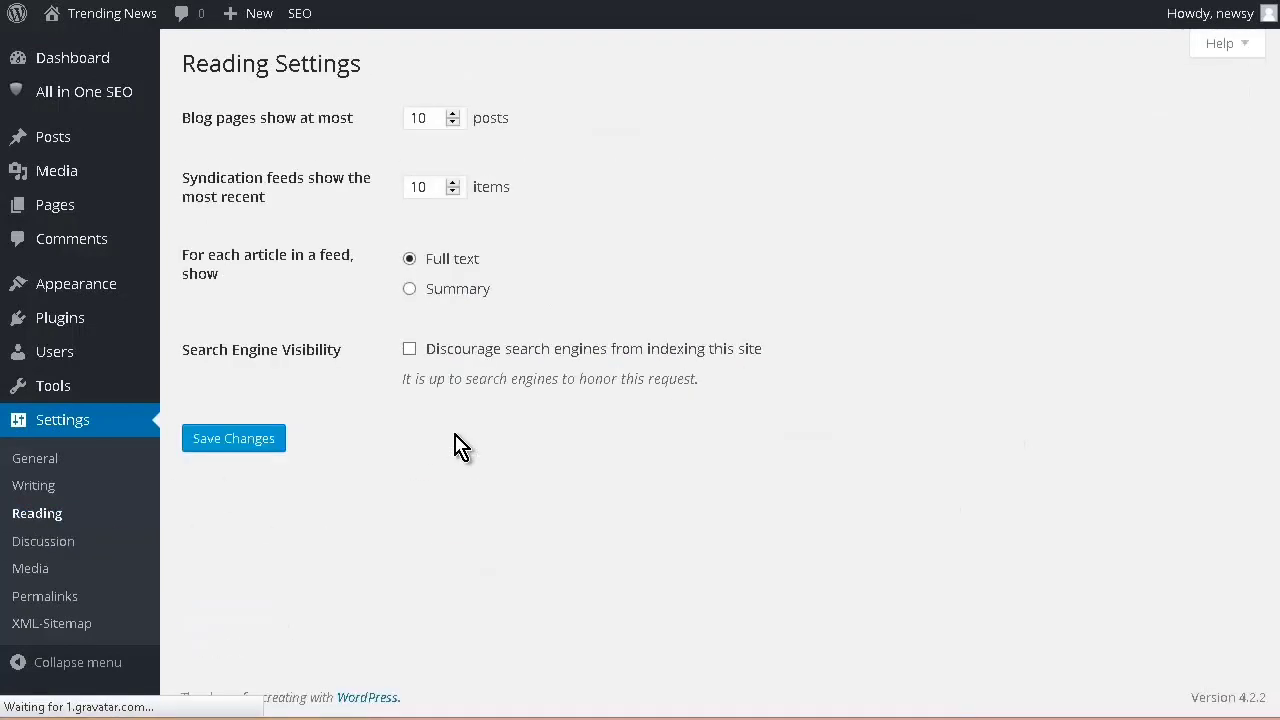